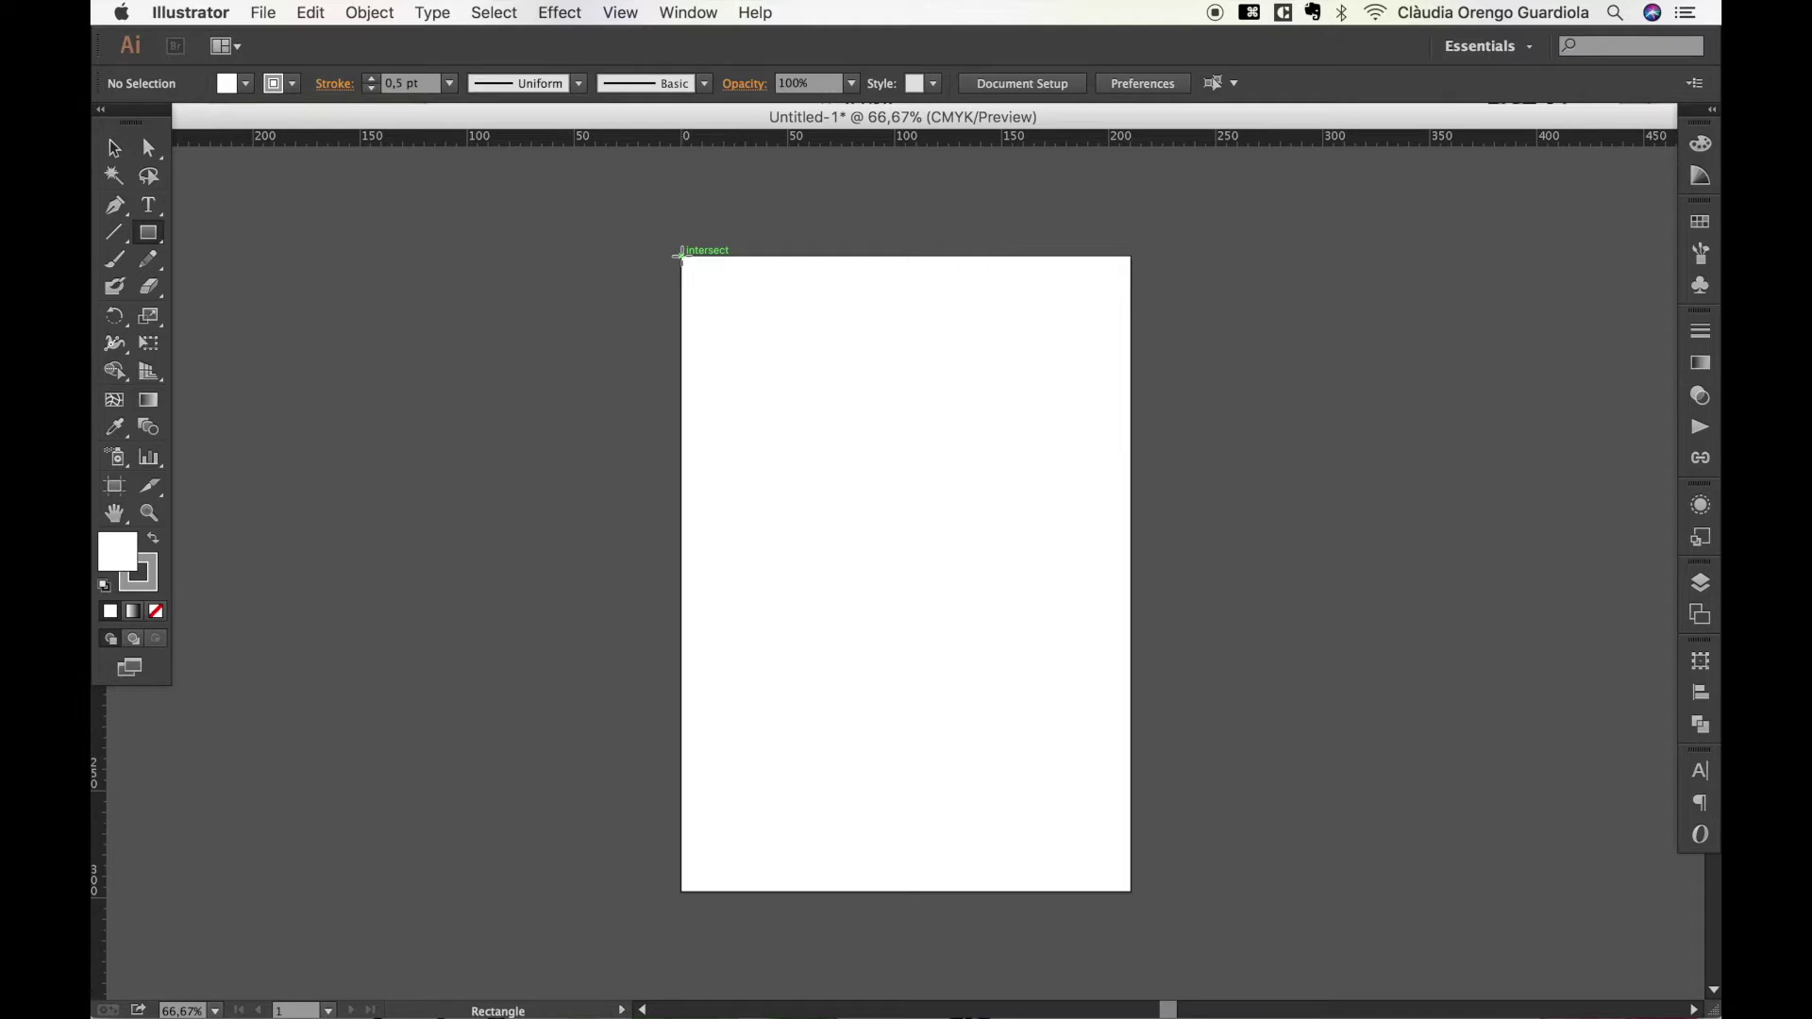
# Draw a rectangle covering the whole artboard and divide its width by three, entering 210/3 mm.
pyautogui.moveTo(682, 255)
pyautogui.mouseDown()
pyautogui.moveTo(882, 459)
pyautogui.moveTo(1031, 700)
pyautogui.moveTo(1084, 858)
pyautogui.moveTo(1132, 893)
pyautogui.mouseUp()
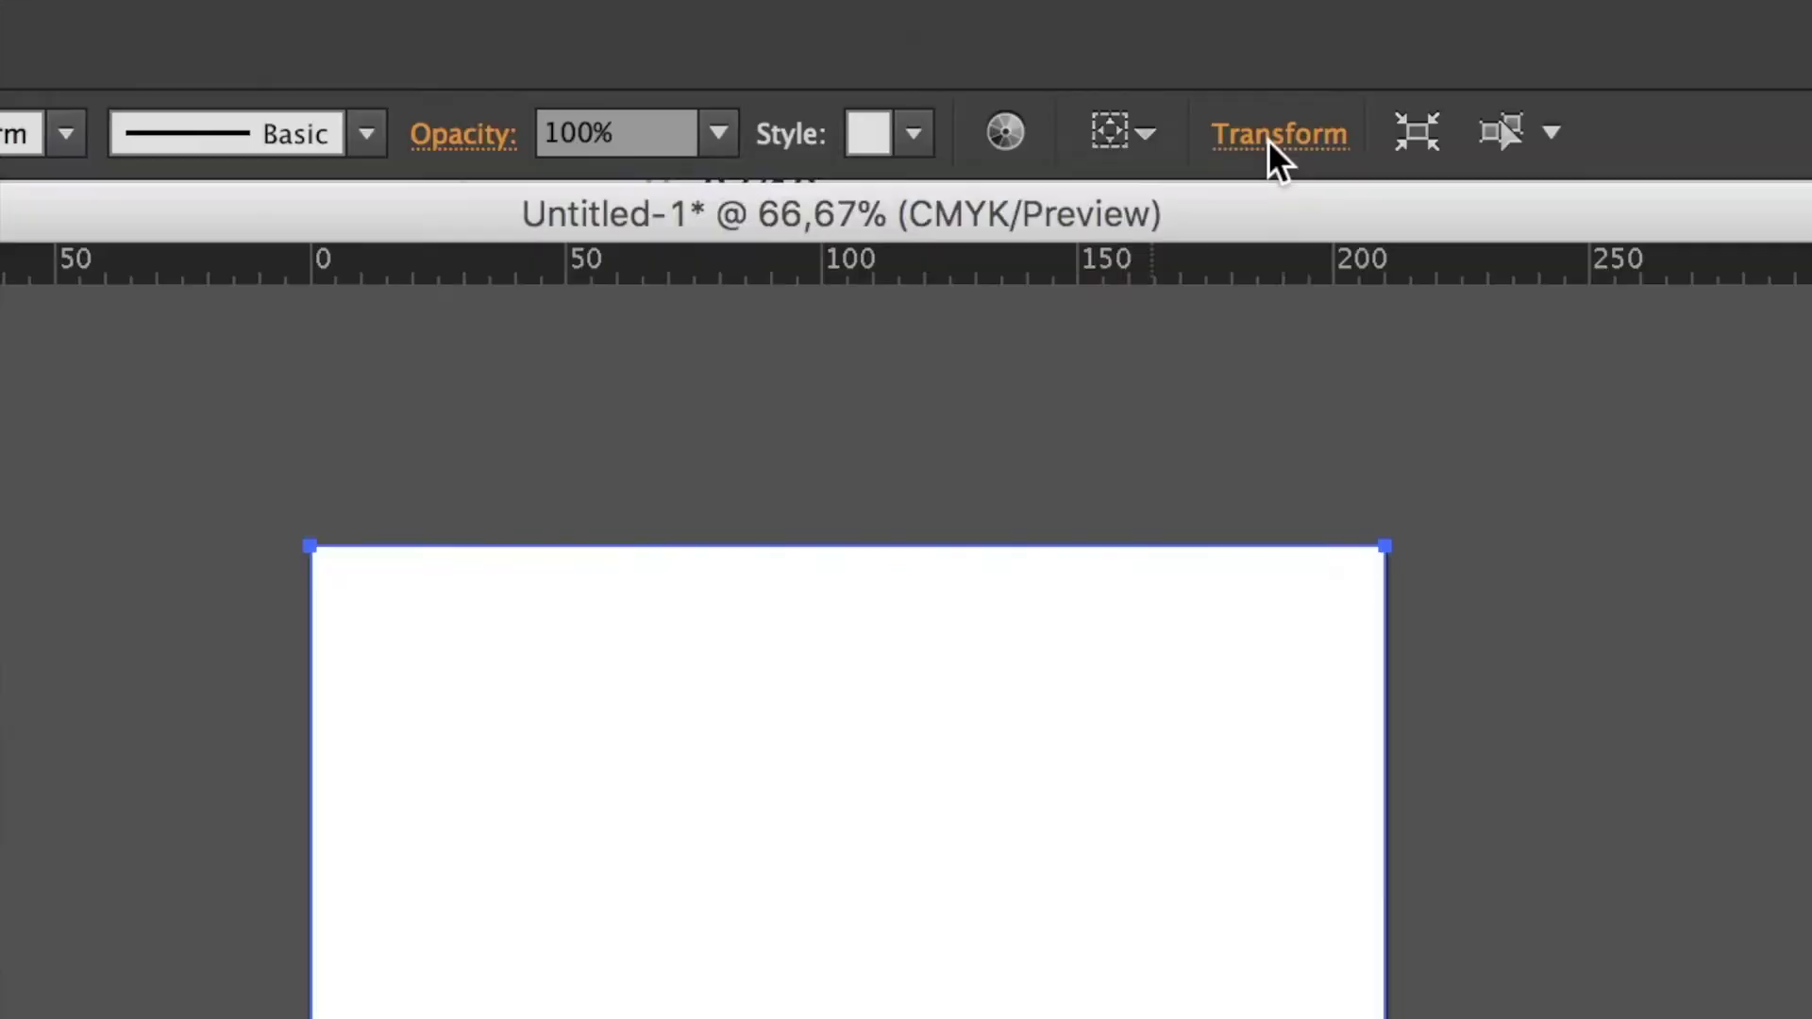
pyautogui.click(1084, 89)
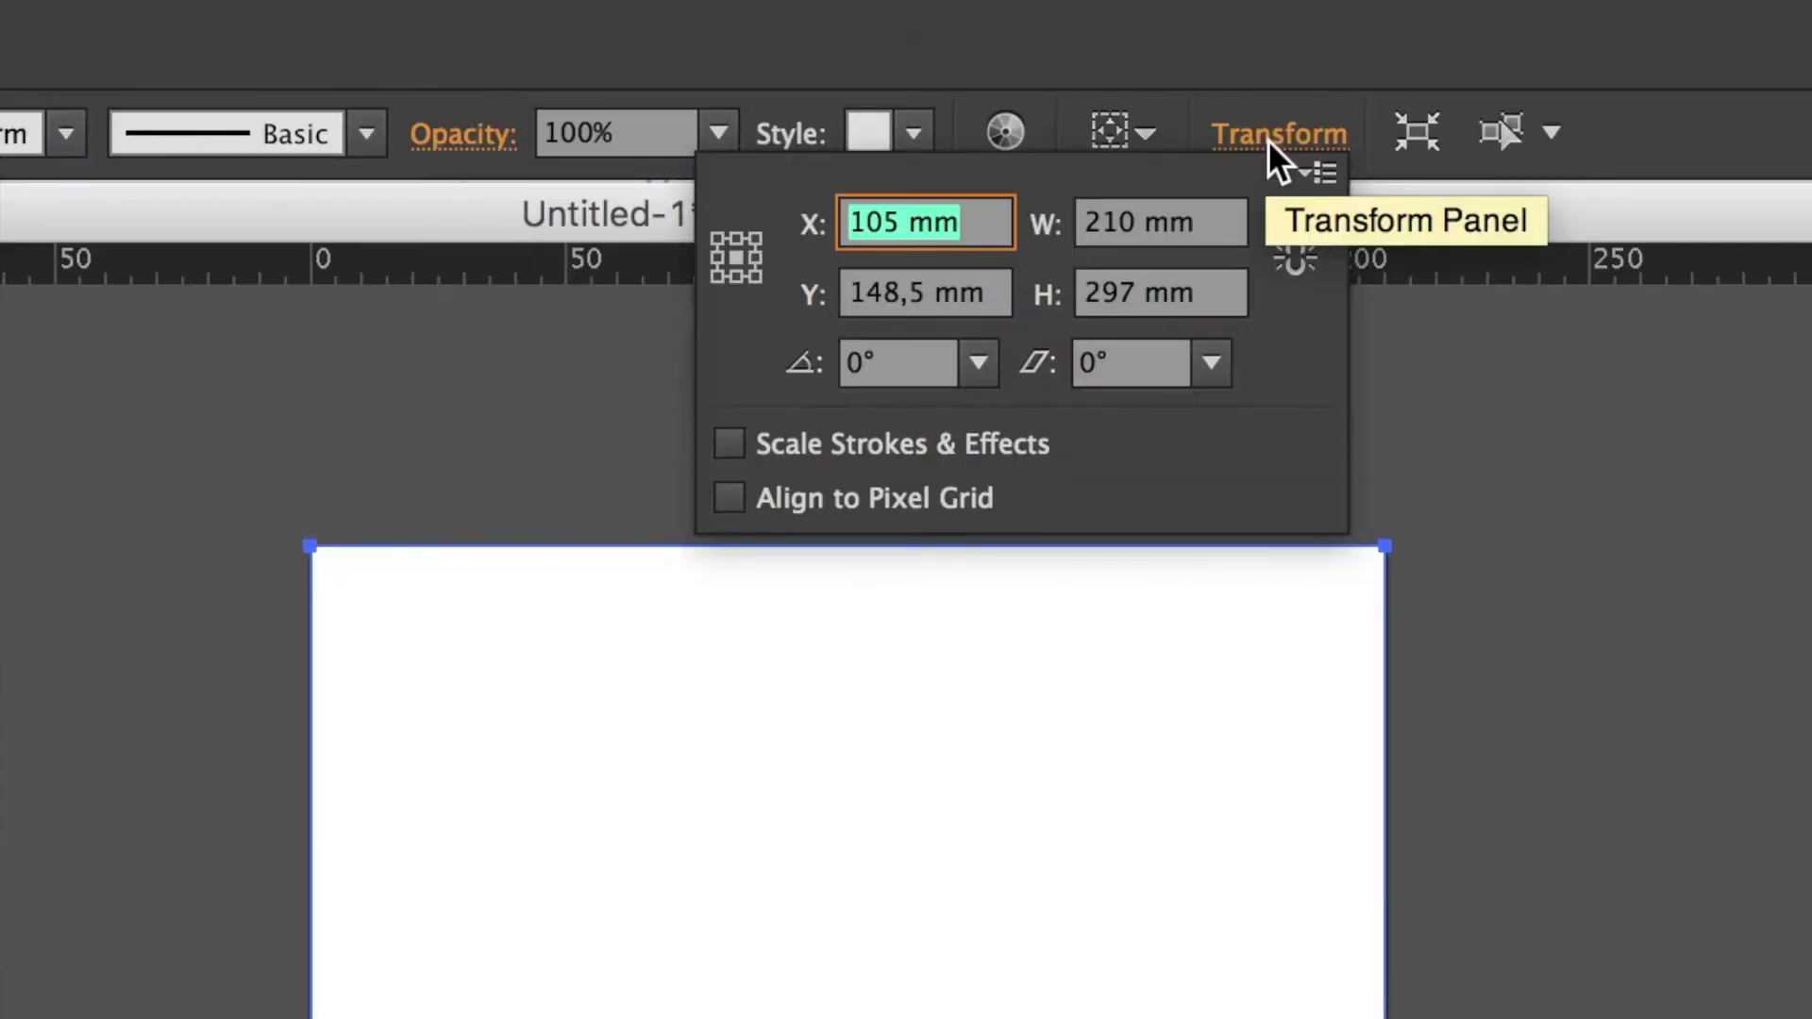
pyautogui.click(1138, 230)
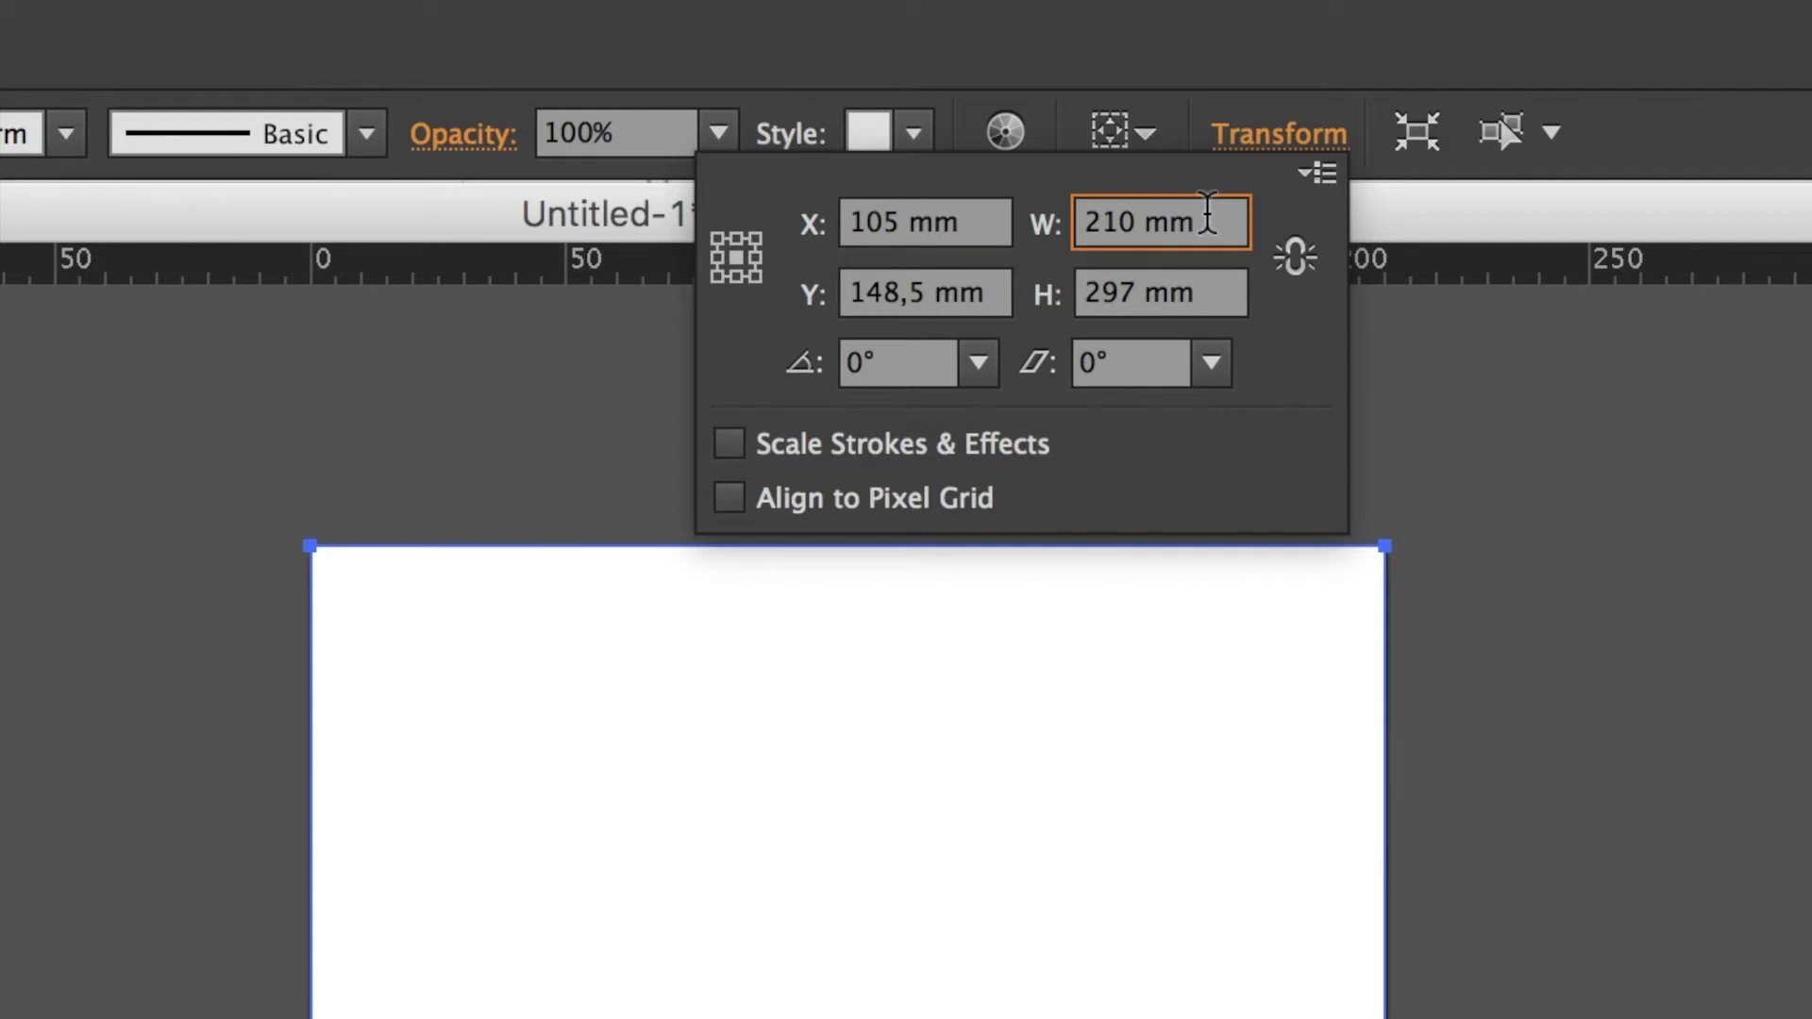
pyautogui.write('/3')
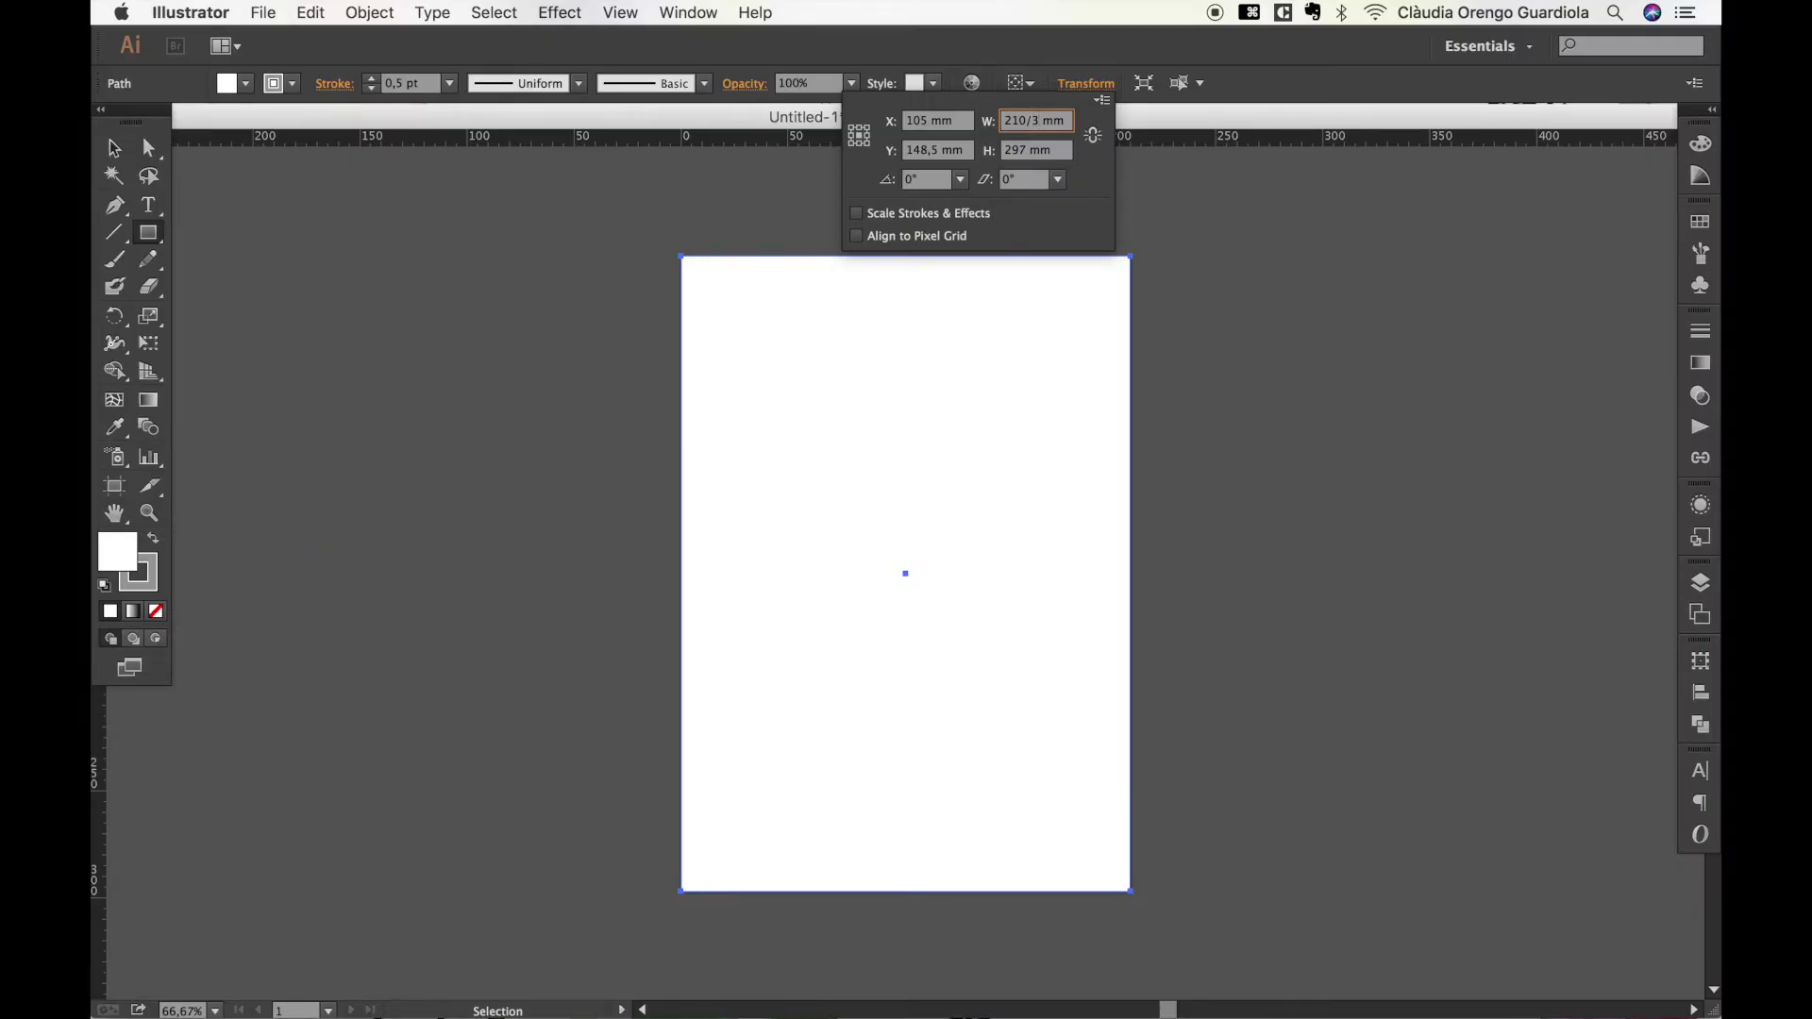
pyautogui.press('Return')
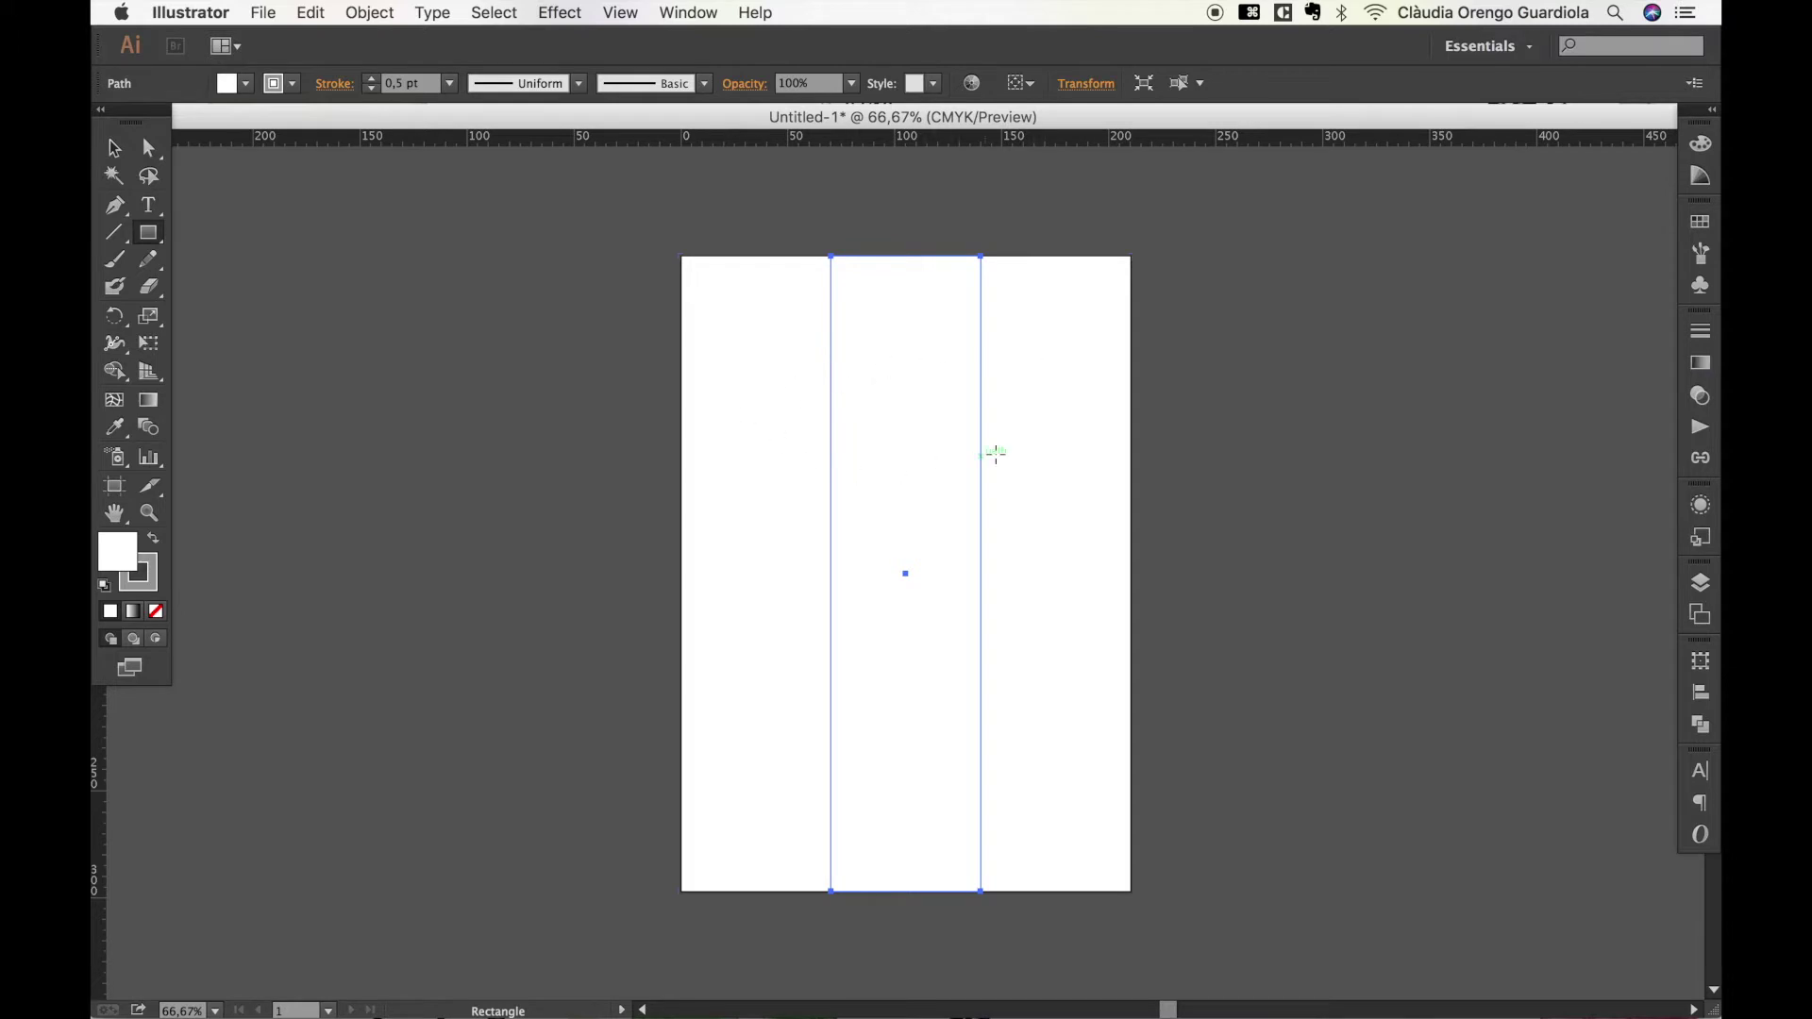
# Divide the rectangle's height by eight, entering 297/8 mm.
pyautogui.press('v')
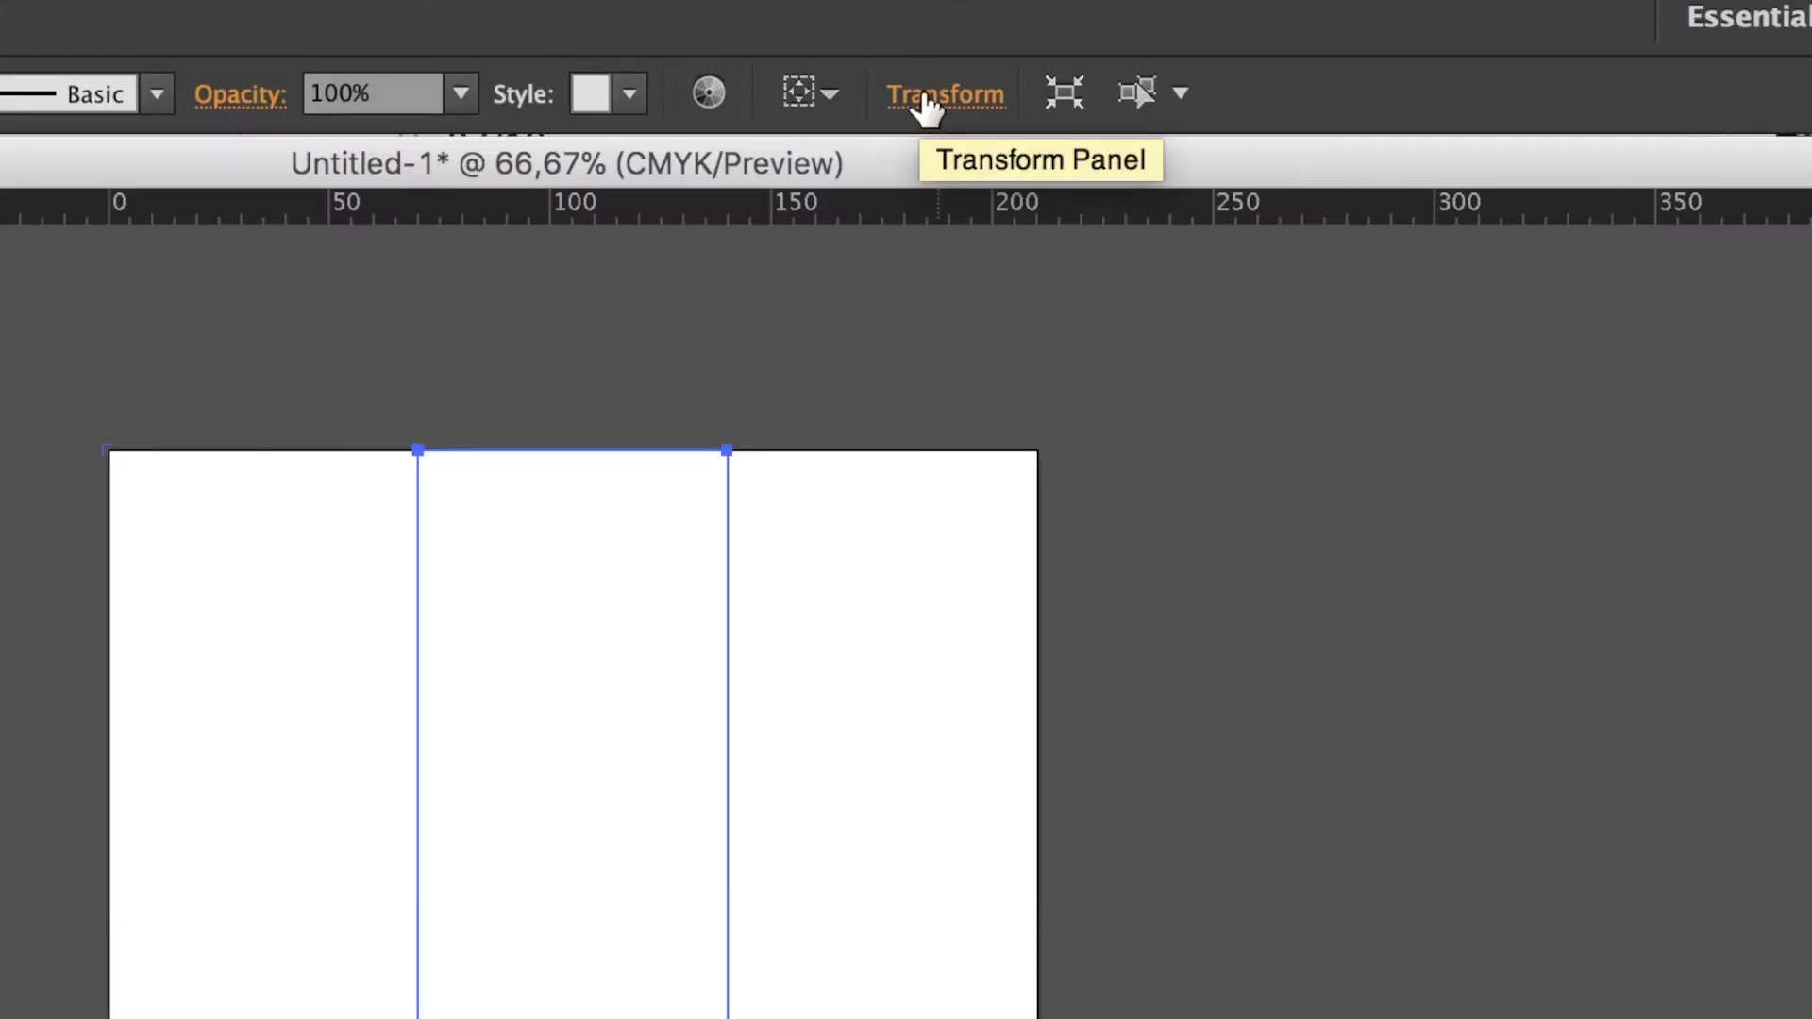
pyautogui.click(926, 103)
pyautogui.click(821, 236)
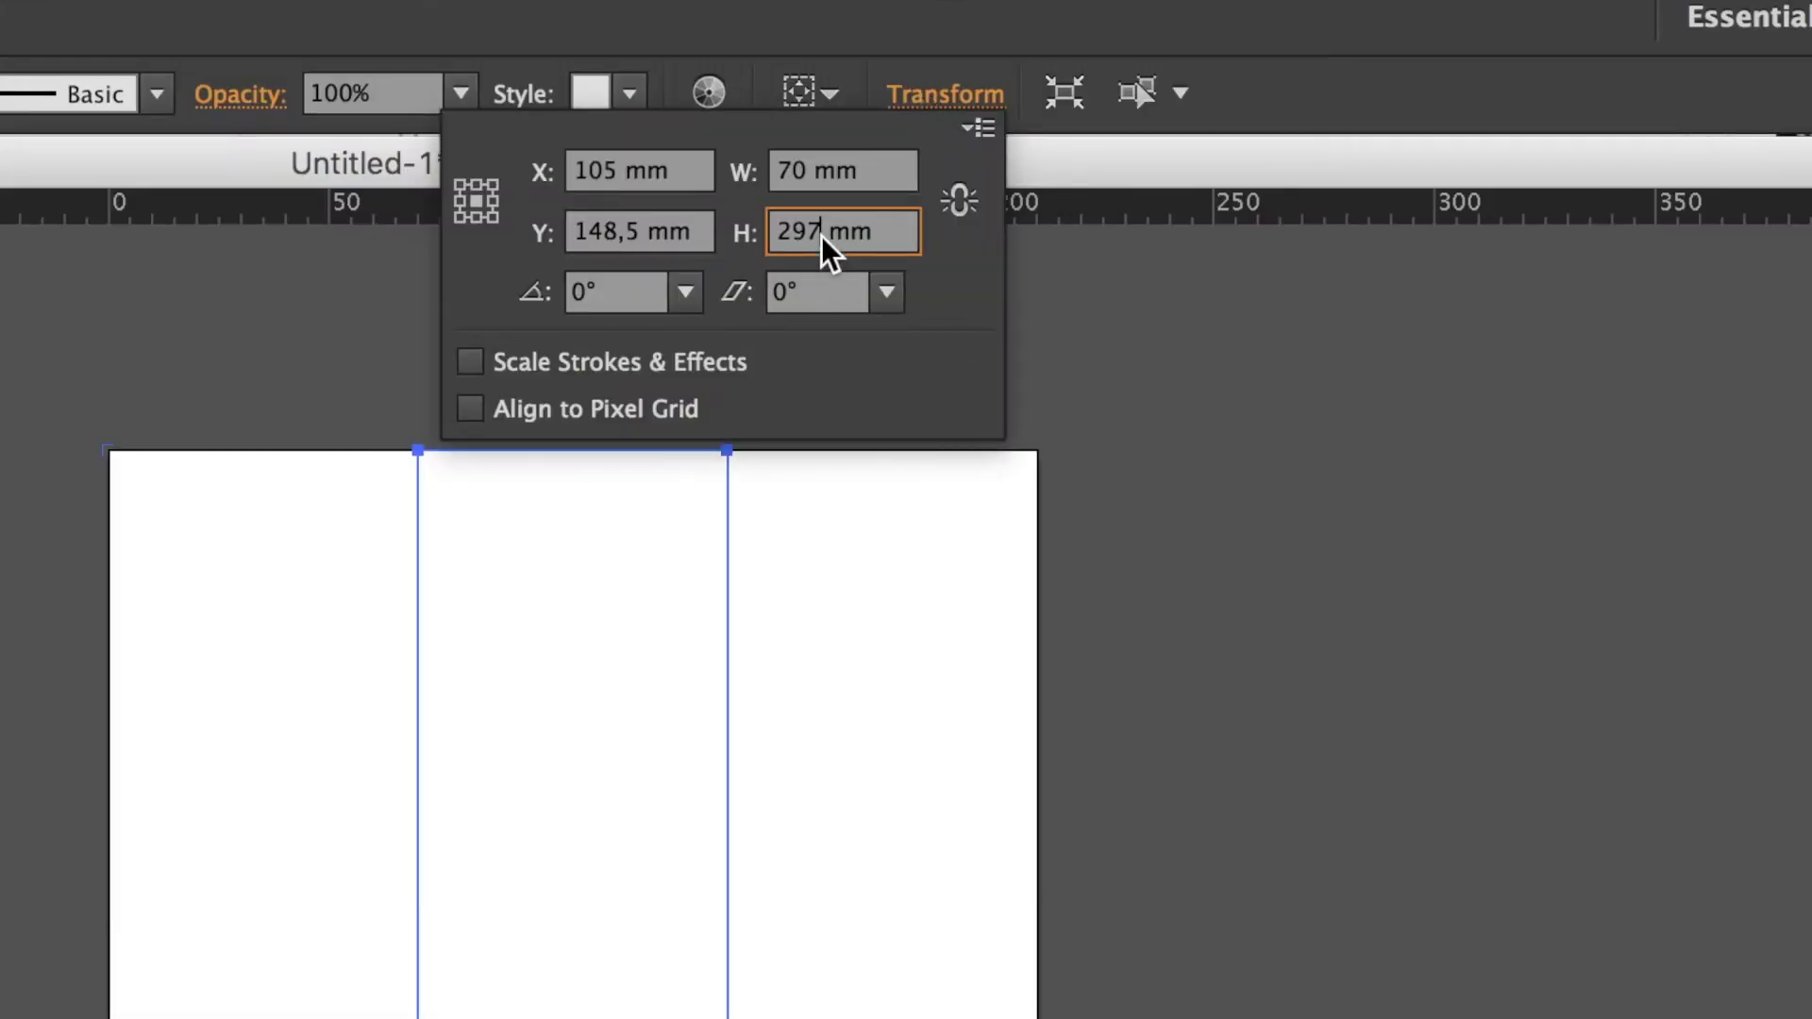
pyautogui.write('/8')
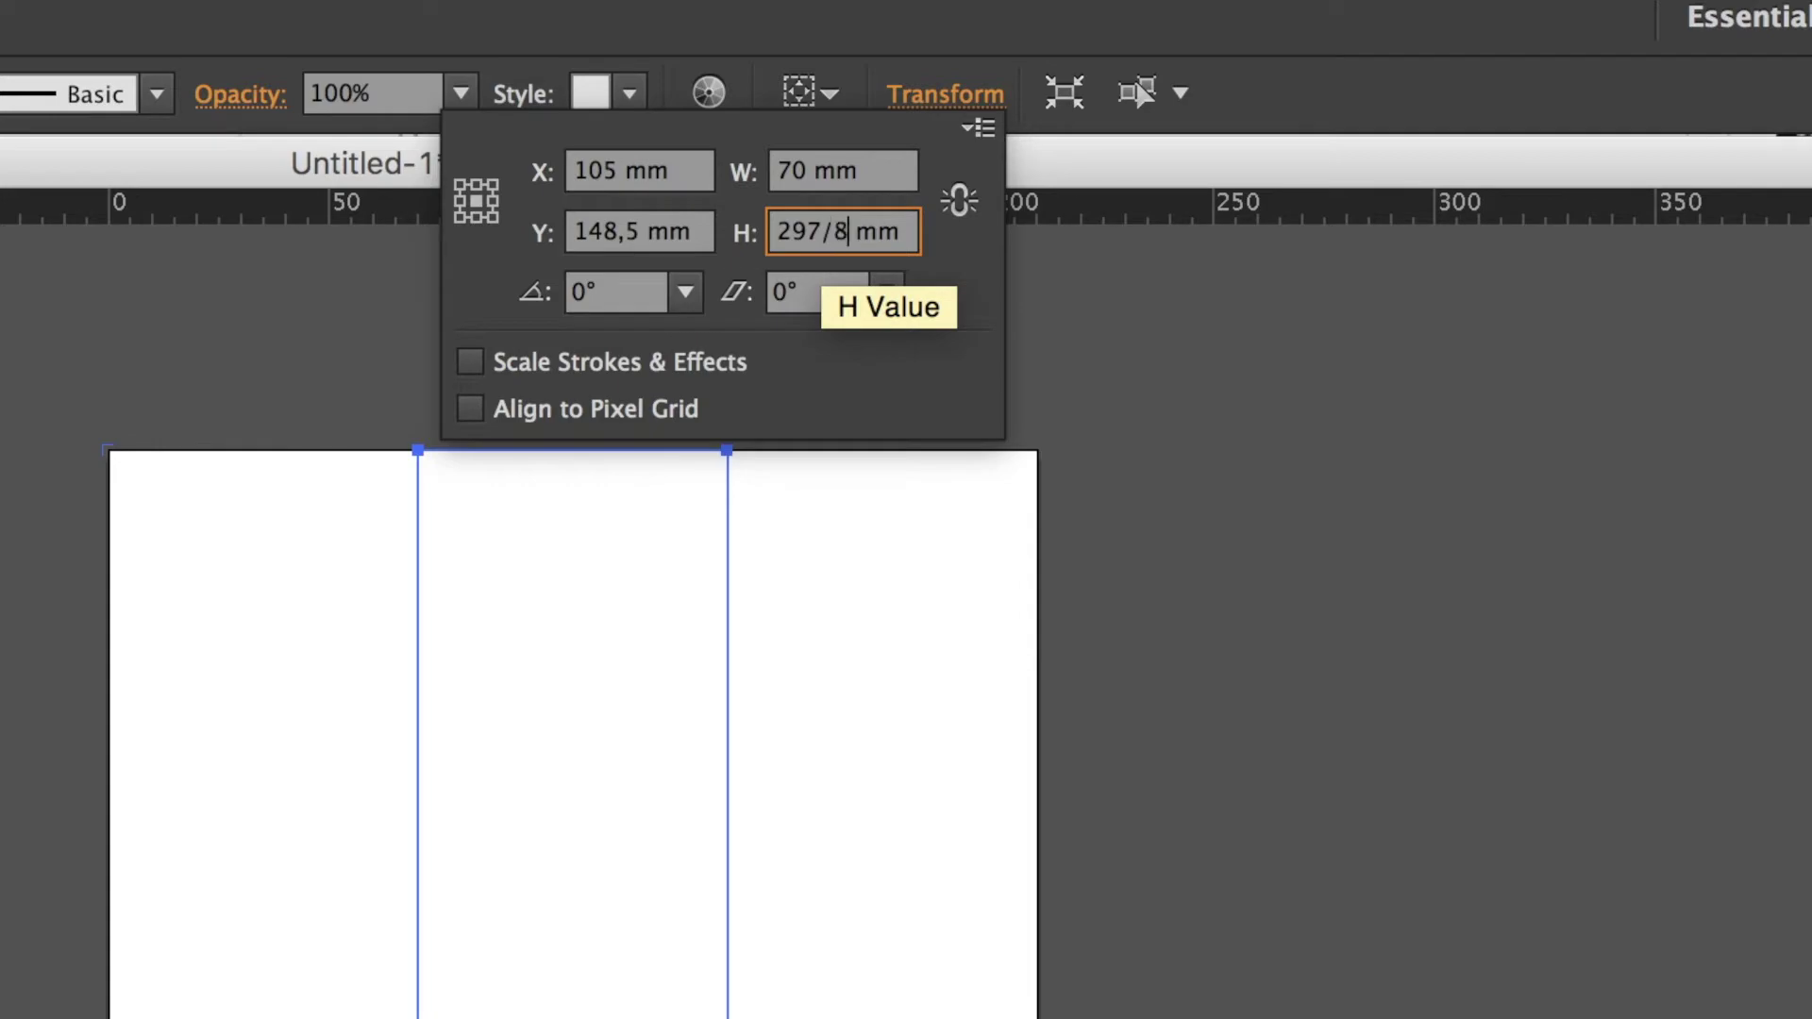
pyautogui.press('Return')
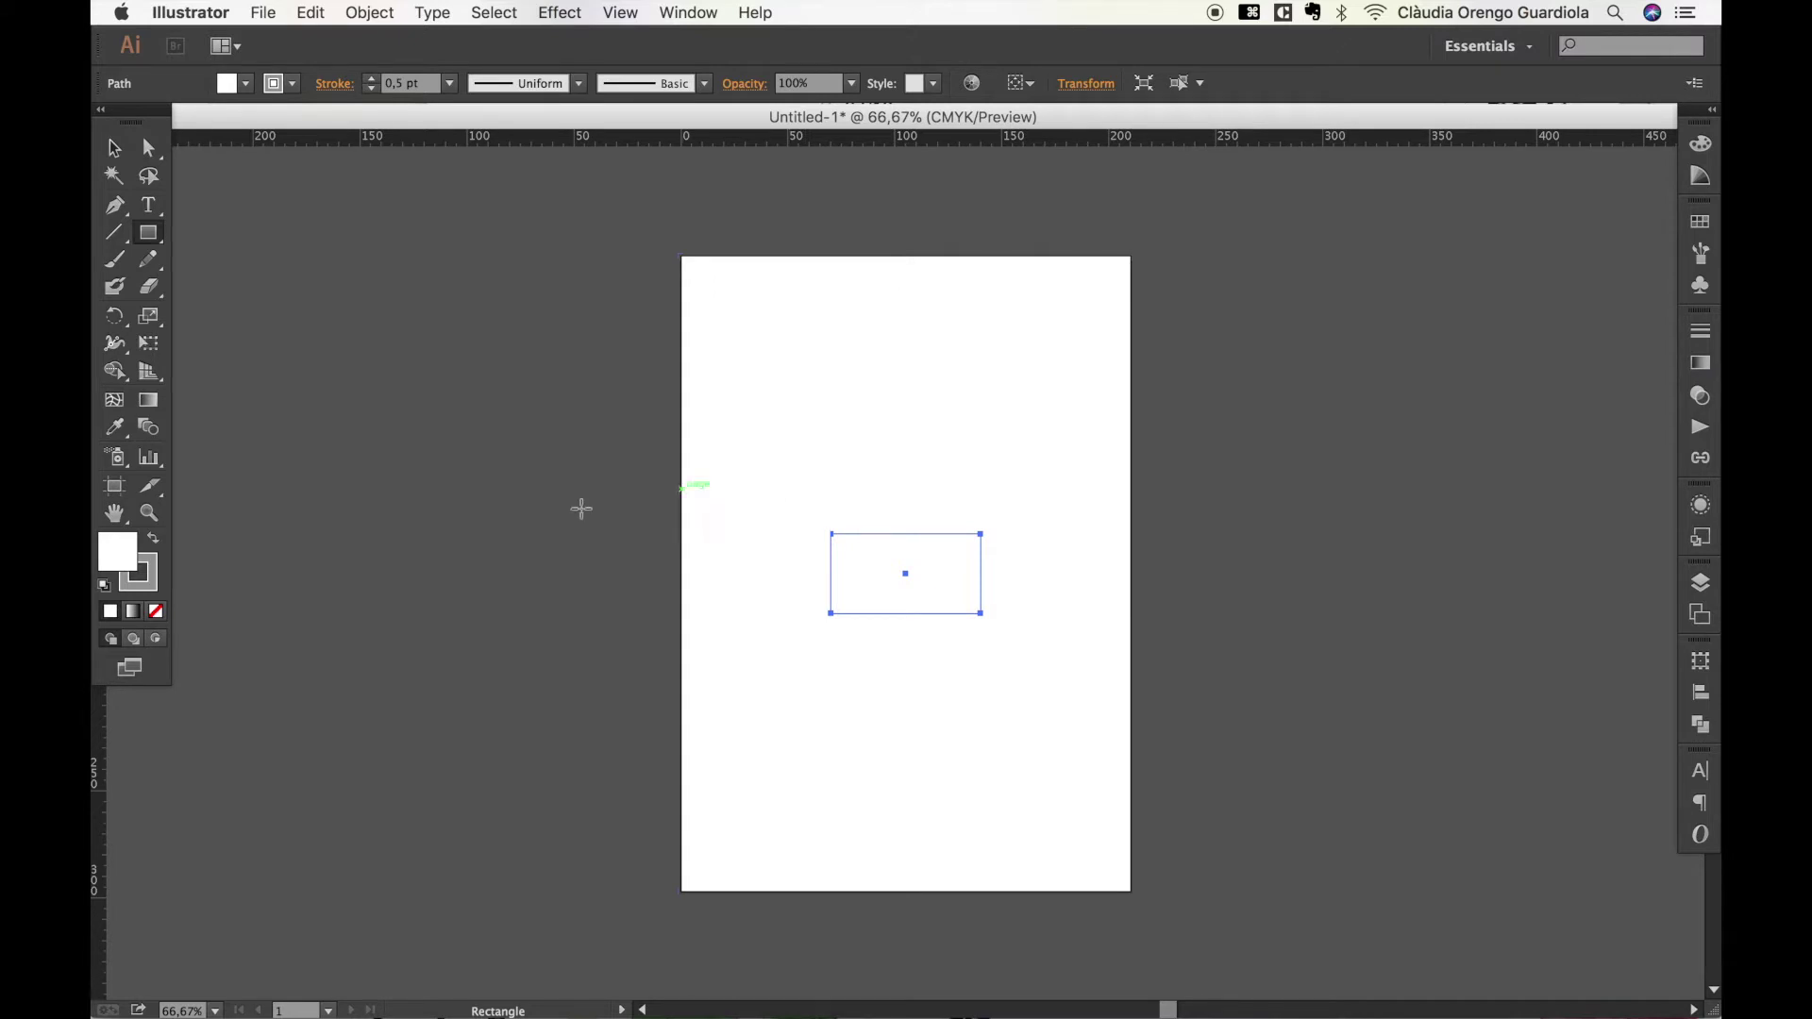
# Draw a square about 13 mm wide centred on the rectangle's top-left corner.
pyautogui.click(140, 520)
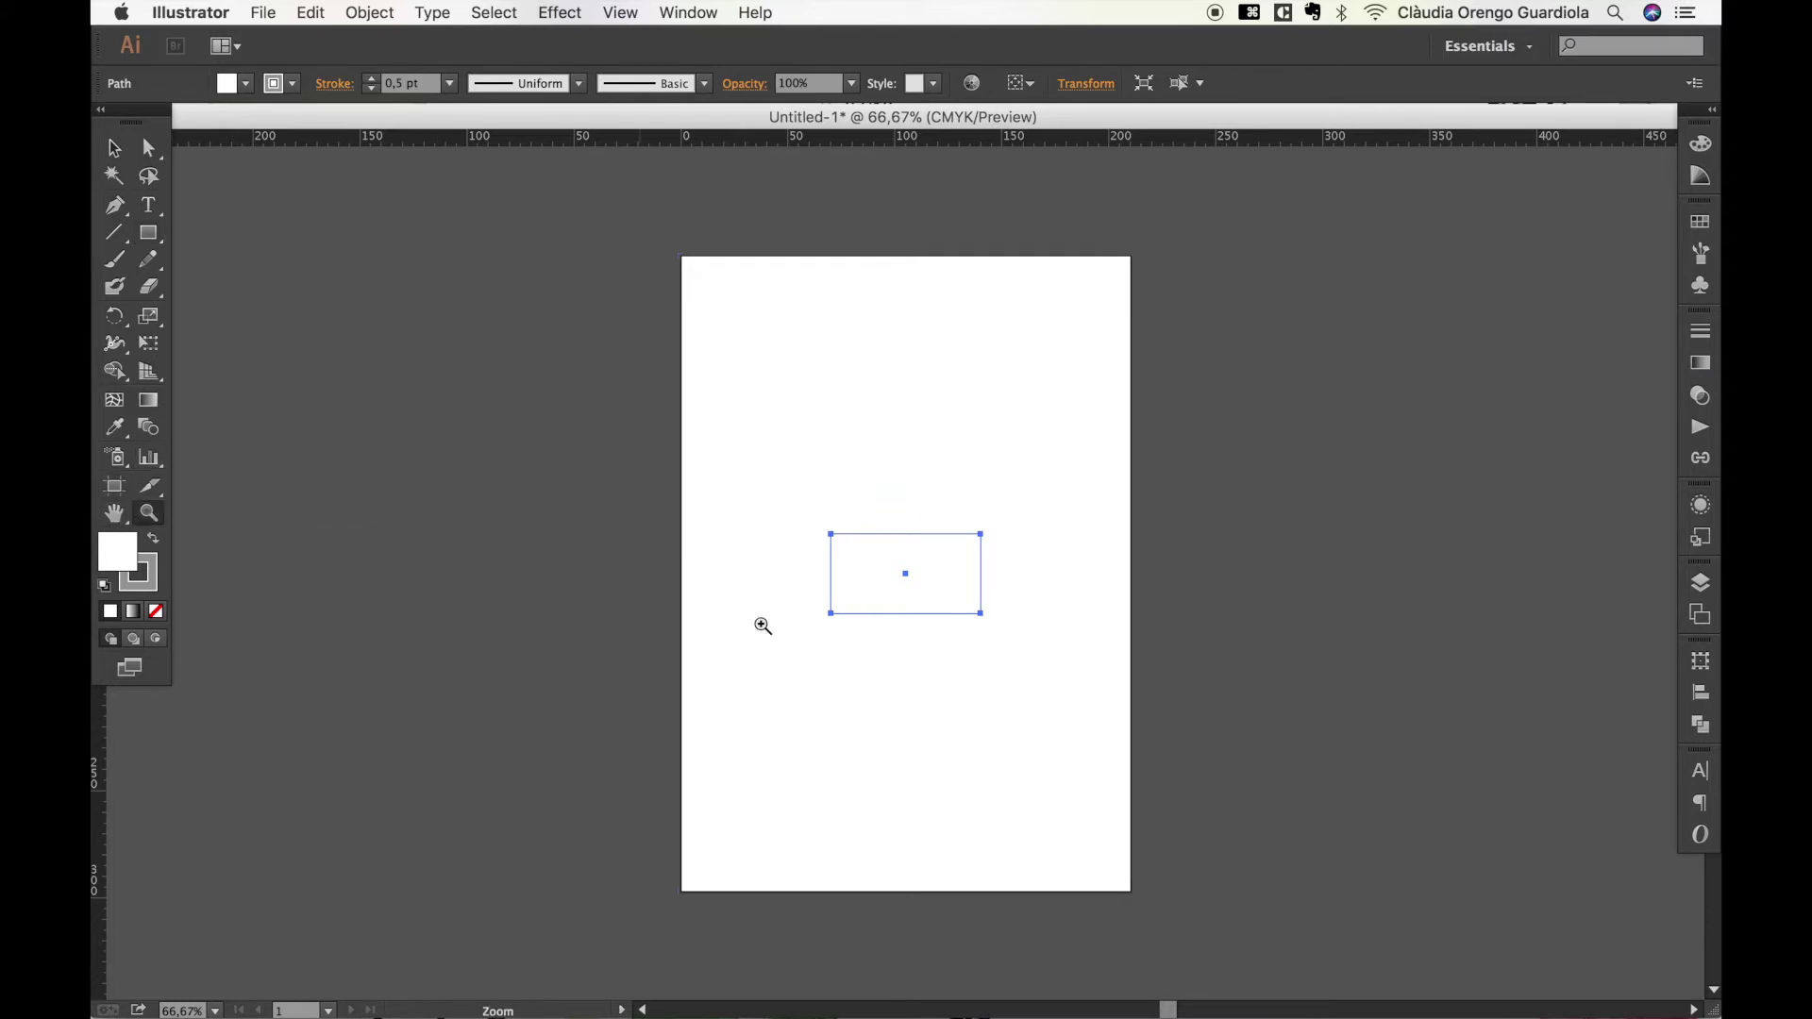
pyautogui.moveTo(805, 518); pyautogui.dragTo(1044, 654)
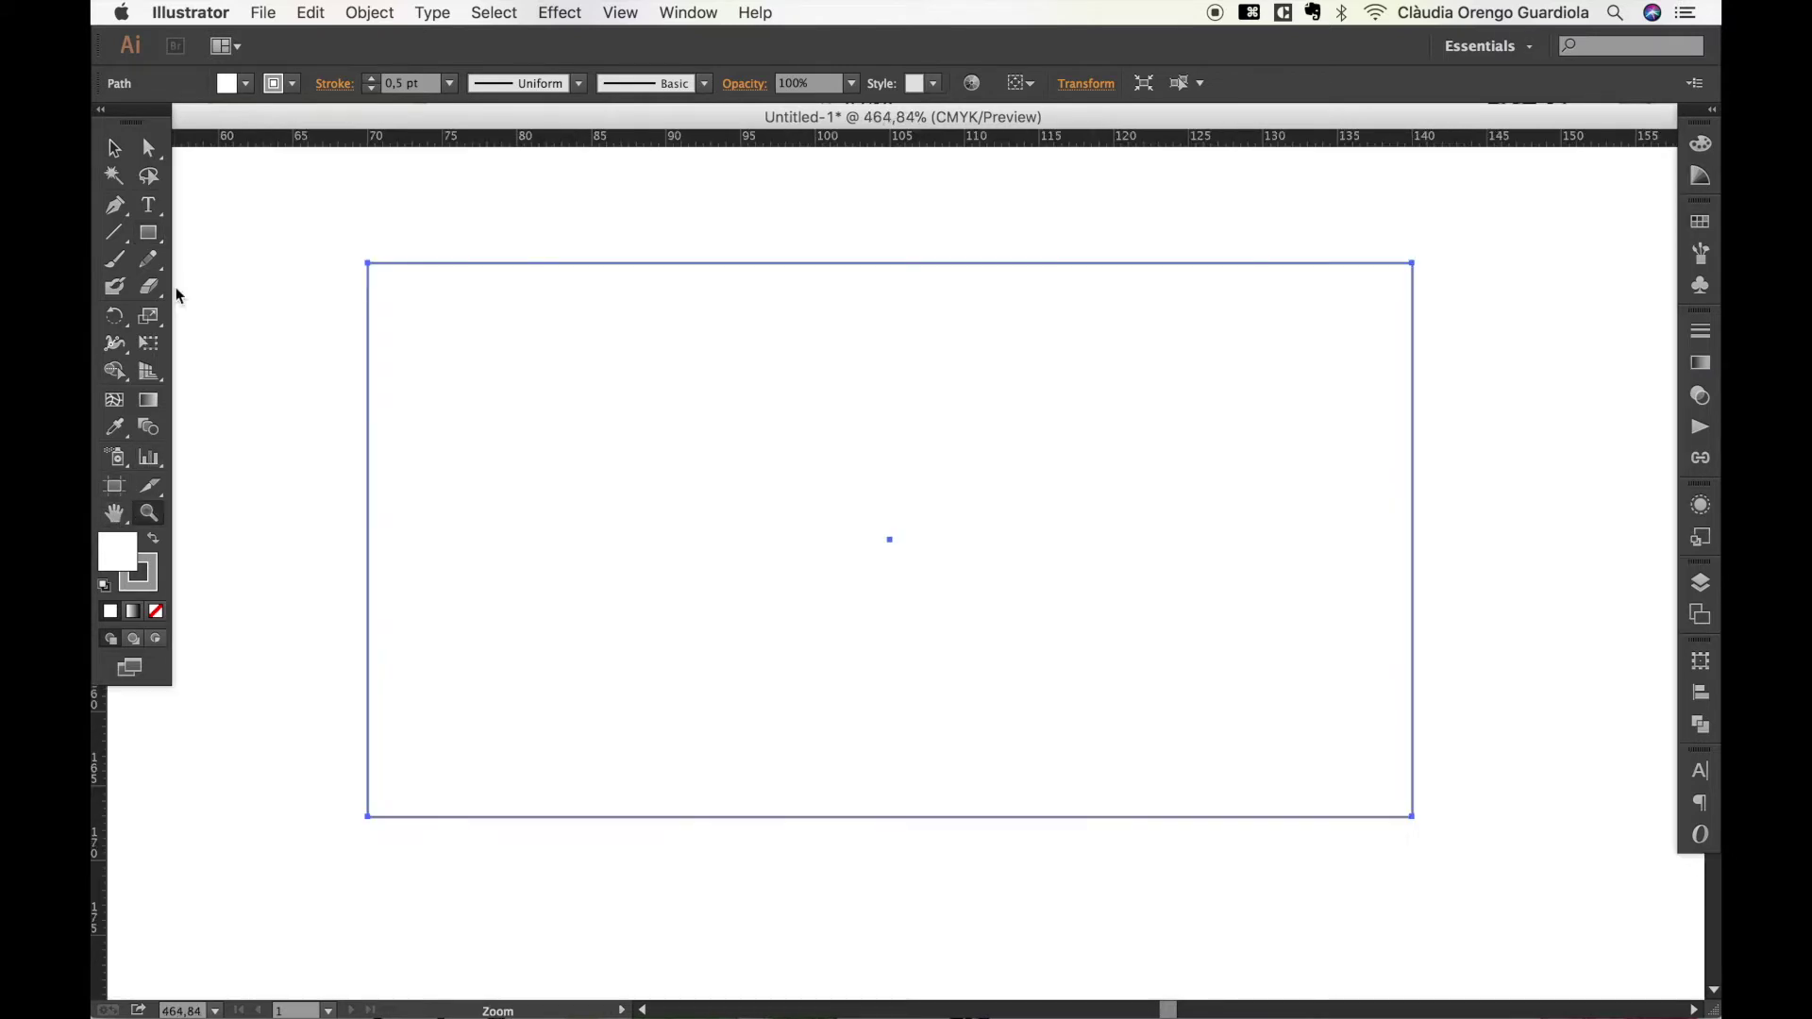
pyautogui.click(154, 237)
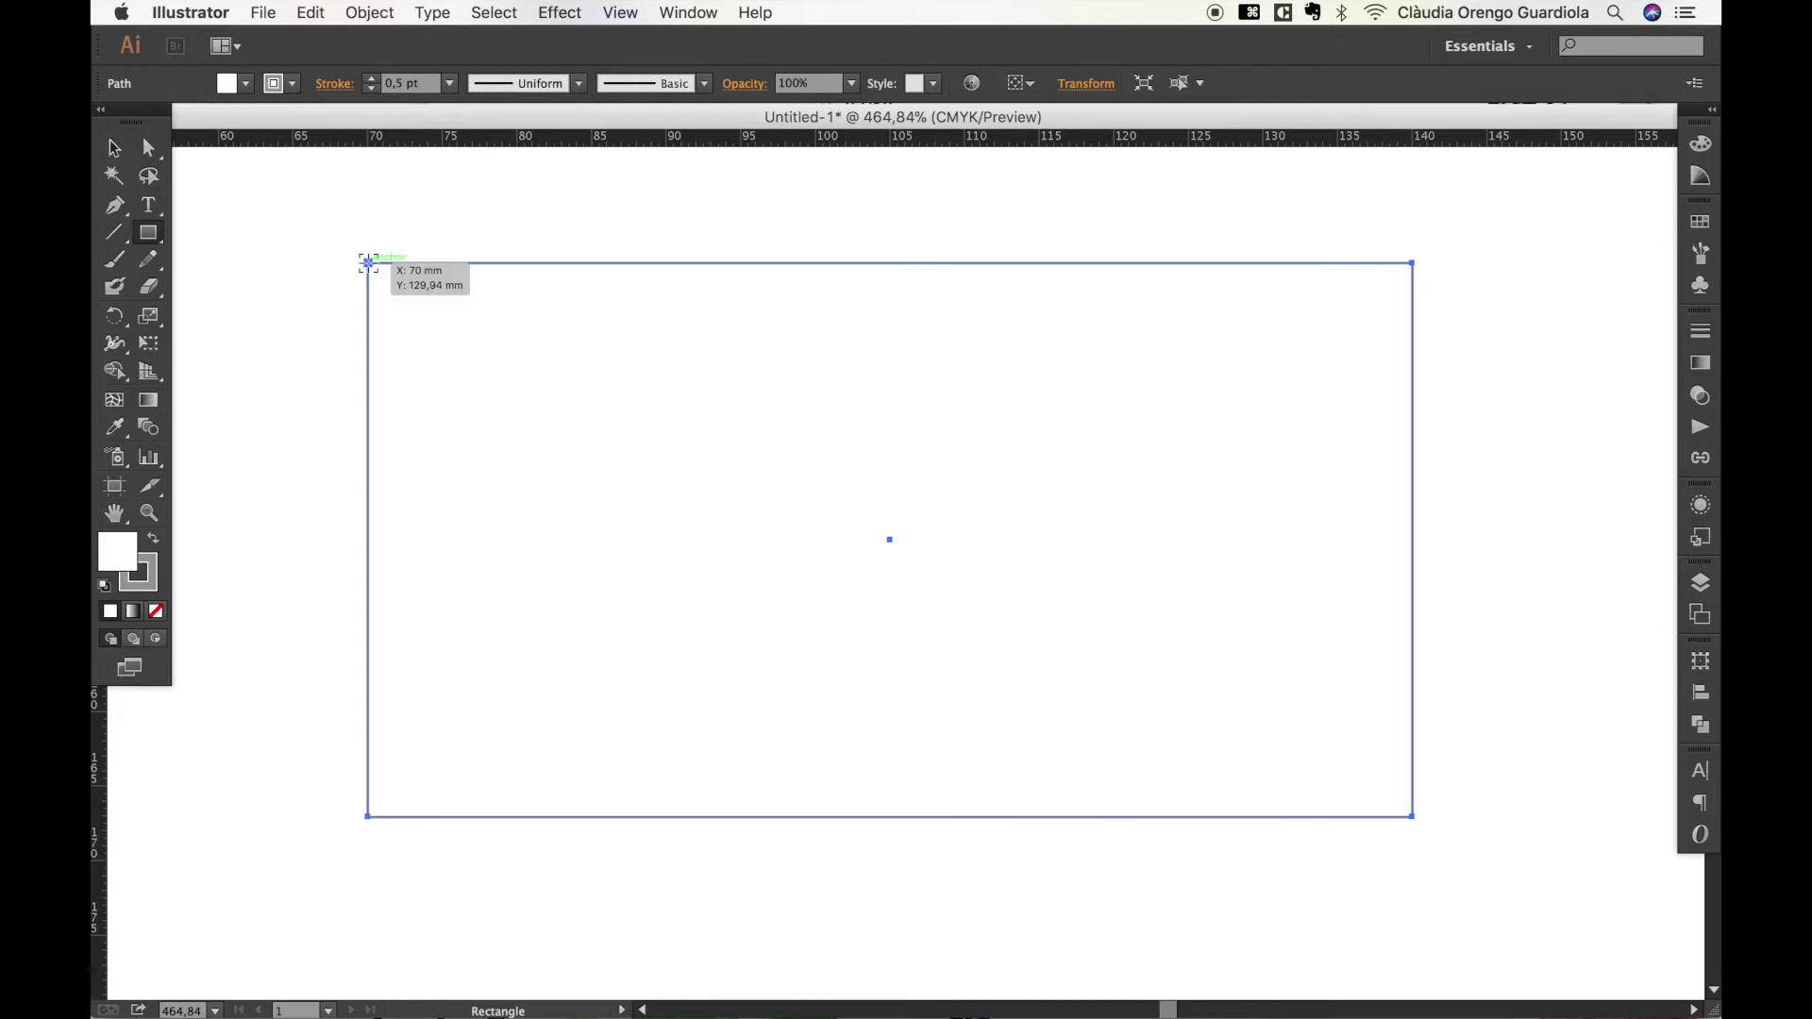
pyautogui.moveTo(368, 263); pyautogui.dragTo(464, 339)
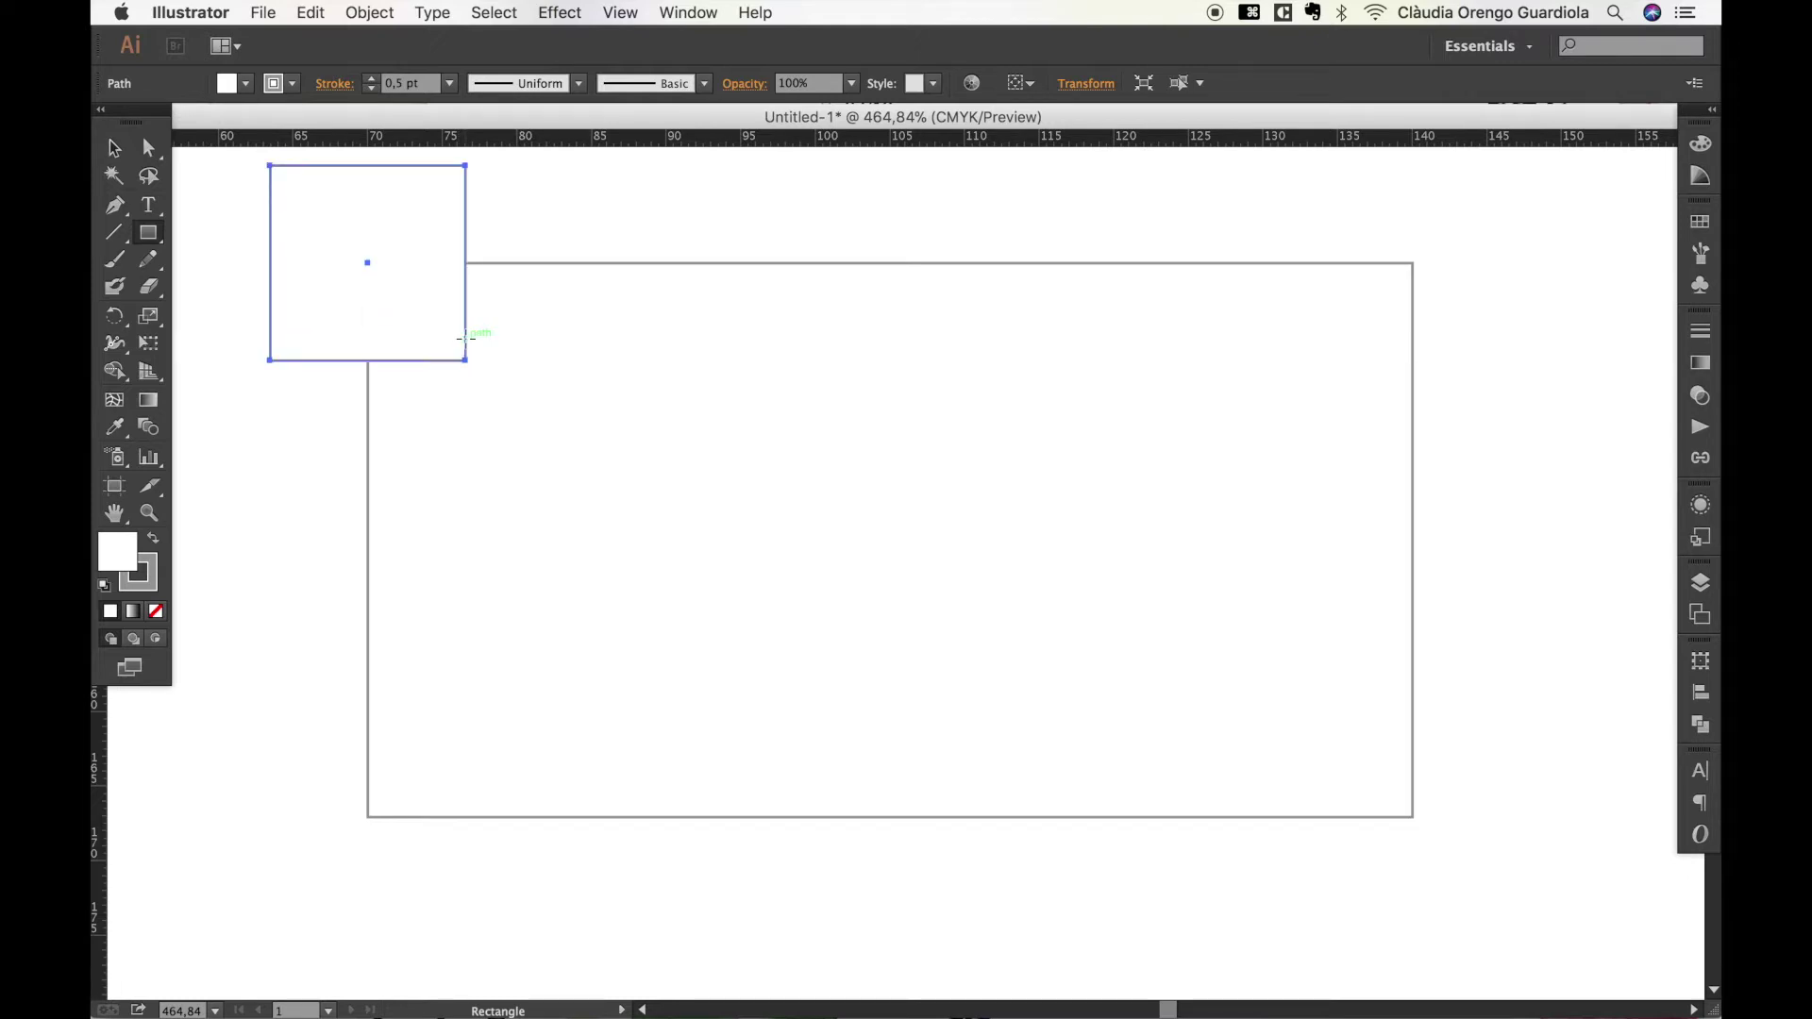
# Rotate the corner square by 45° so that it forms a diamond.
pyautogui.click(114, 148)
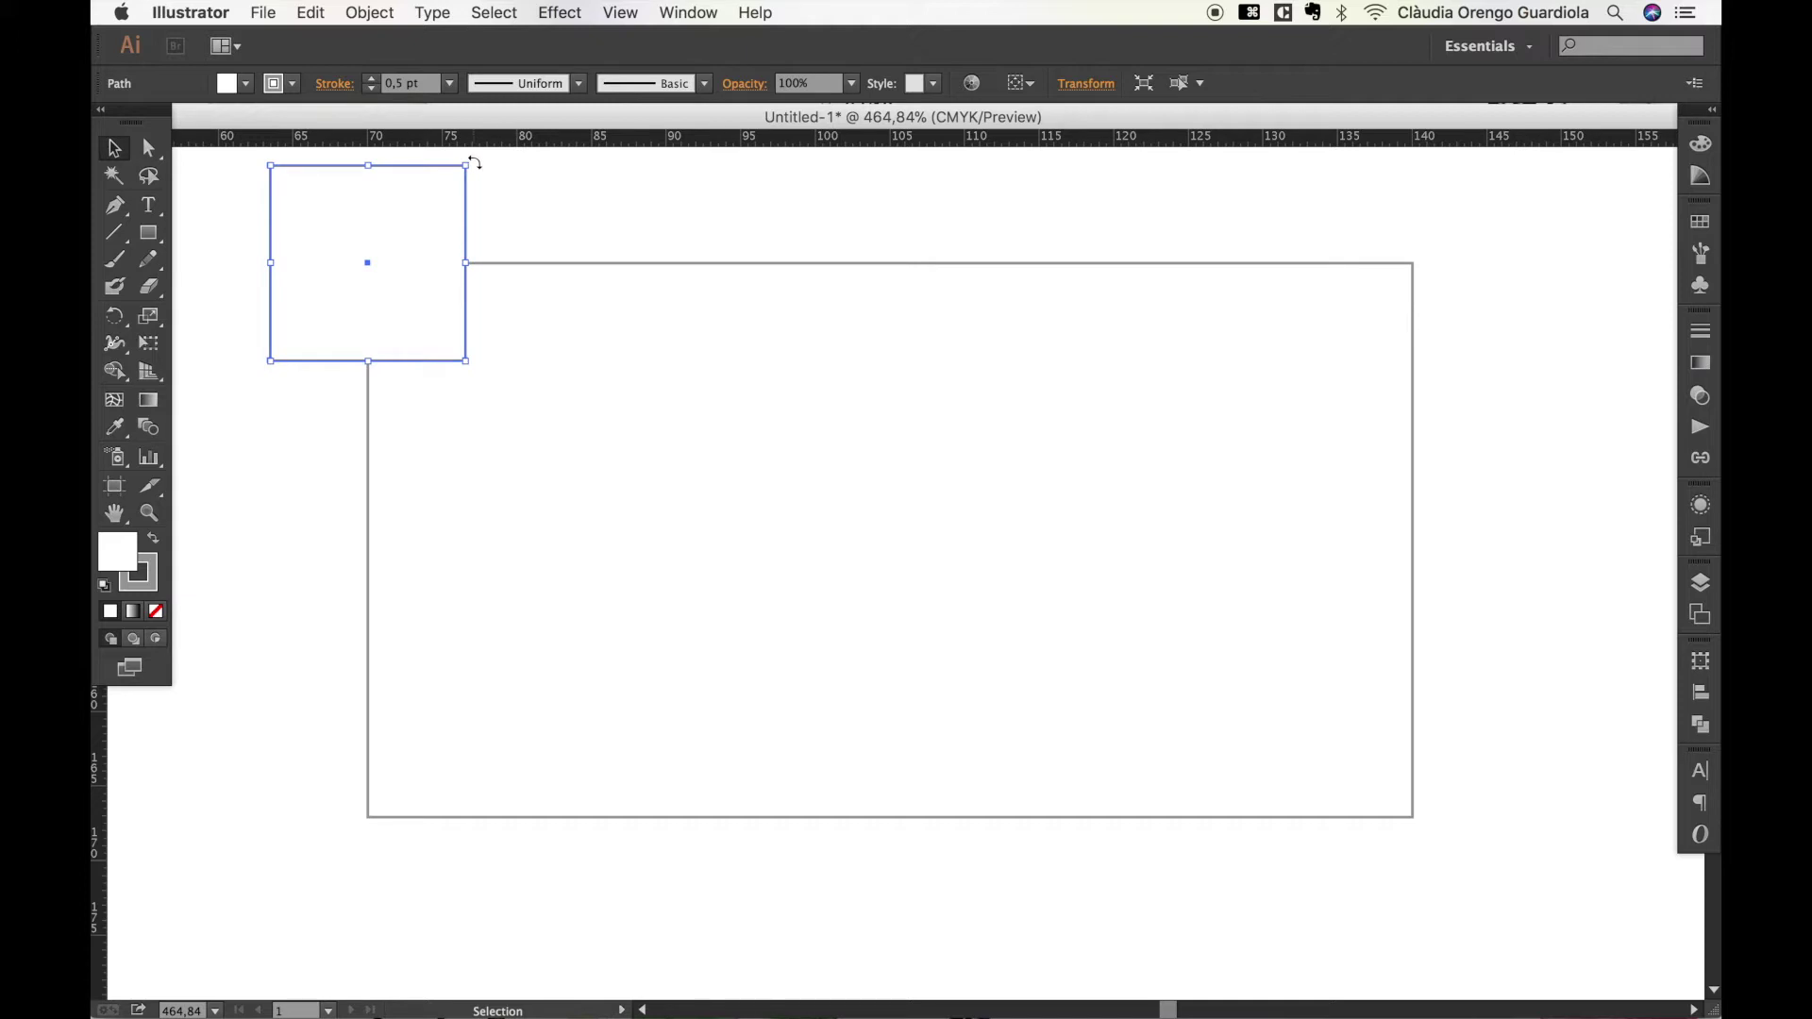
pyautogui.moveTo(475, 162); pyautogui.dragTo(517, 265)
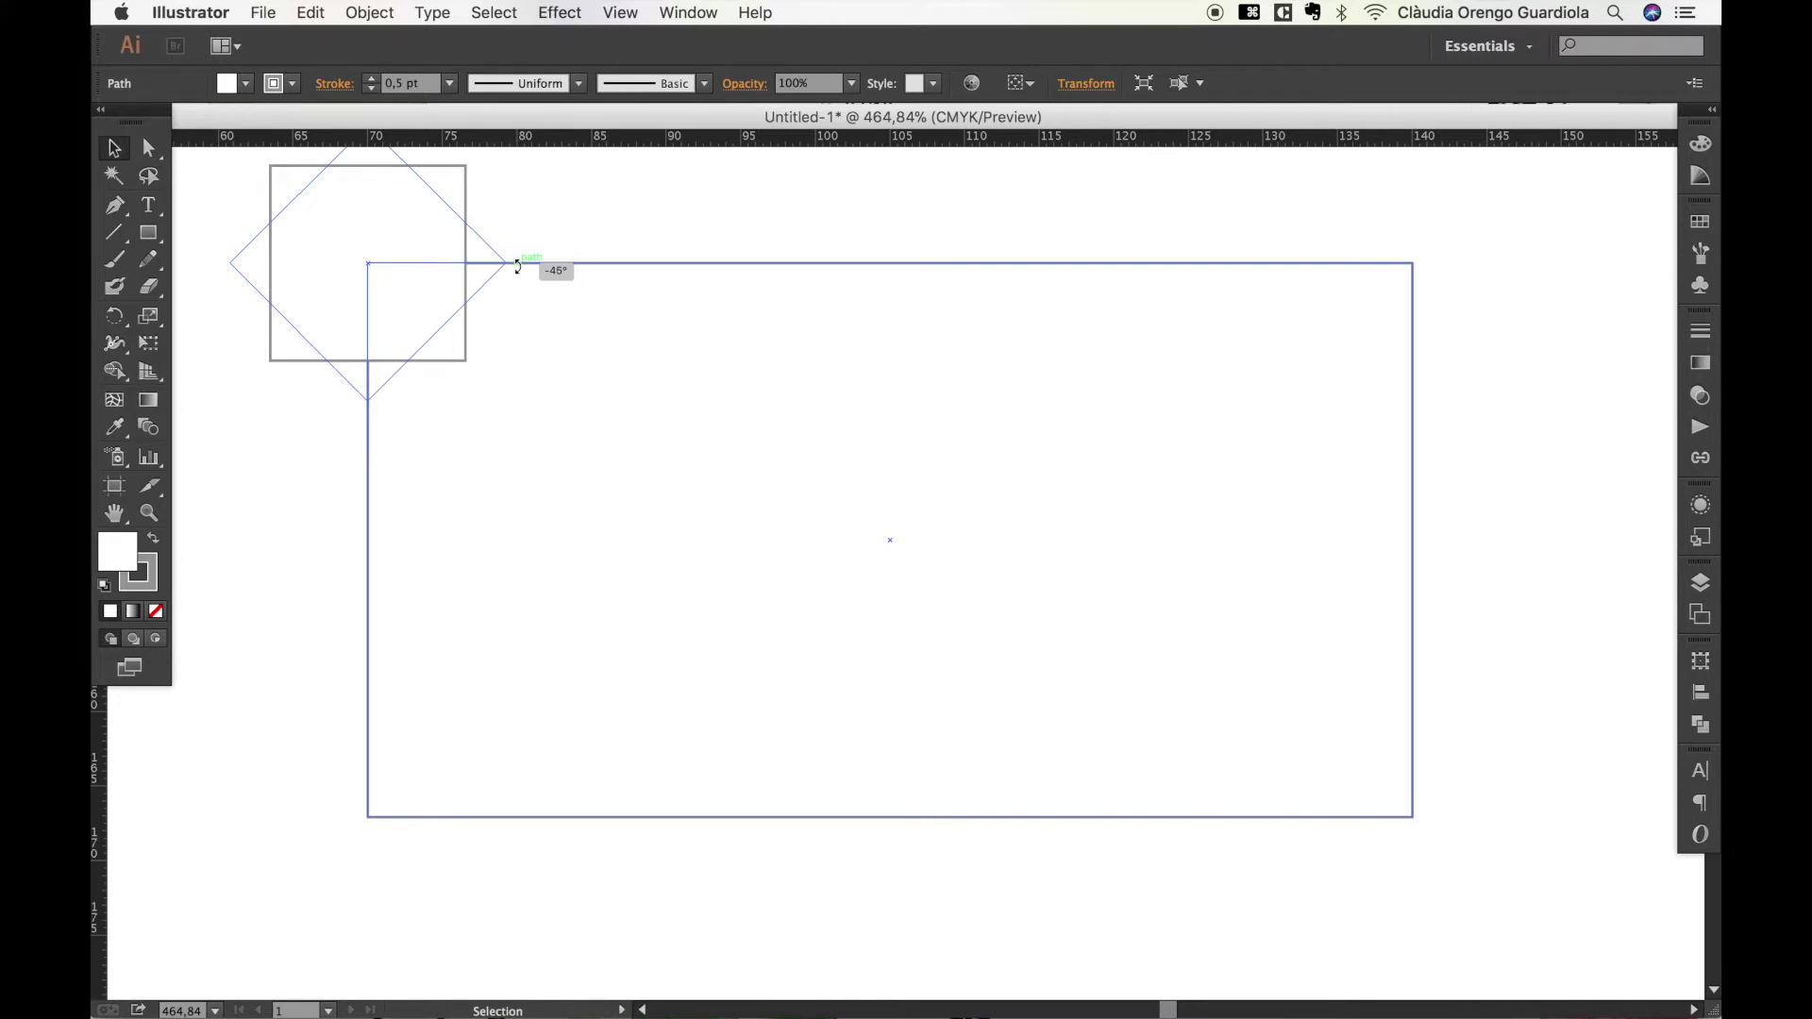
pyautogui.moveTo(518, 264); pyautogui.dragTo(517, 264)
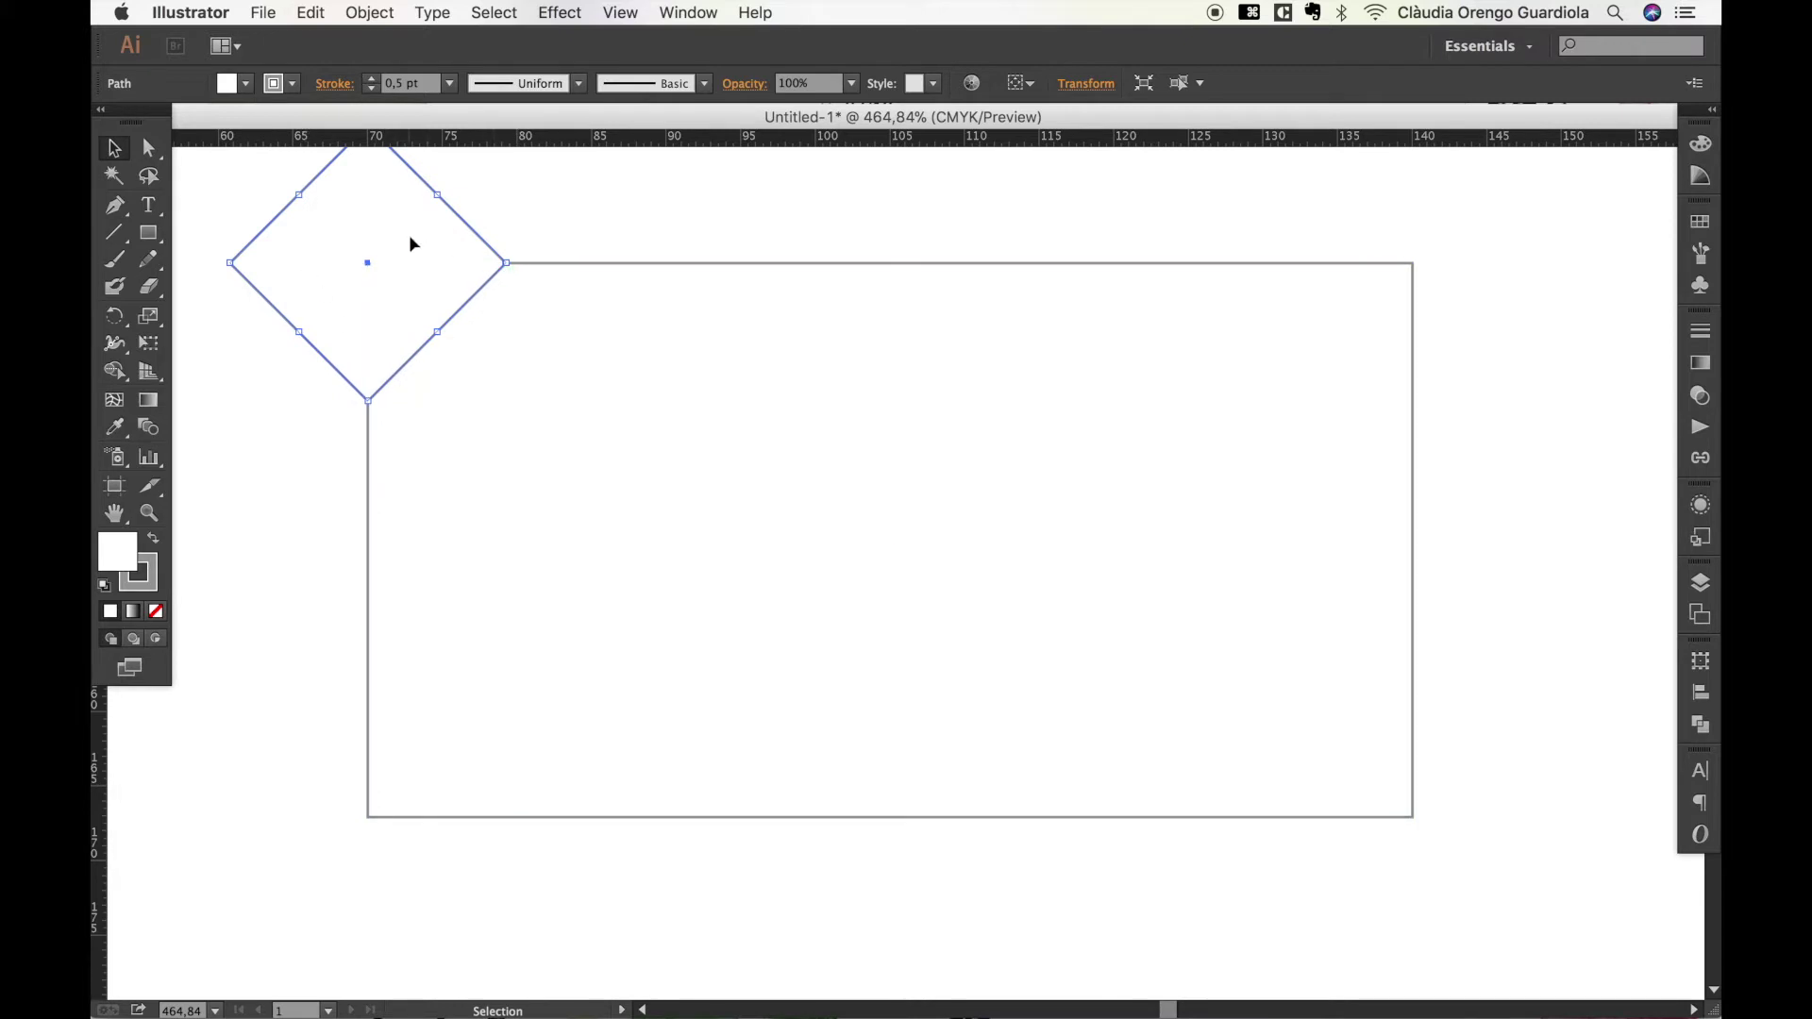
# Copy the diamond straight down 37.13 mm so the duplicate is centred on the rectangle's bottom-left corner.
pyautogui.keyDown('shift'); pyautogui.click(372, 554); pyautogui.keyUp('shift')
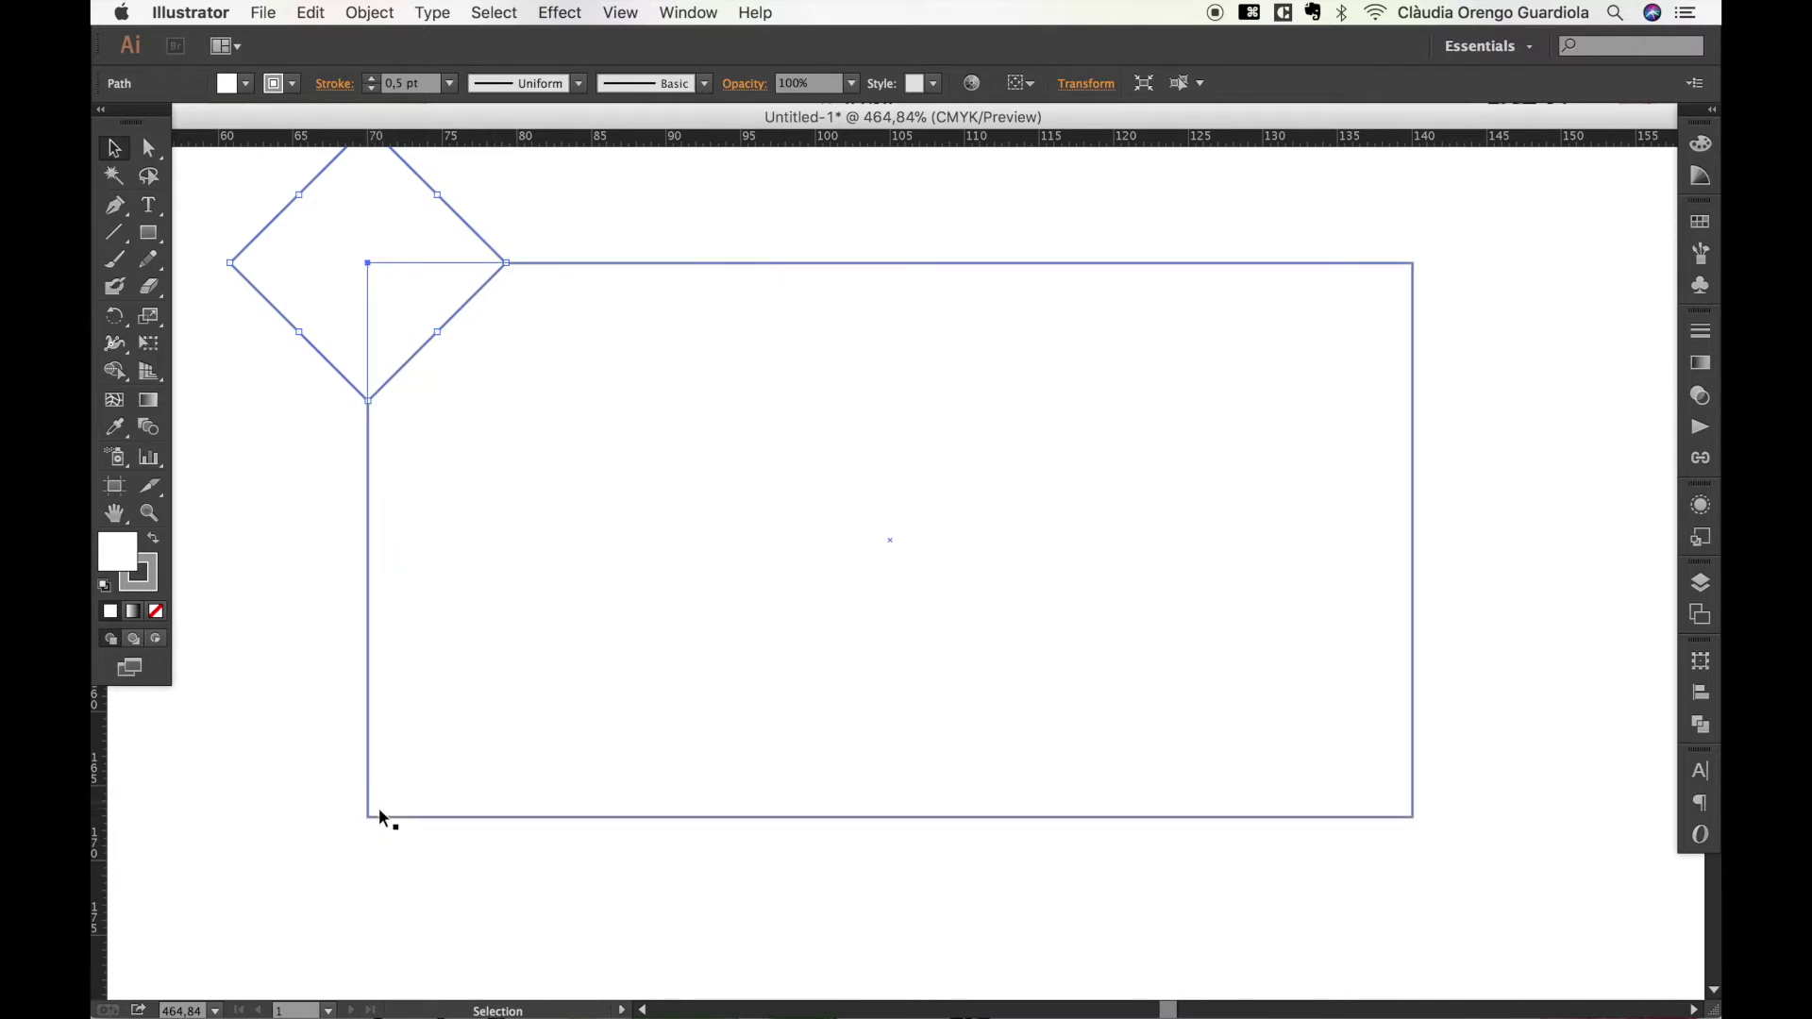
pyautogui.keyDown('shift'); pyautogui.click(369, 429); pyautogui.keyUp('shift')
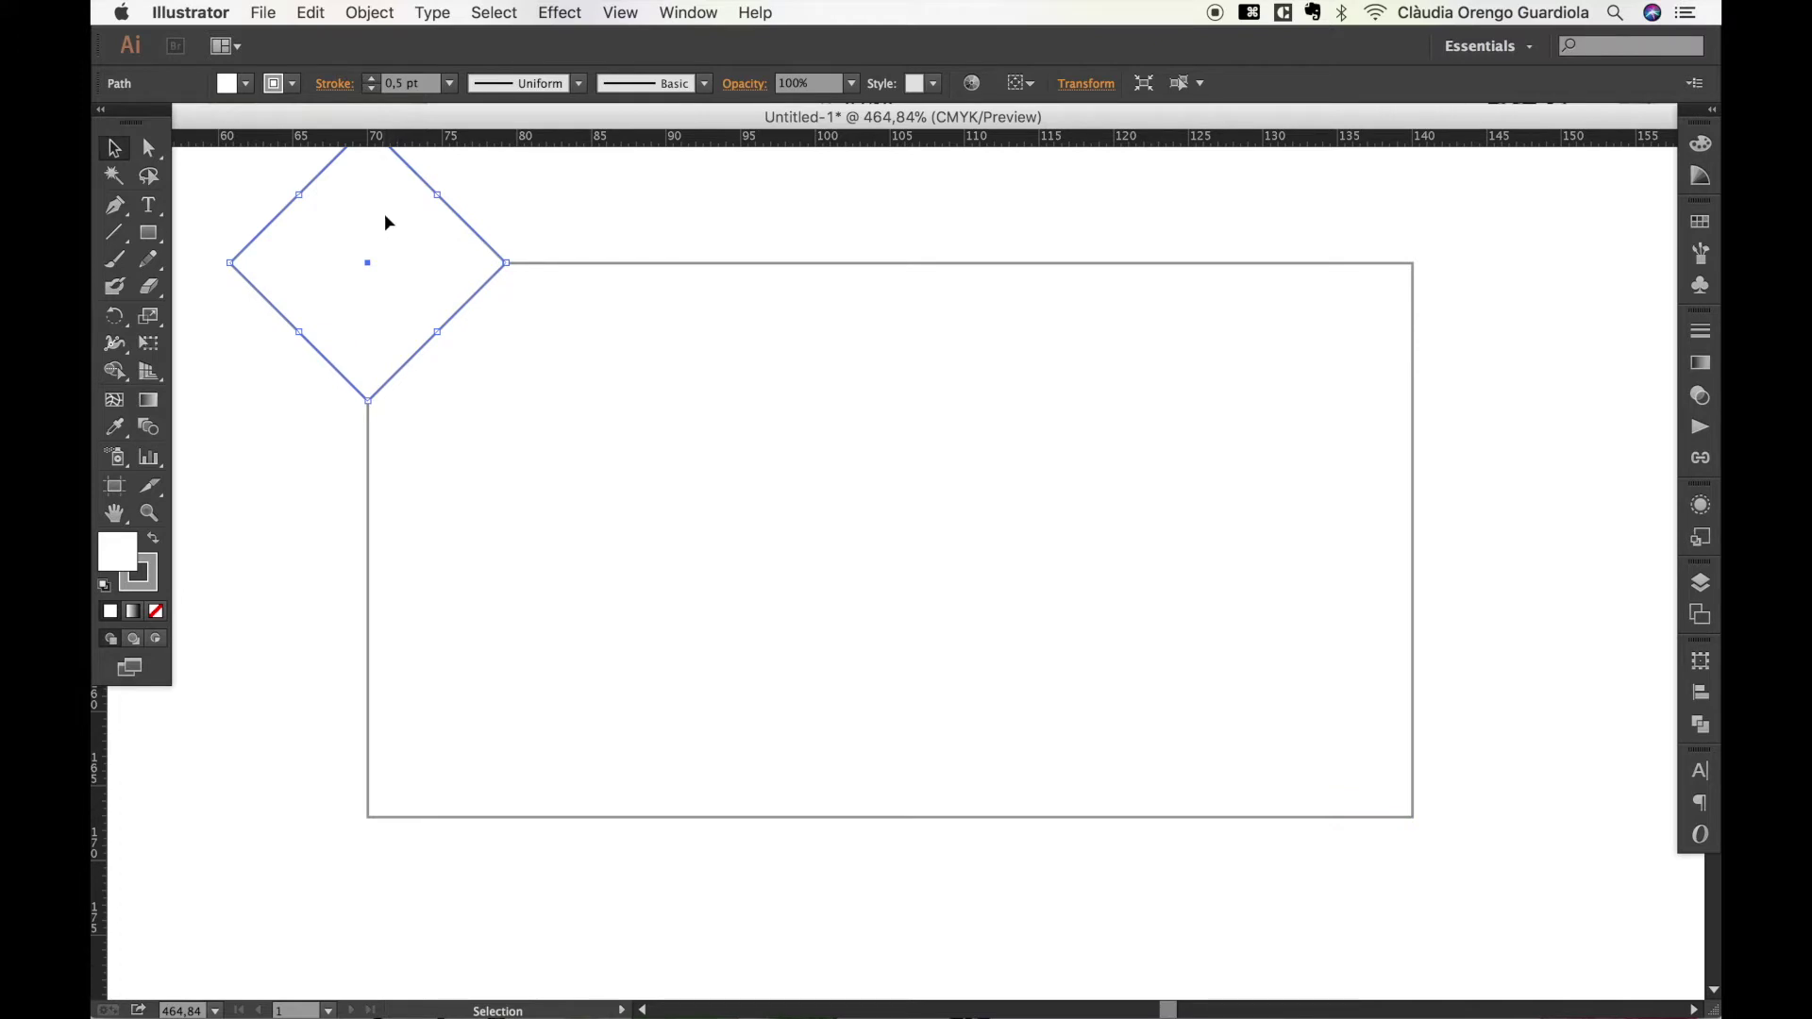
pyautogui.moveTo(387, 223); pyautogui.dragTo(382, 777)
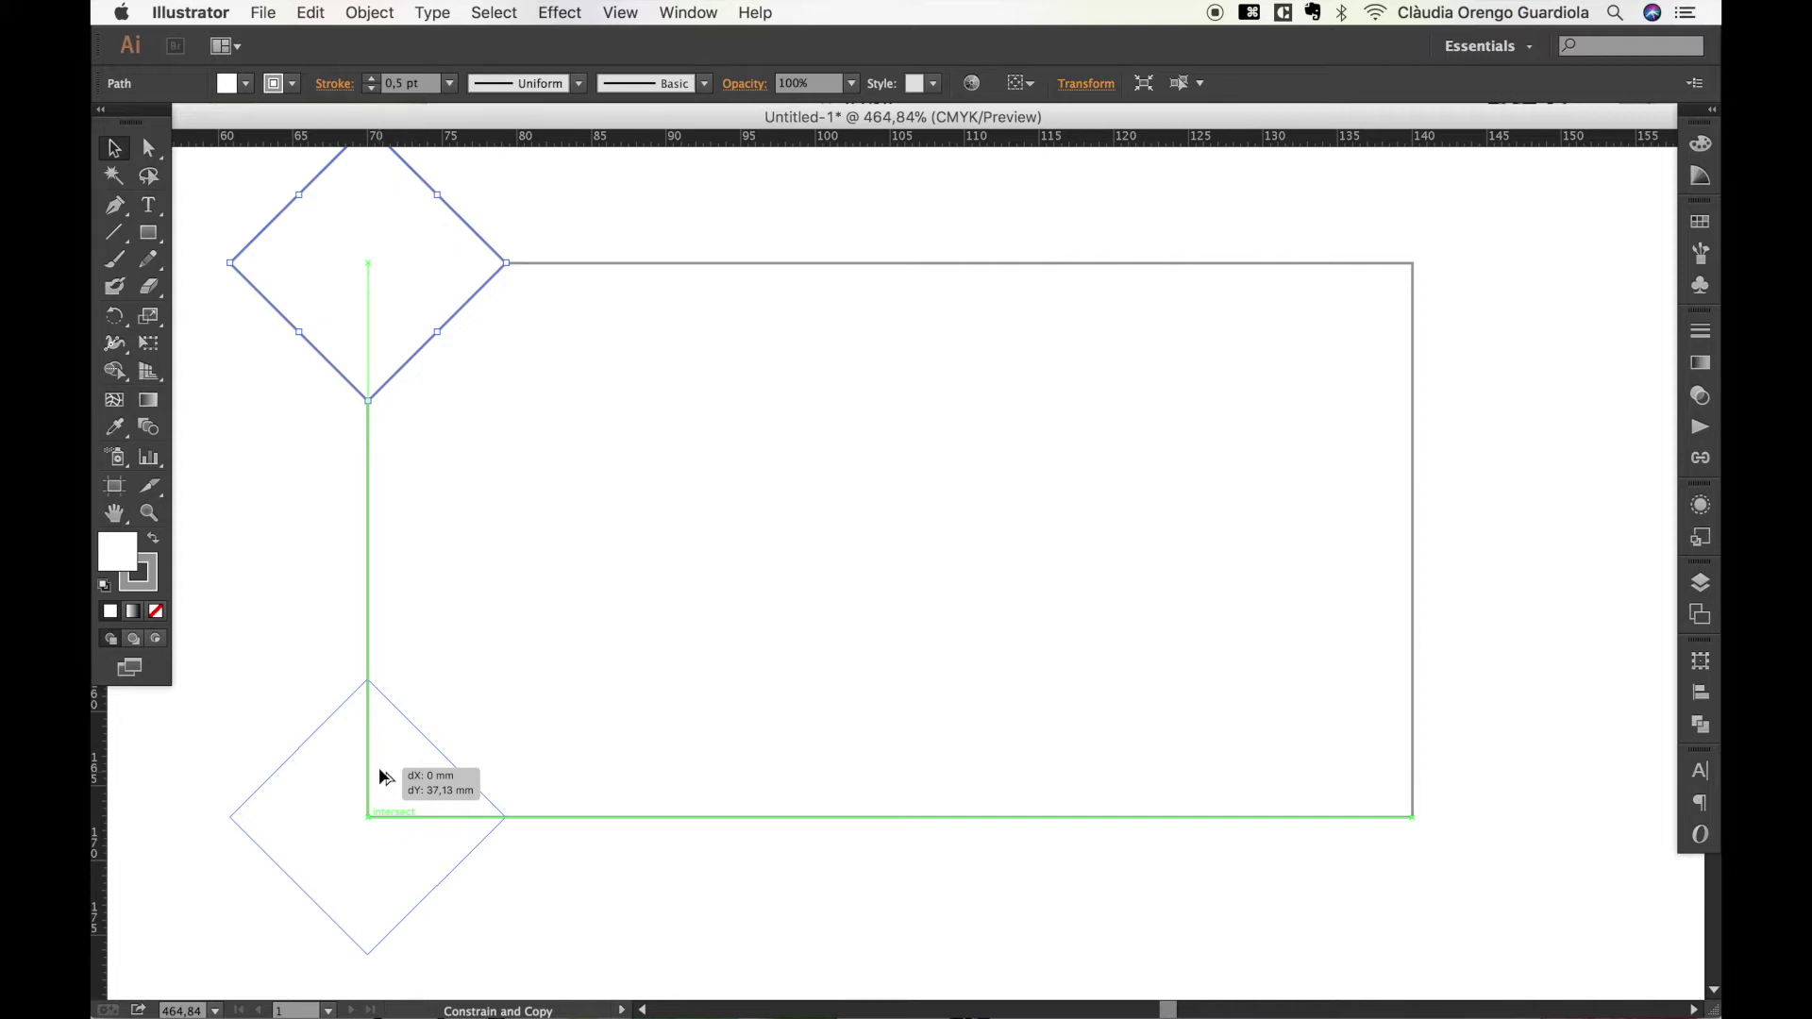
pyautogui.moveTo(381, 772); pyautogui.dragTo(378, 767)
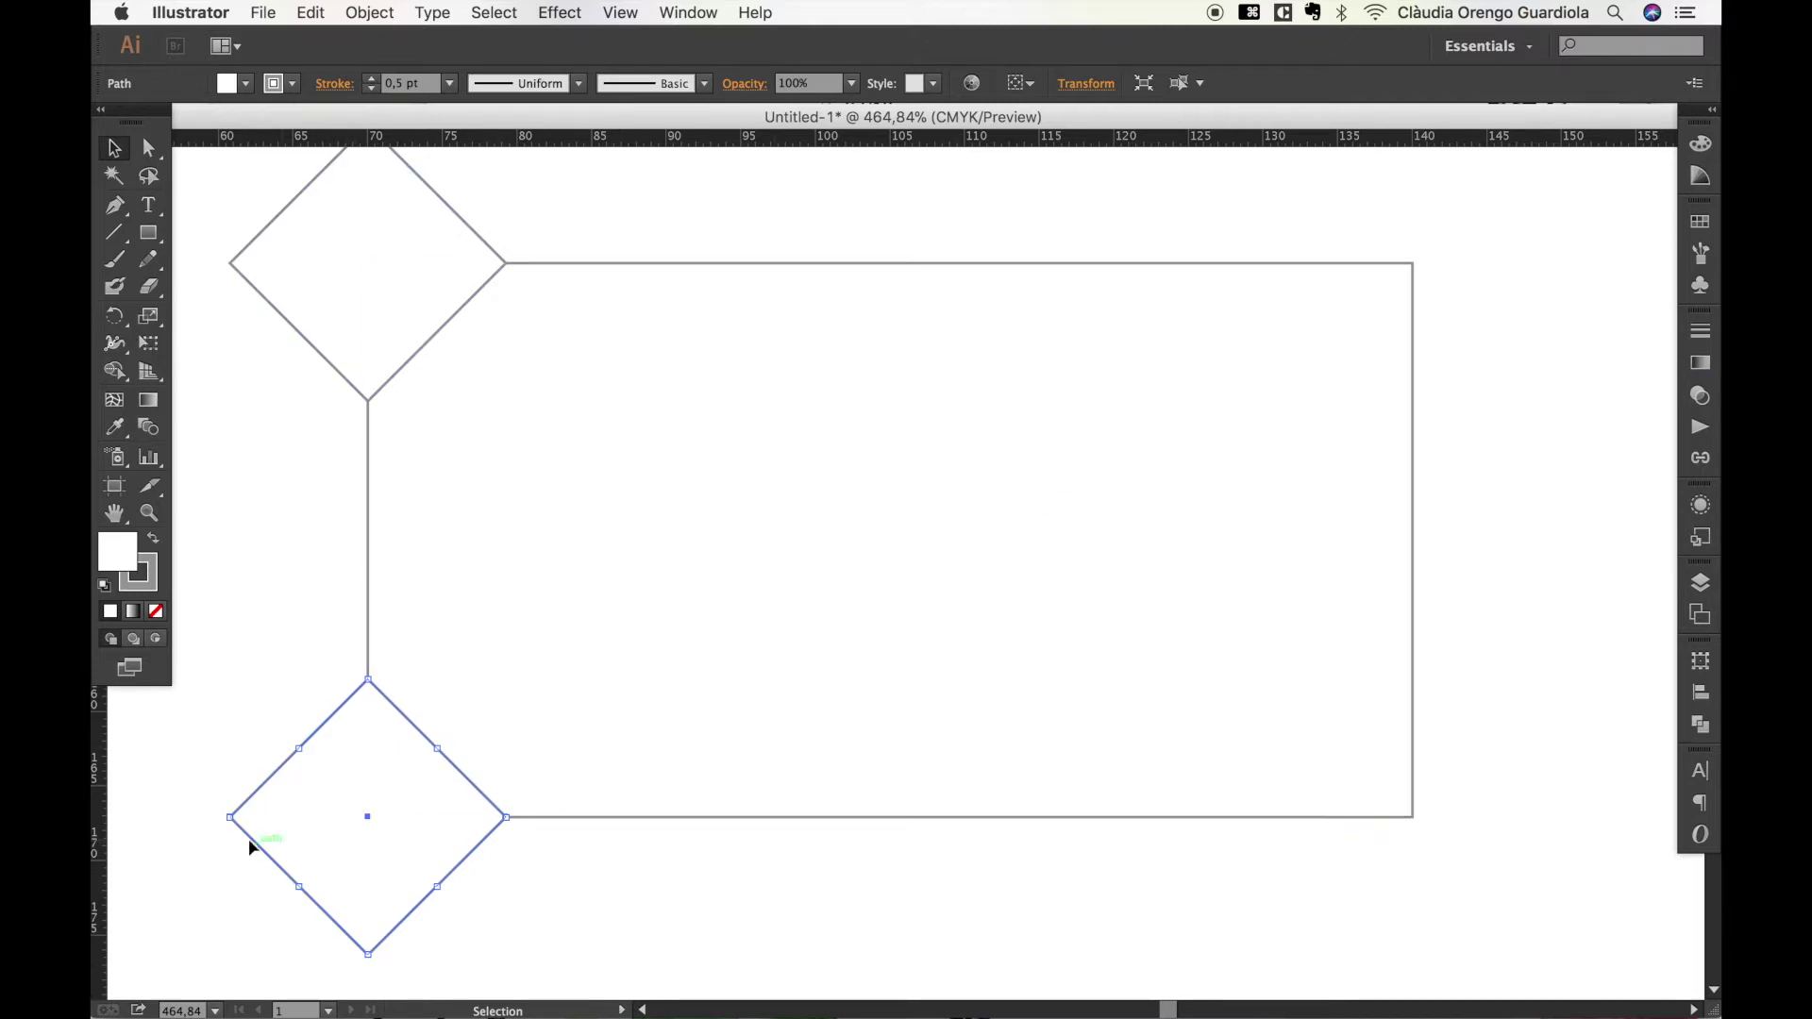
# Select the rectangle and both diamonds and subtract the diamonds with Pathfinder's Minus Front to cut the tag's left corners.
pyautogui.moveTo(221, 868); pyautogui.dragTo(589, 256)
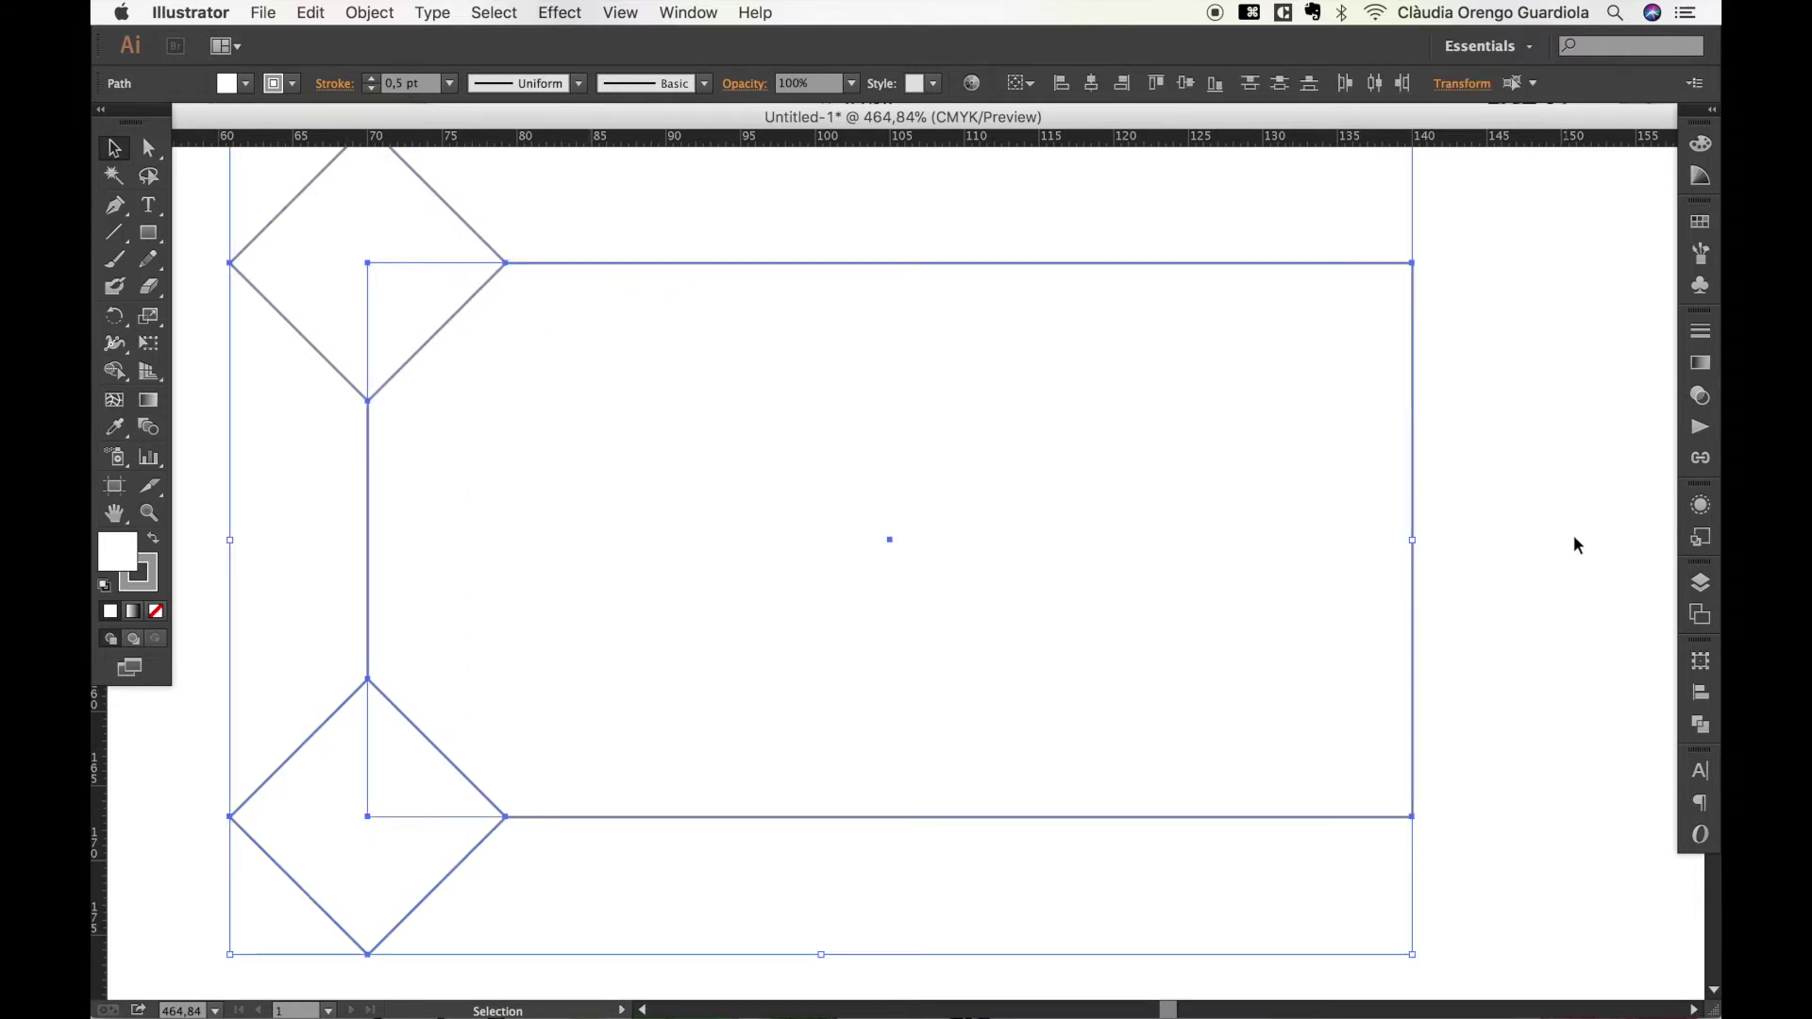
pyautogui.click(1701, 725)
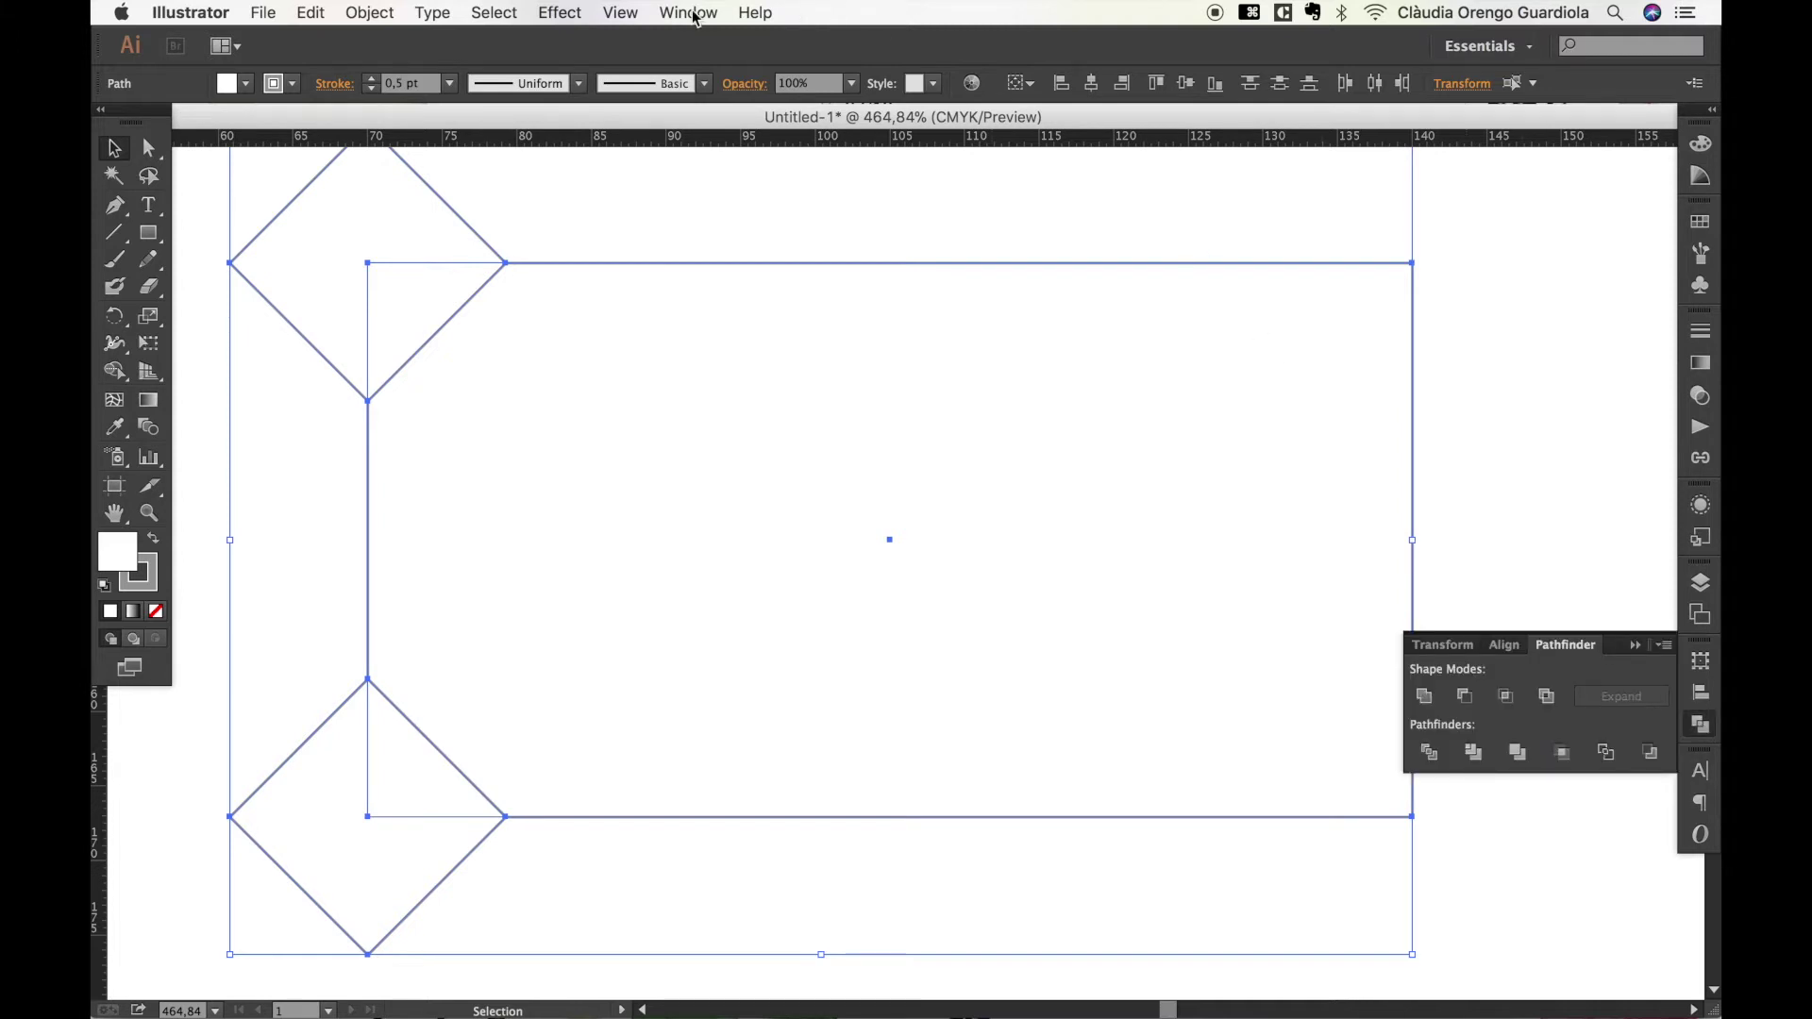
pyautogui.click(689, 14)
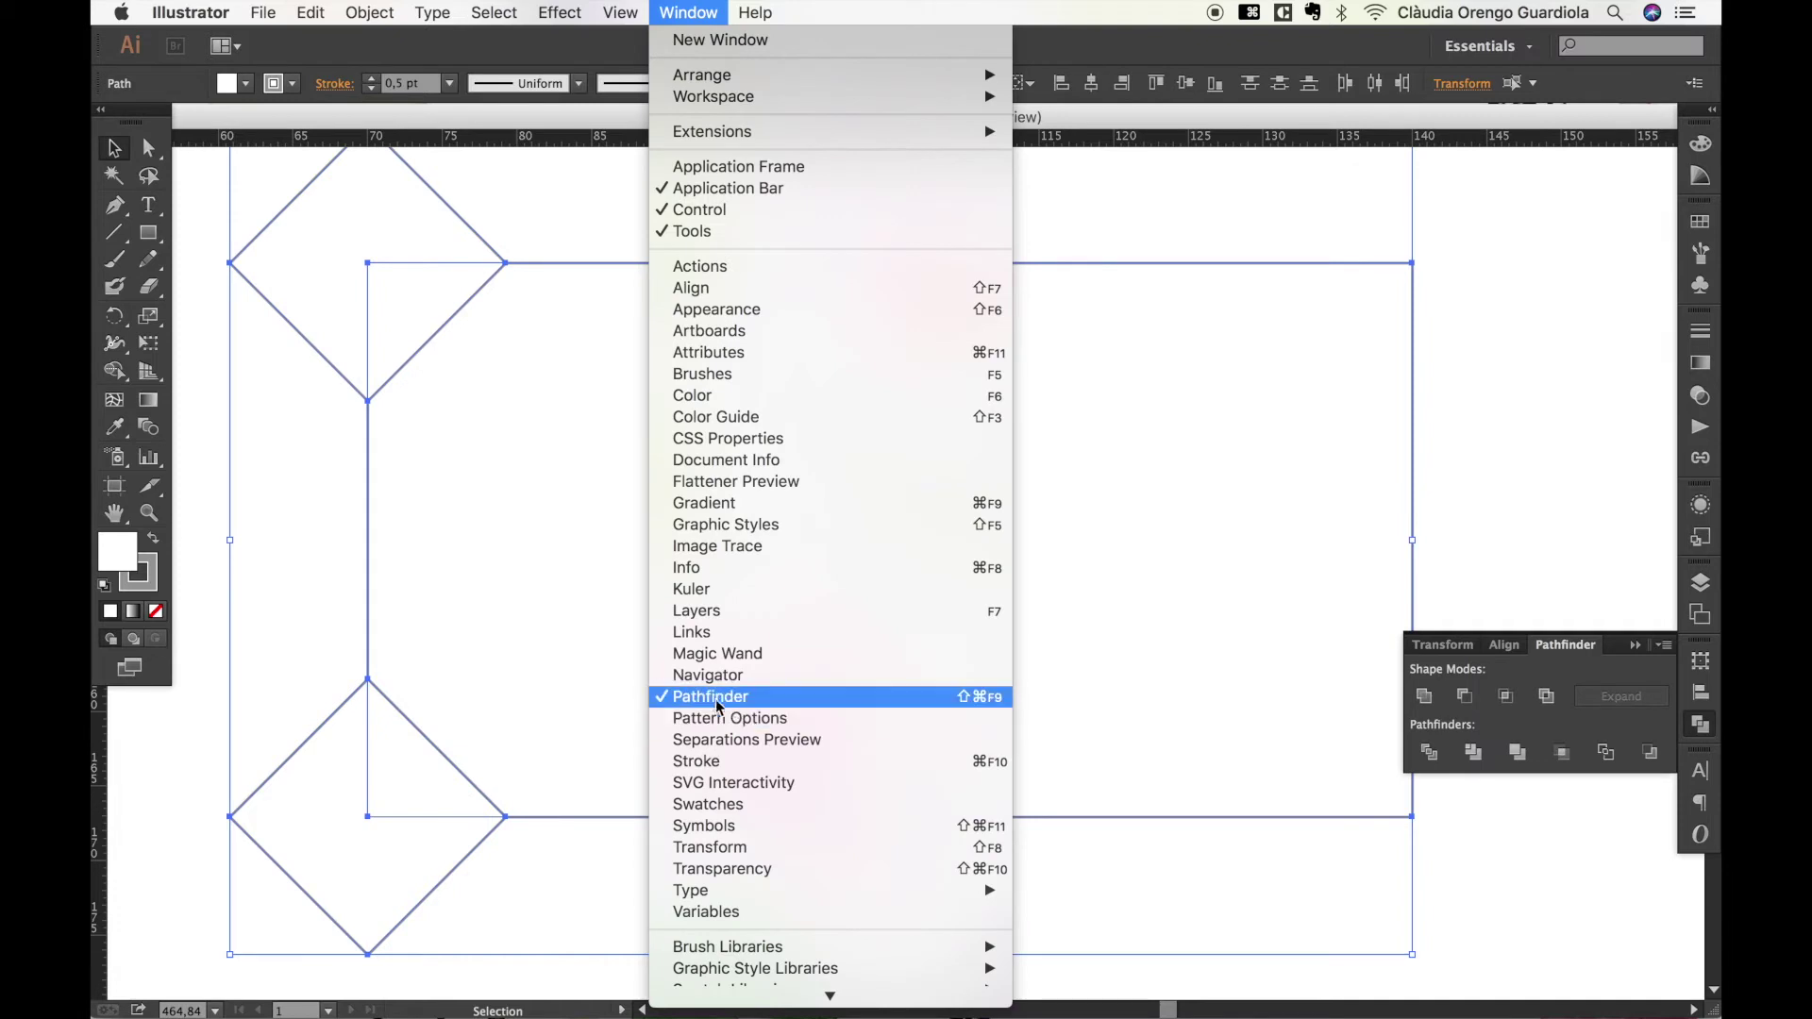
pyautogui.click(1540, 672)
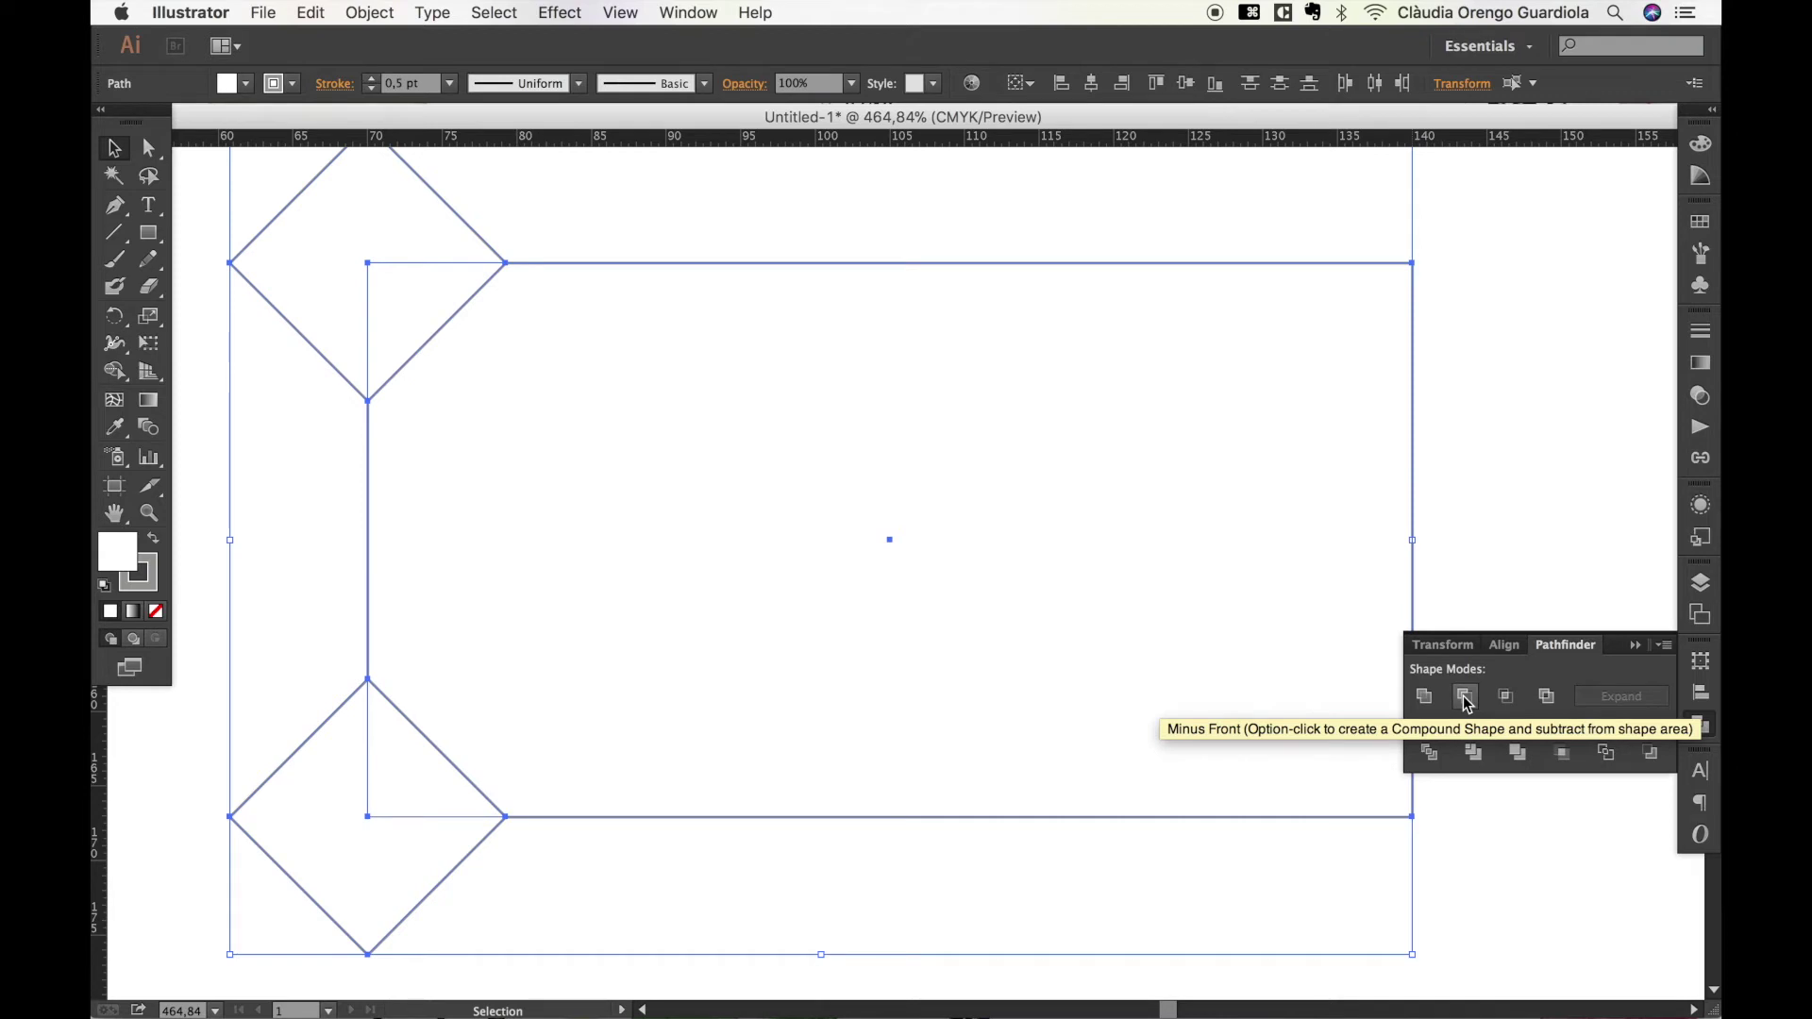
pyautogui.click(1464, 699)
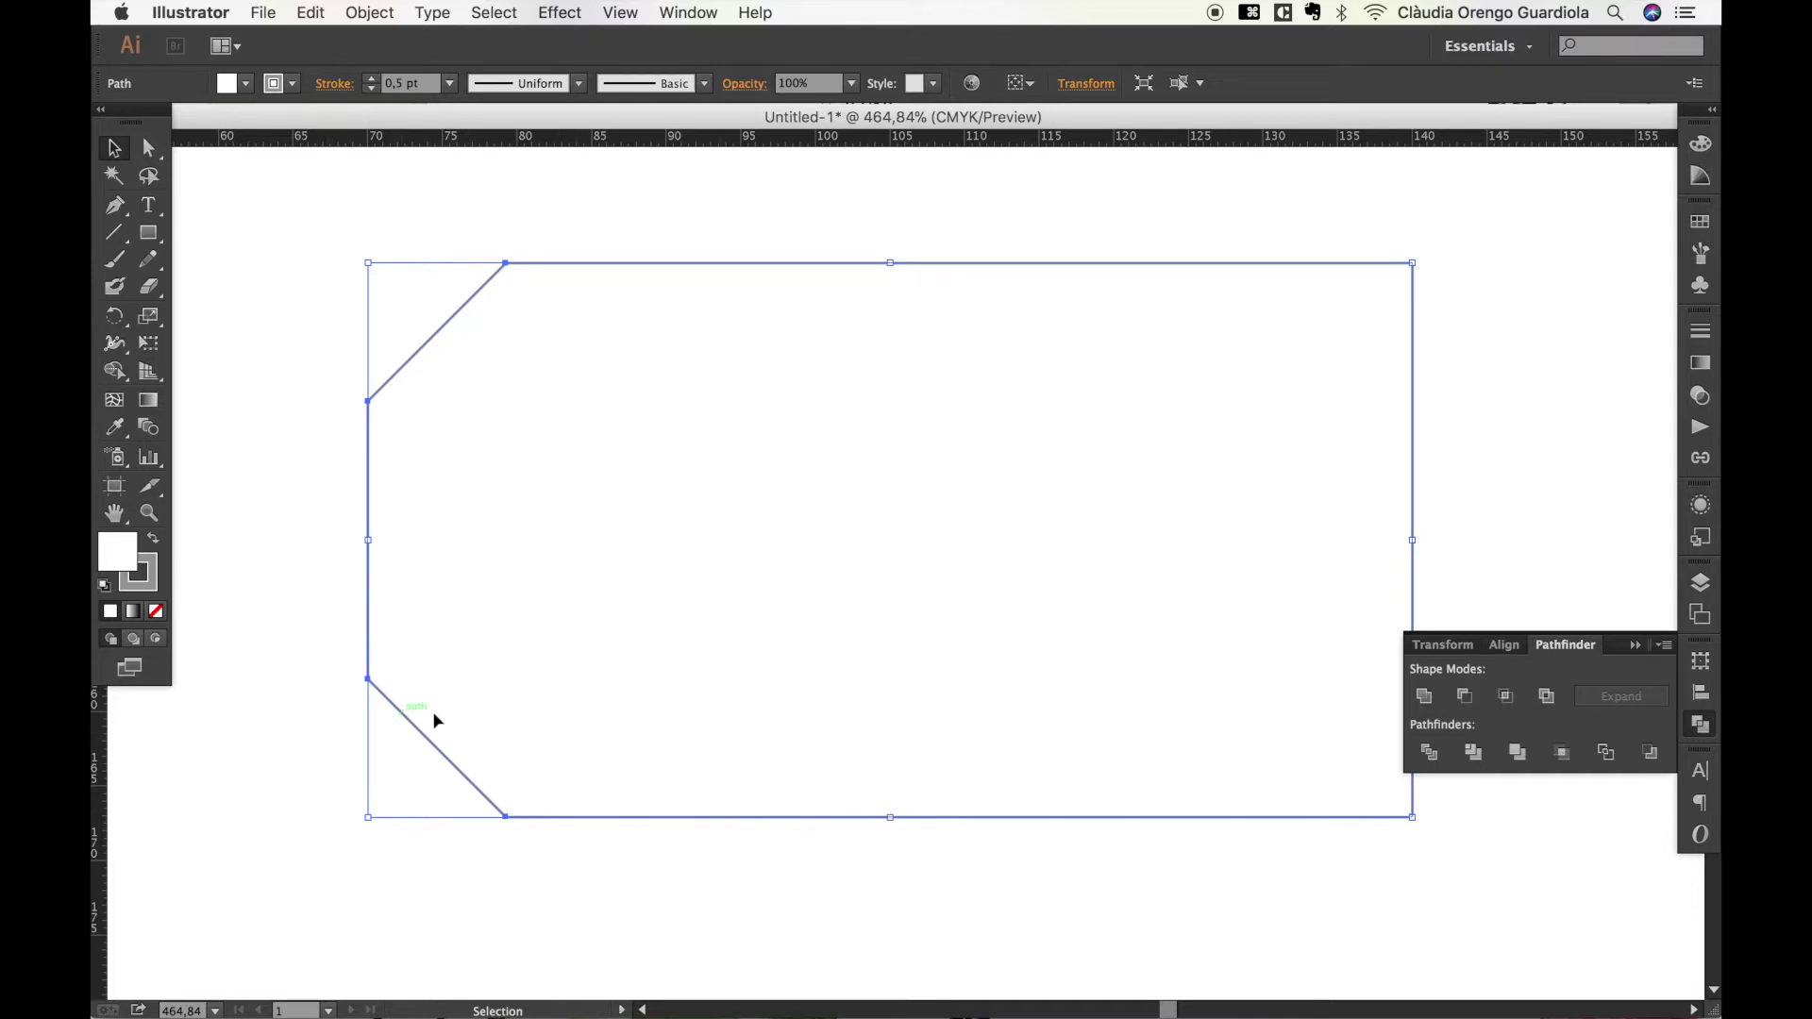
pyautogui.click(535, 861)
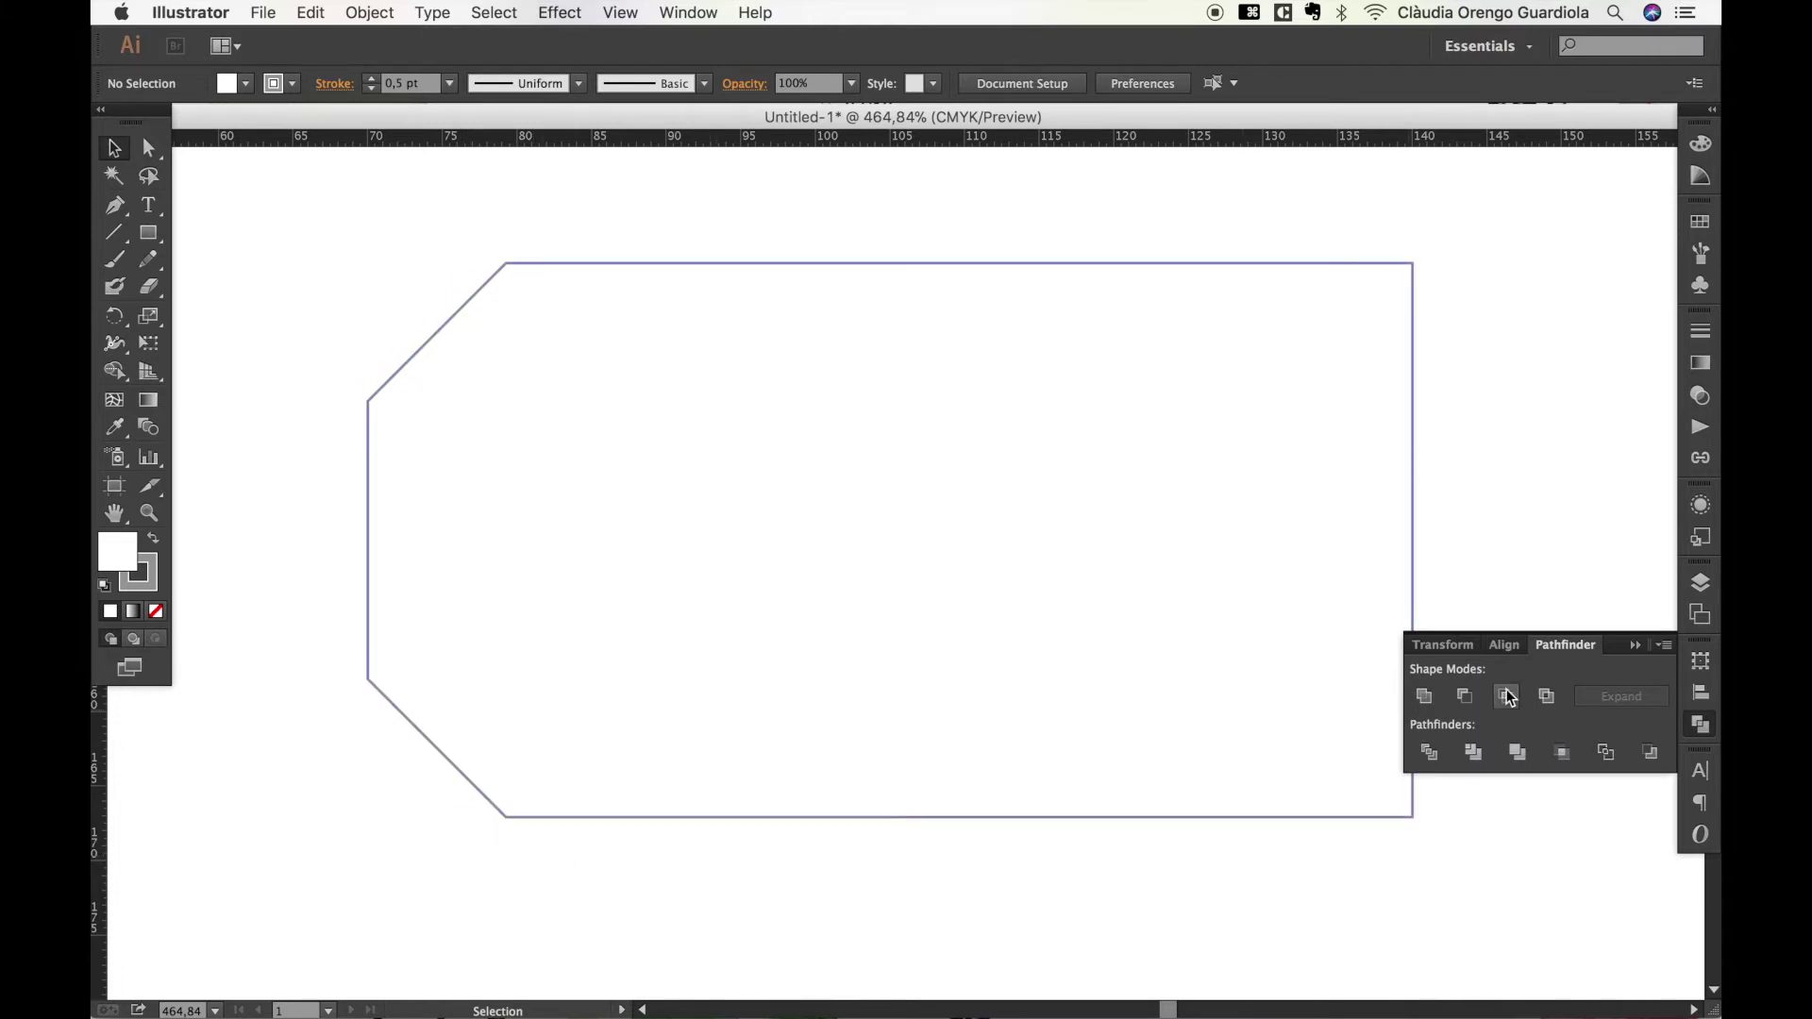
pyautogui.click(1633, 645)
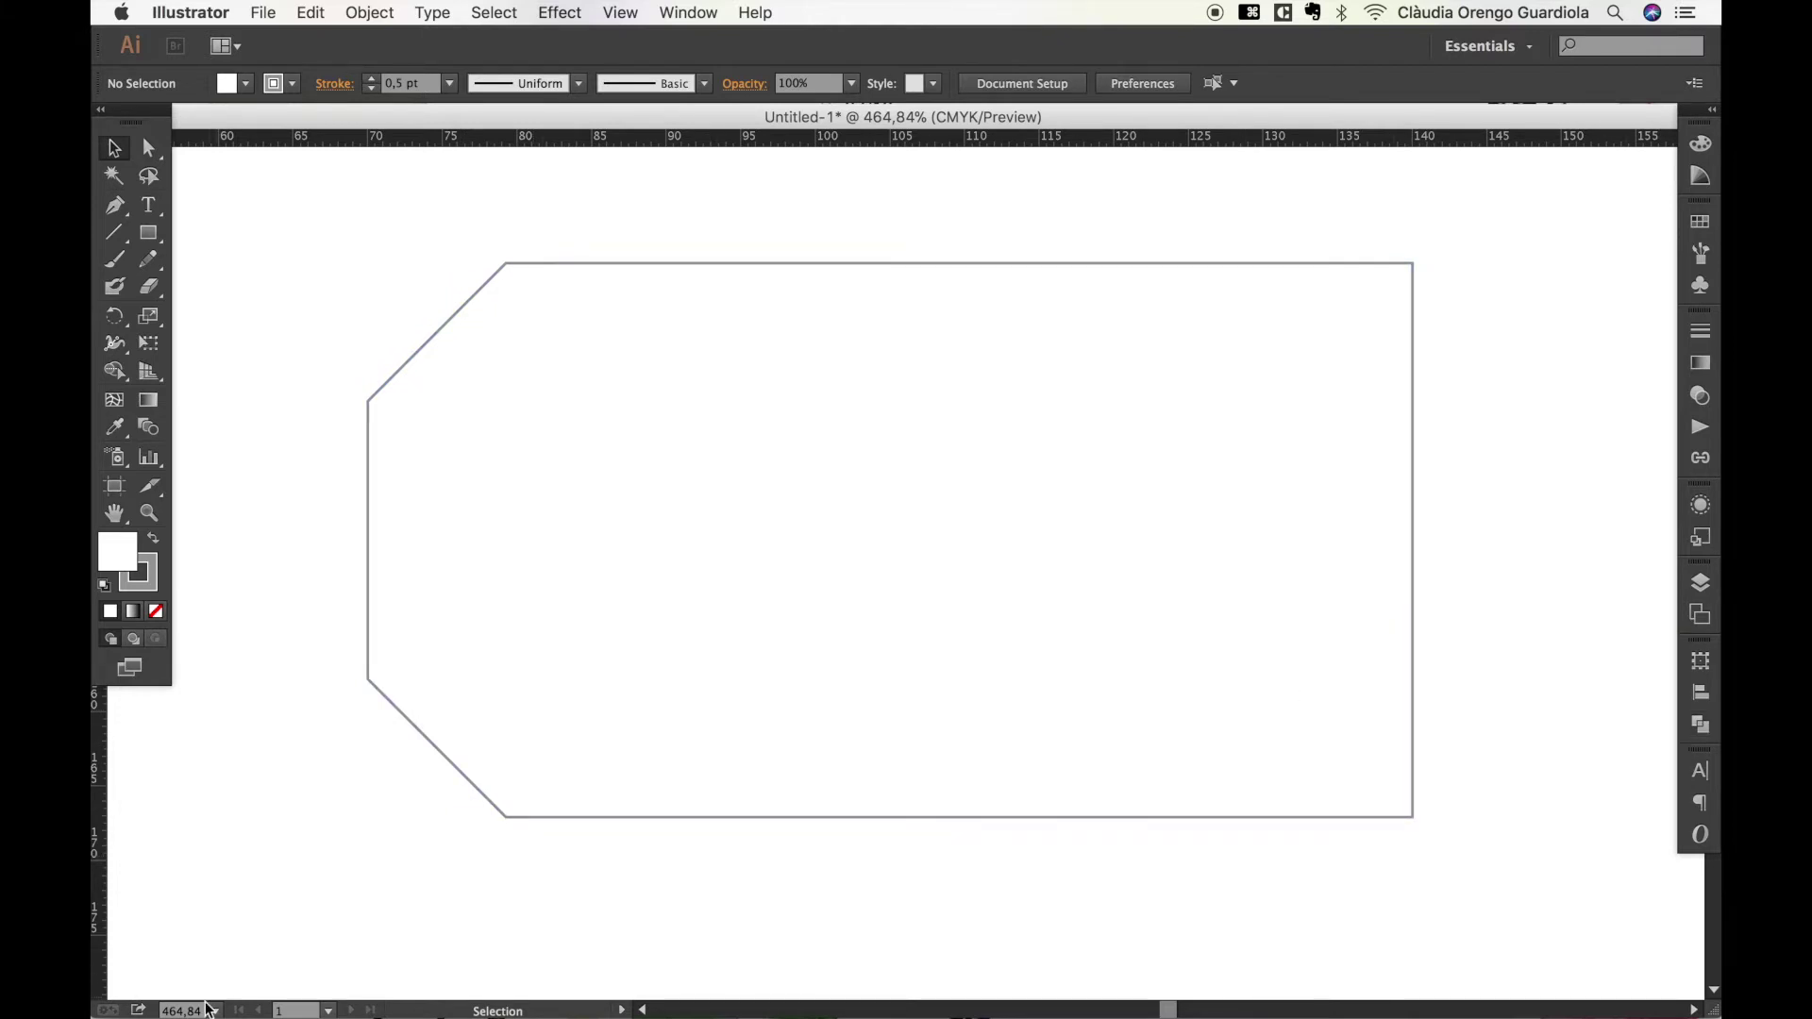
# Place the christmas-arrangement PNG from Finder's christmas-tags folder and scale it proportionally to about 45 mm wide within the tag's lower part.
pyautogui.click(173, 999)
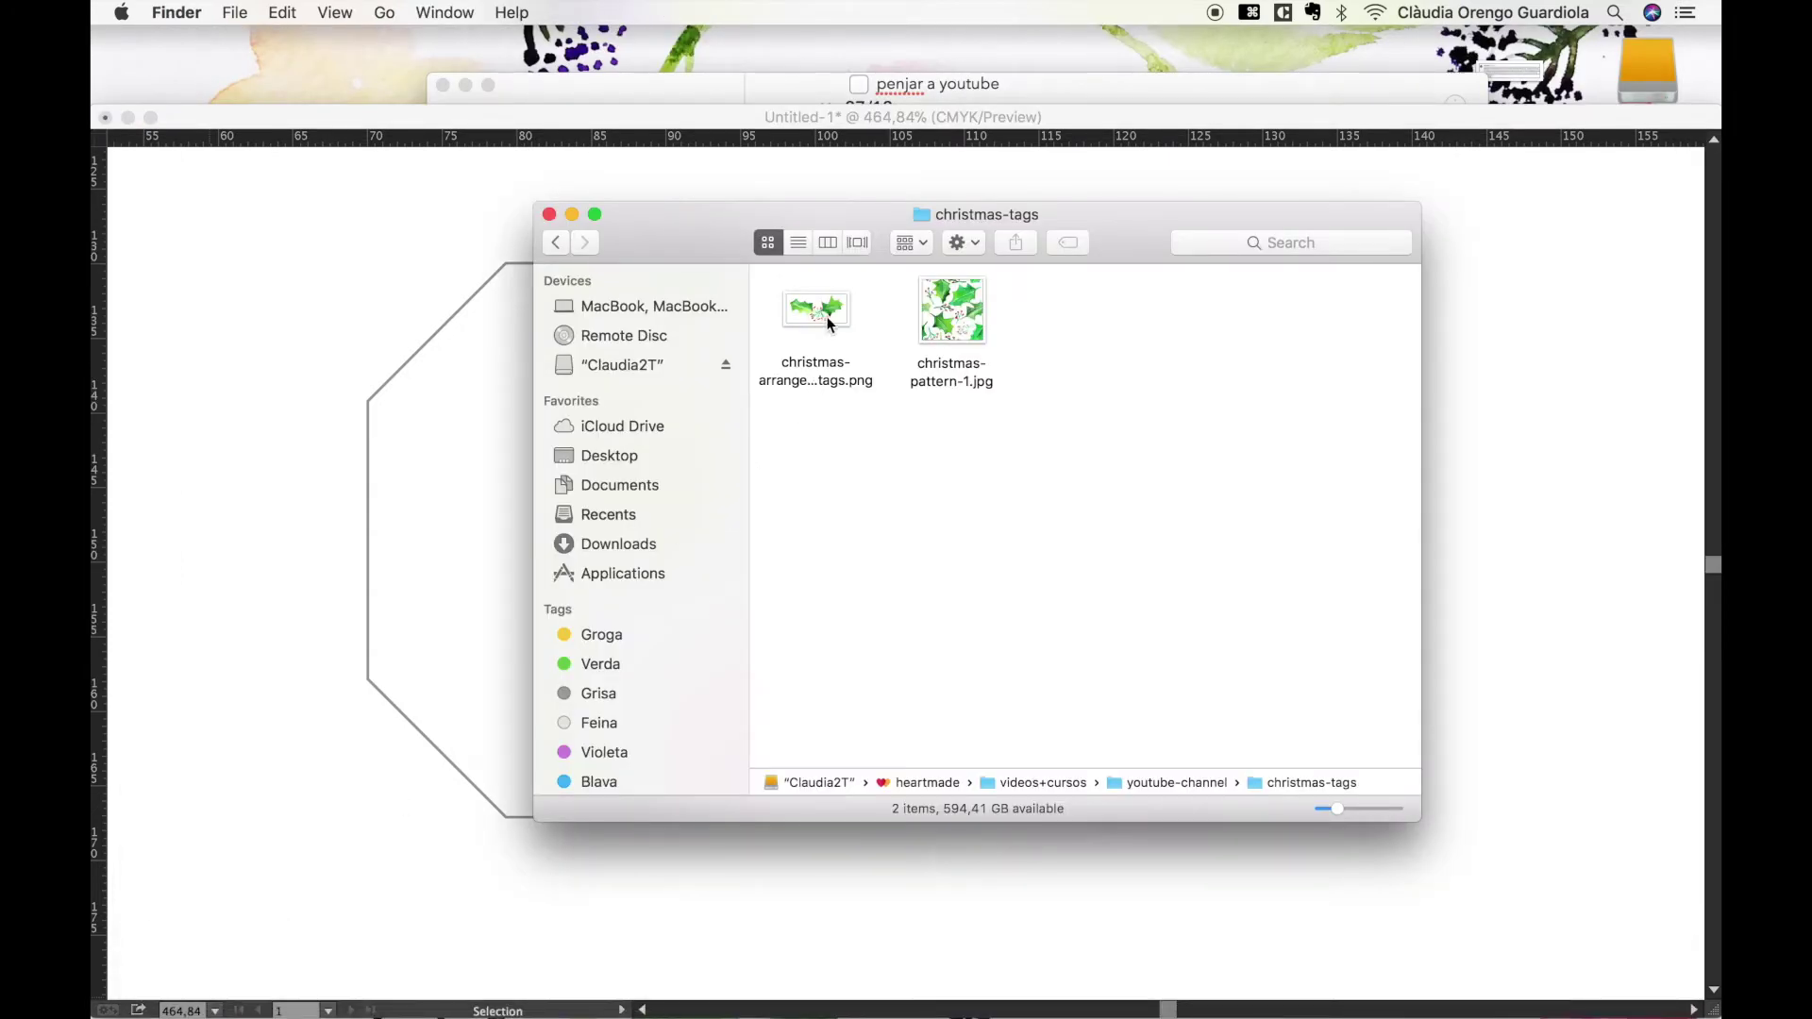
pyautogui.moveTo(833, 318); pyautogui.dragTo(454, 552)
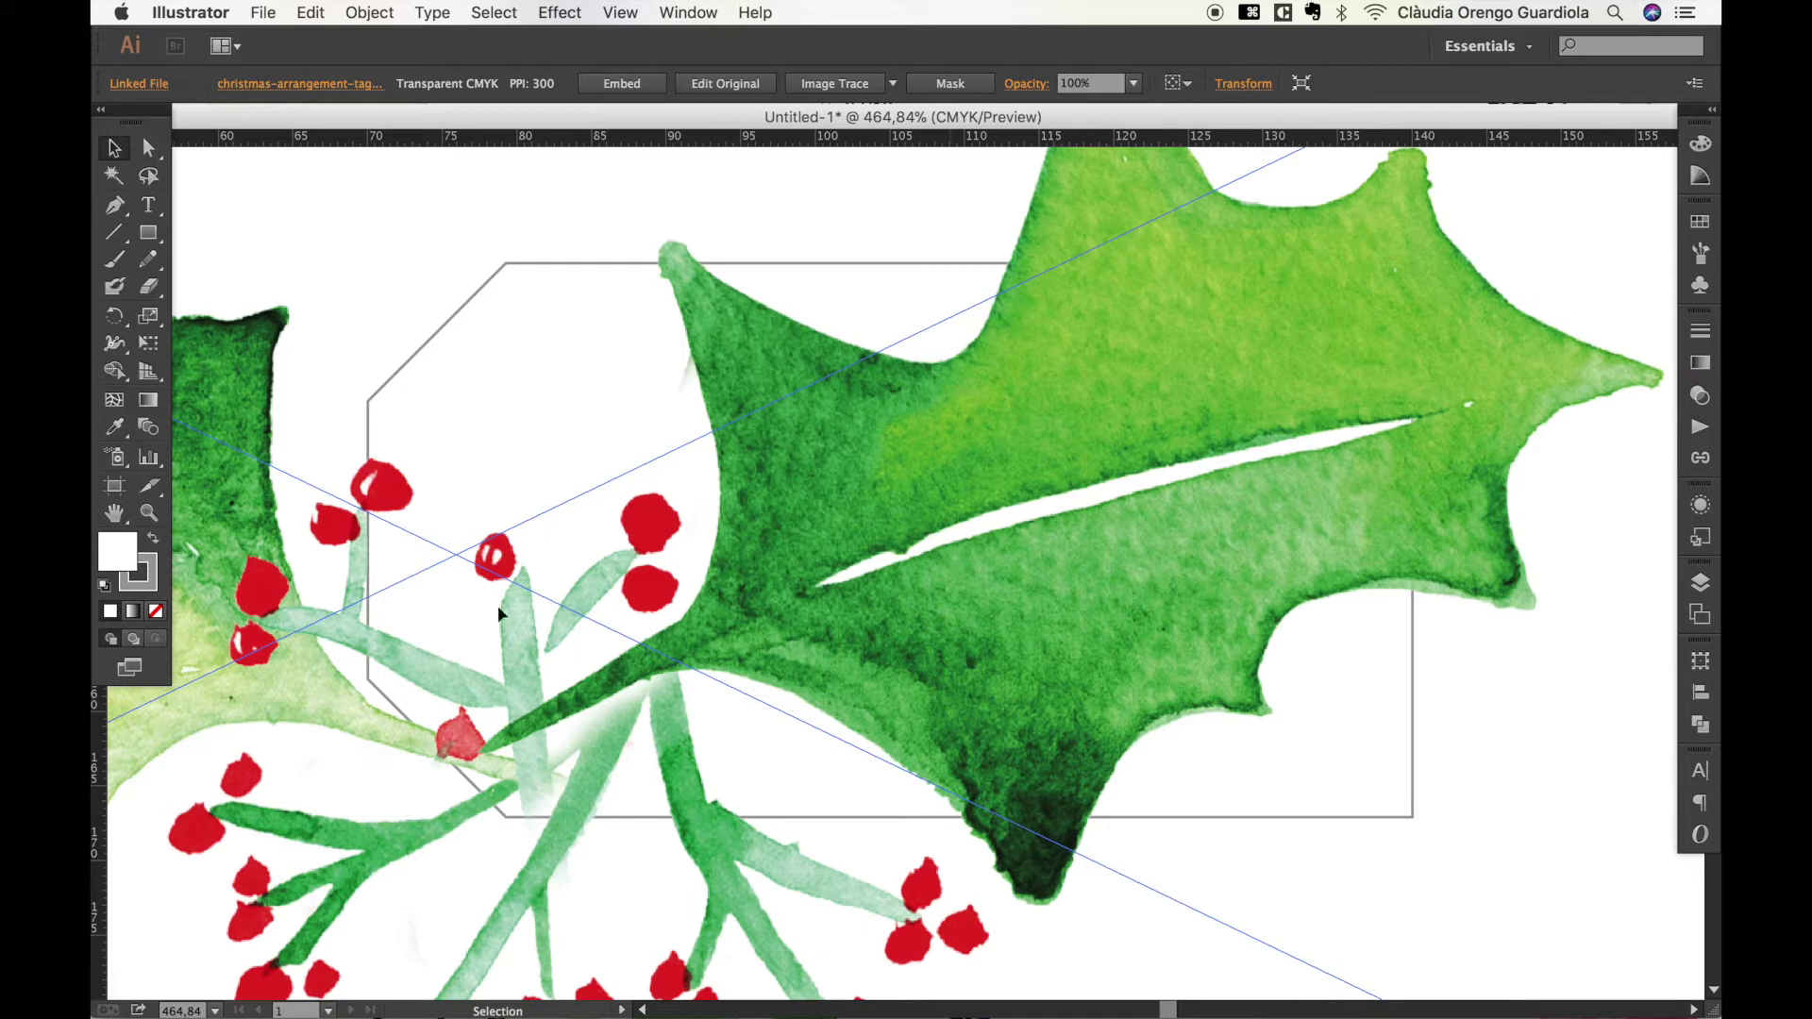
pyautogui.click(150, 516)
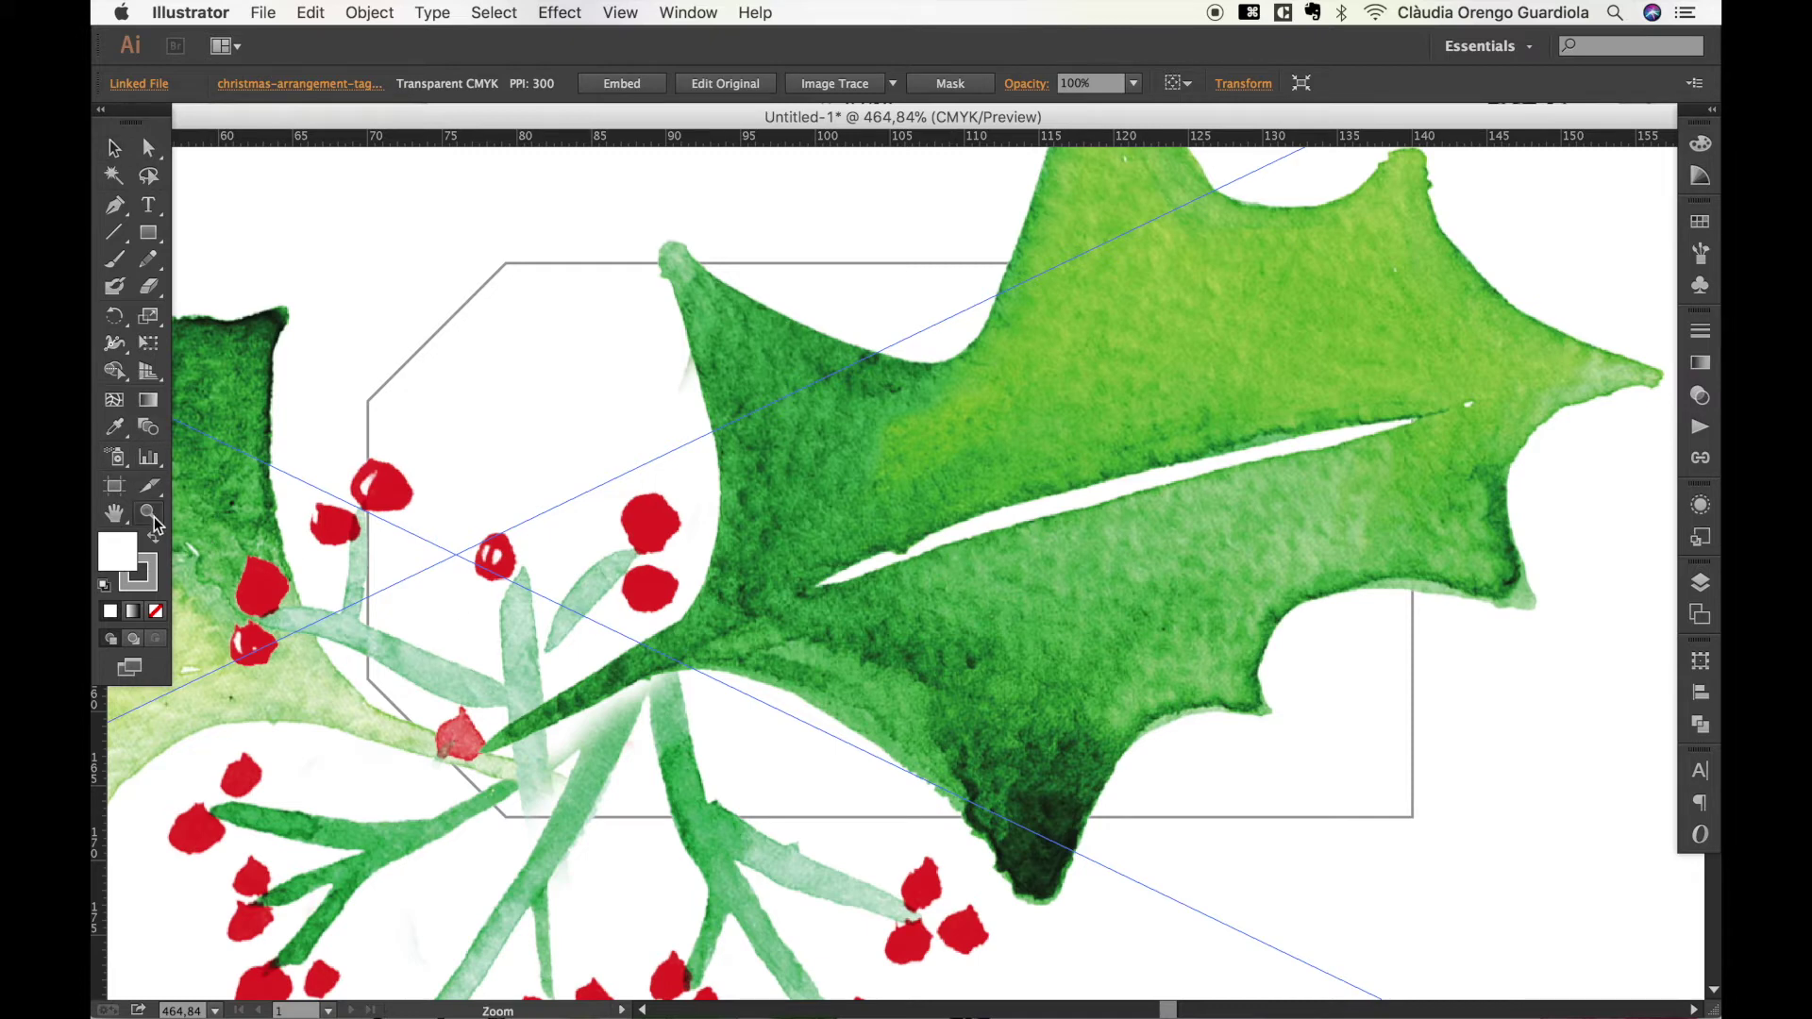
pyautogui.keyDown('alt'); pyautogui.click(585, 576); pyautogui.keyUp('alt')
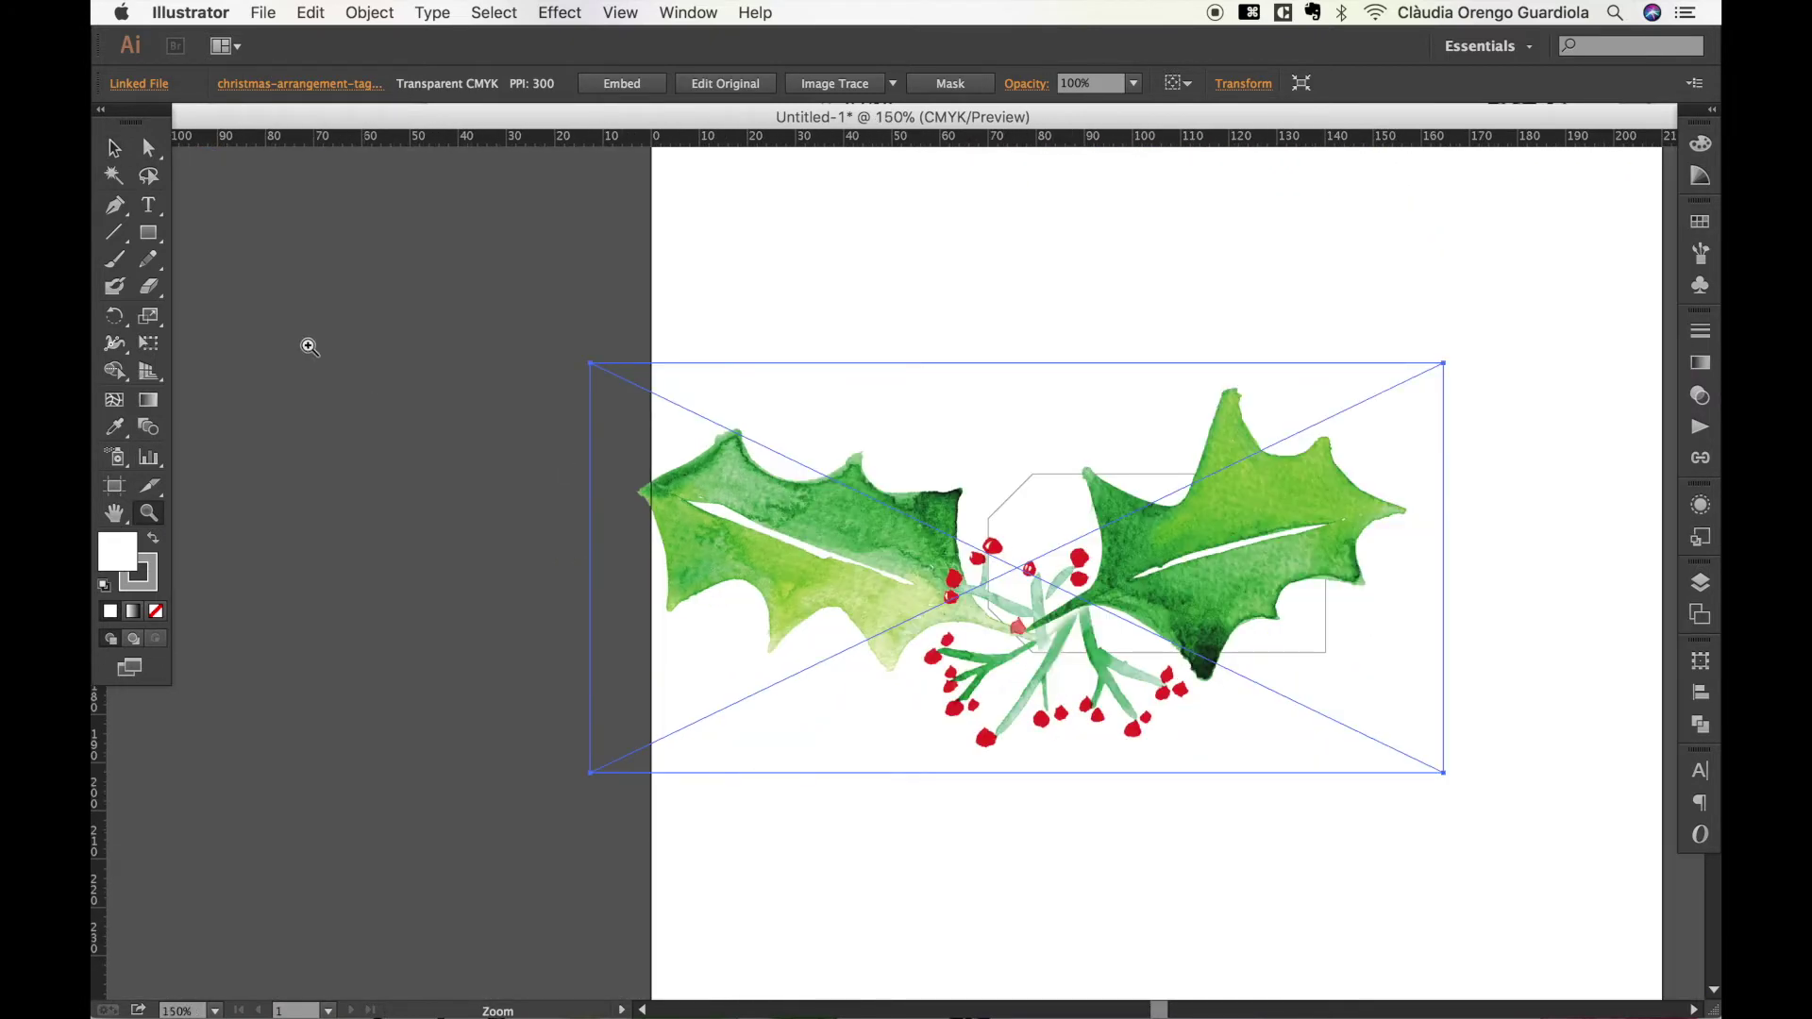
pyautogui.click(114, 148)
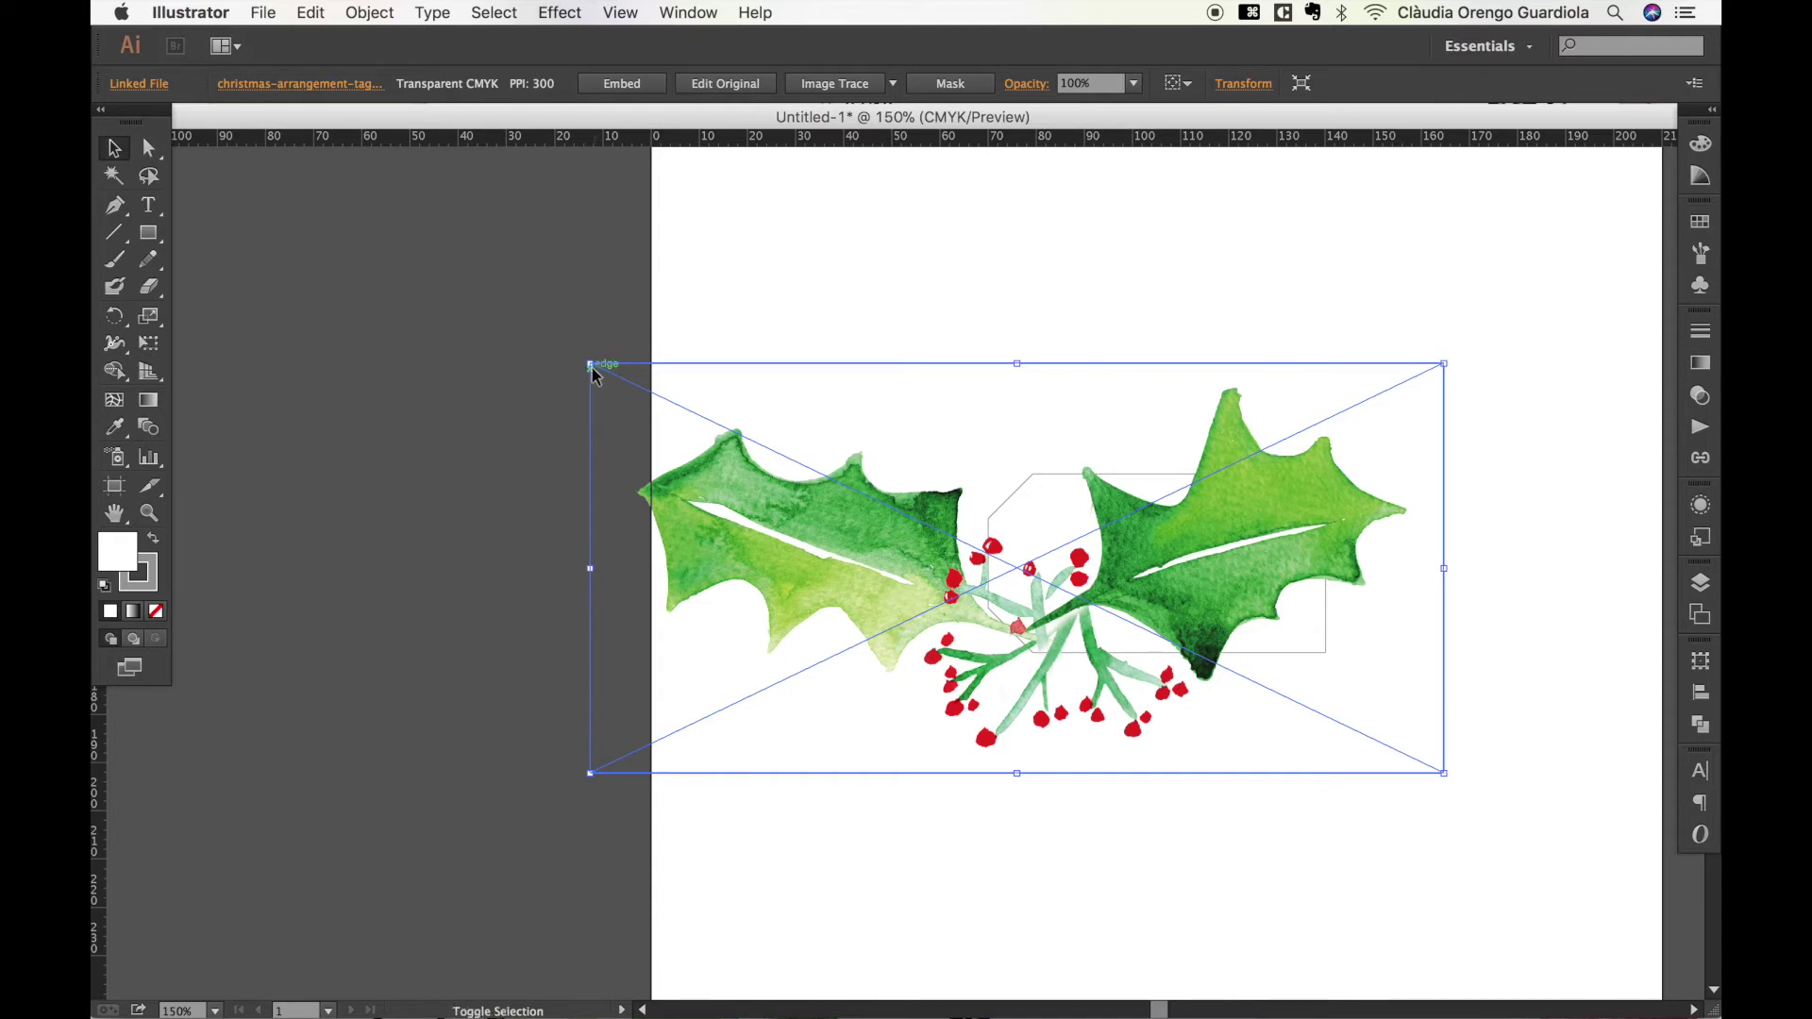
pyautogui.press('shift')
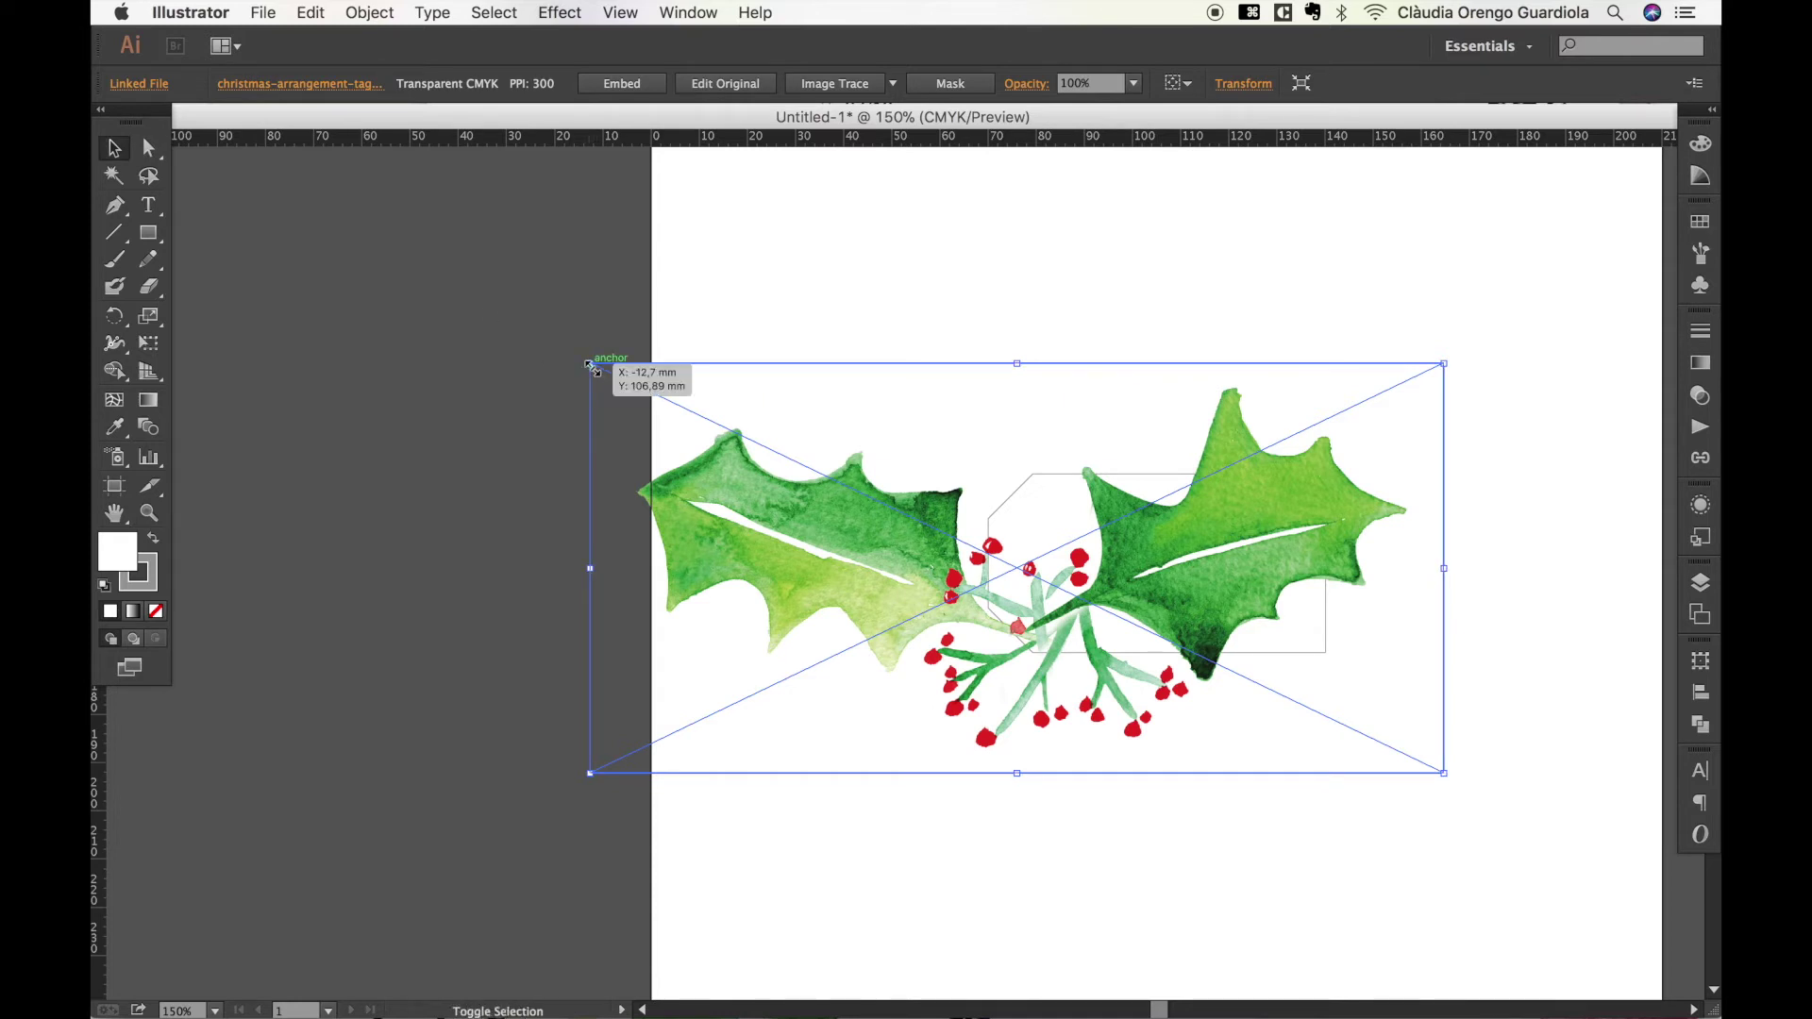
pyautogui.moveTo(590, 364); pyautogui.dragTo(1226, 635)
pyautogui.moveTo(1403, 720); pyautogui.dragTo(1237, 590)
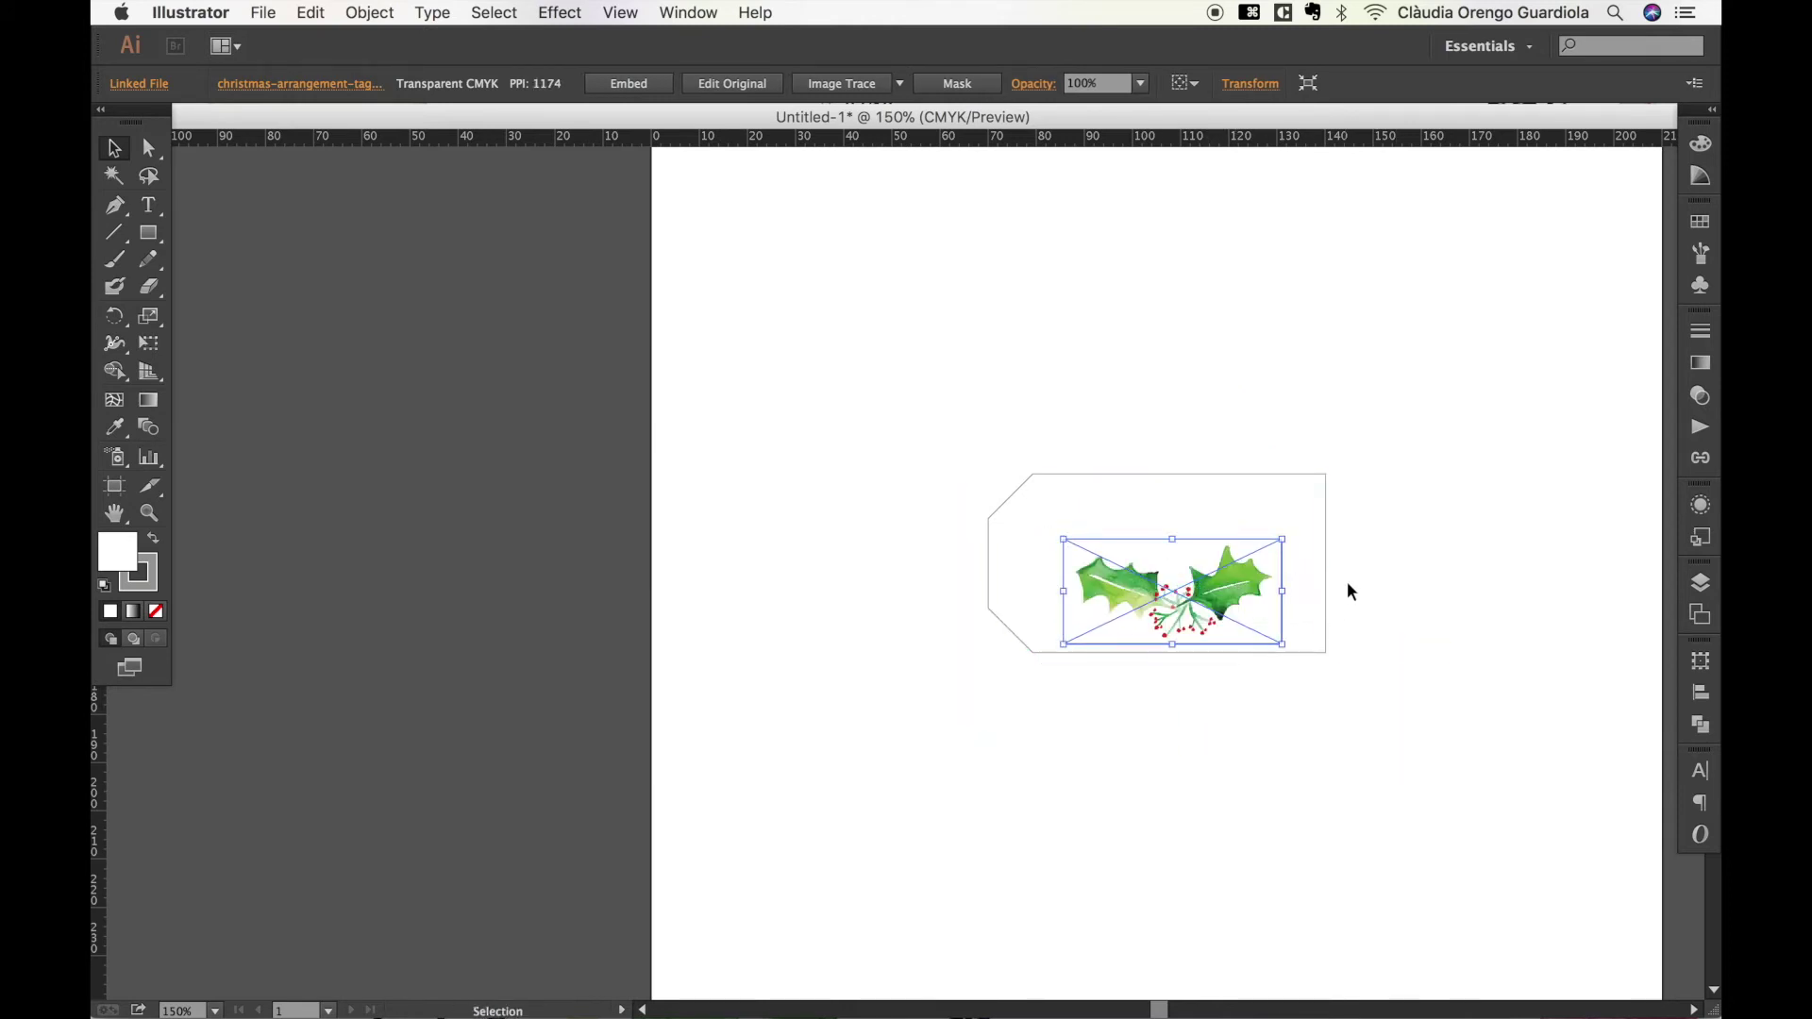
pyautogui.click(1355, 582)
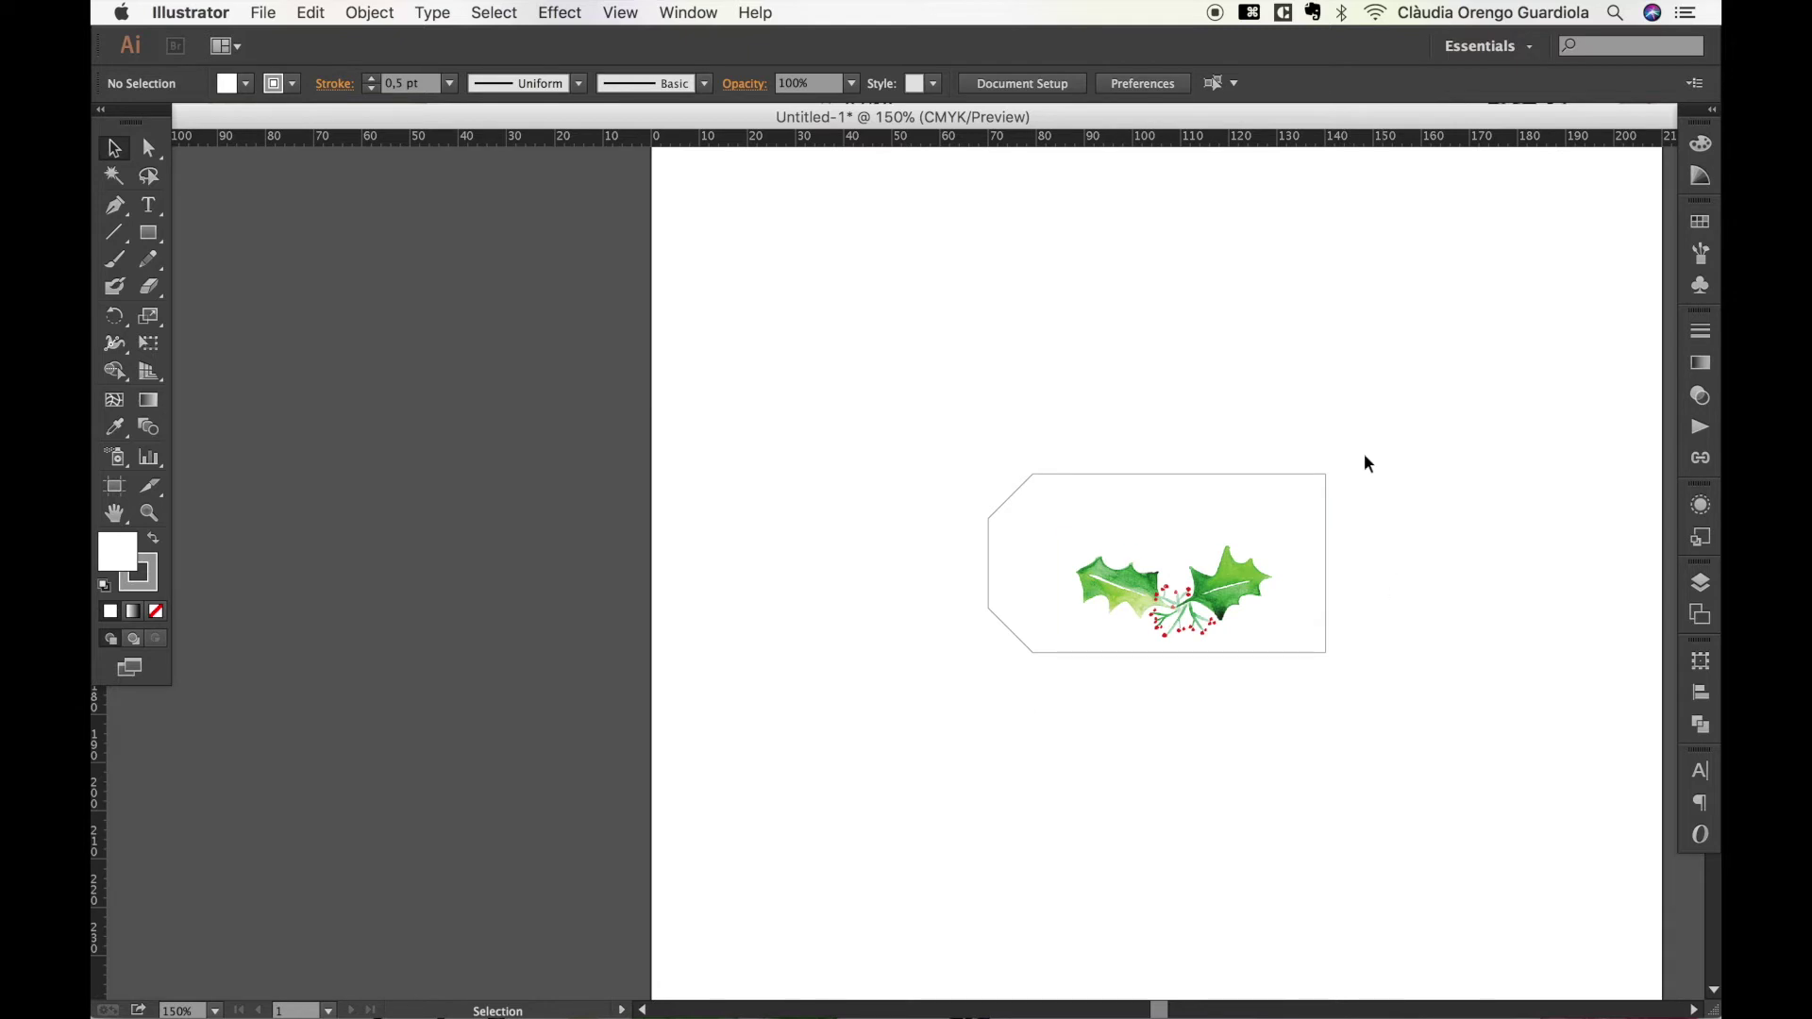
# Add a text frame across the tag's upper part above the holly, containing the text "thank you".
pyautogui.press('super+space')
pyautogui.moveTo(967, 429); pyautogui.dragTo(1433, 688)
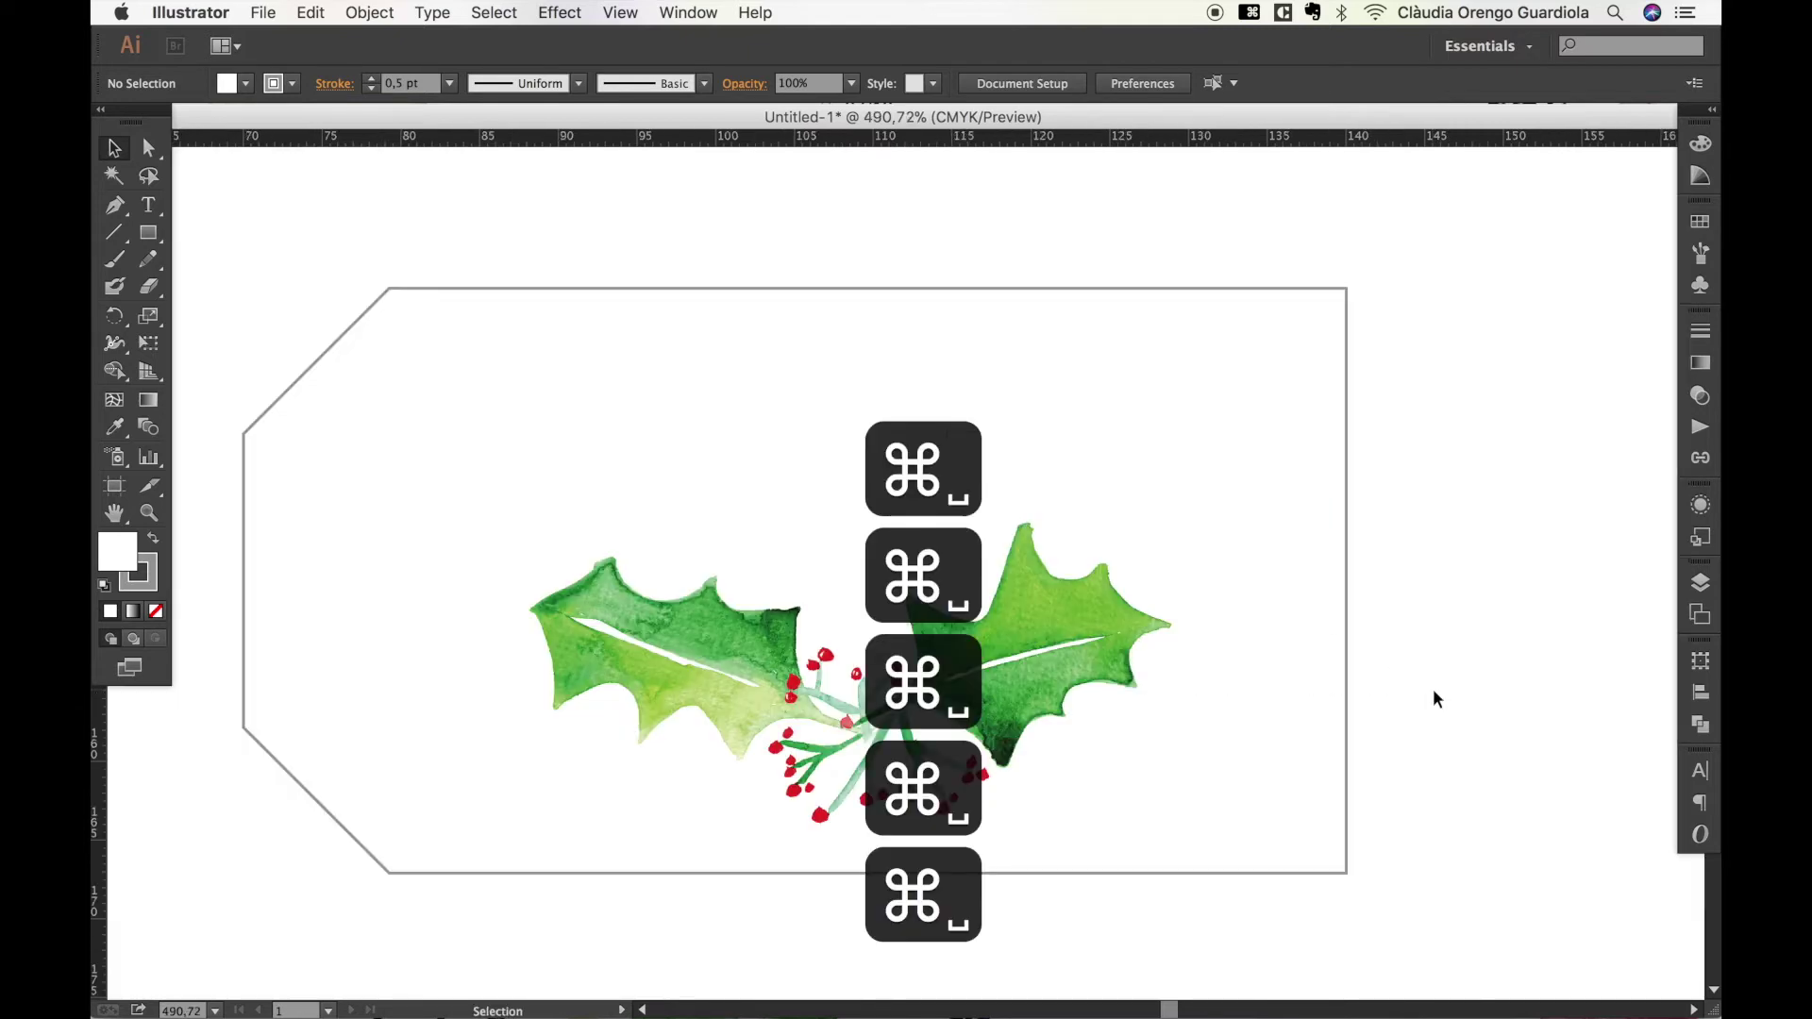
pyautogui.hscroll(-5, 591, 607)
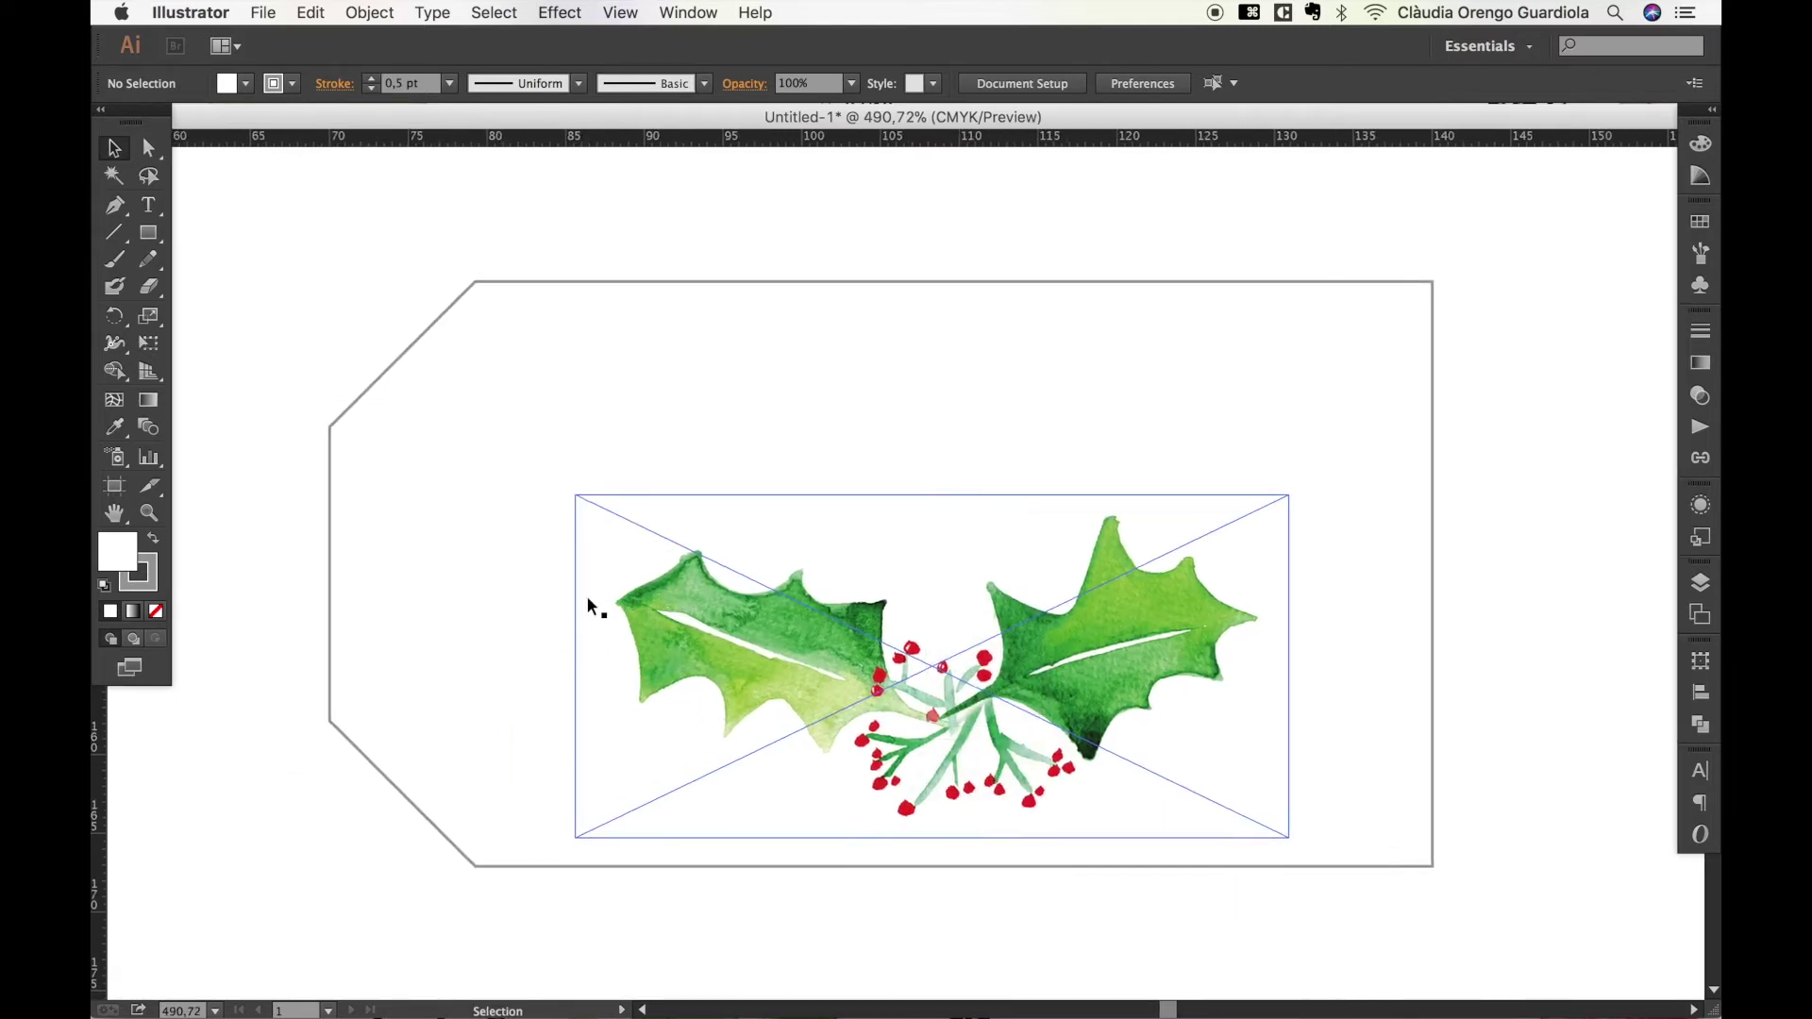
pyautogui.press('t')
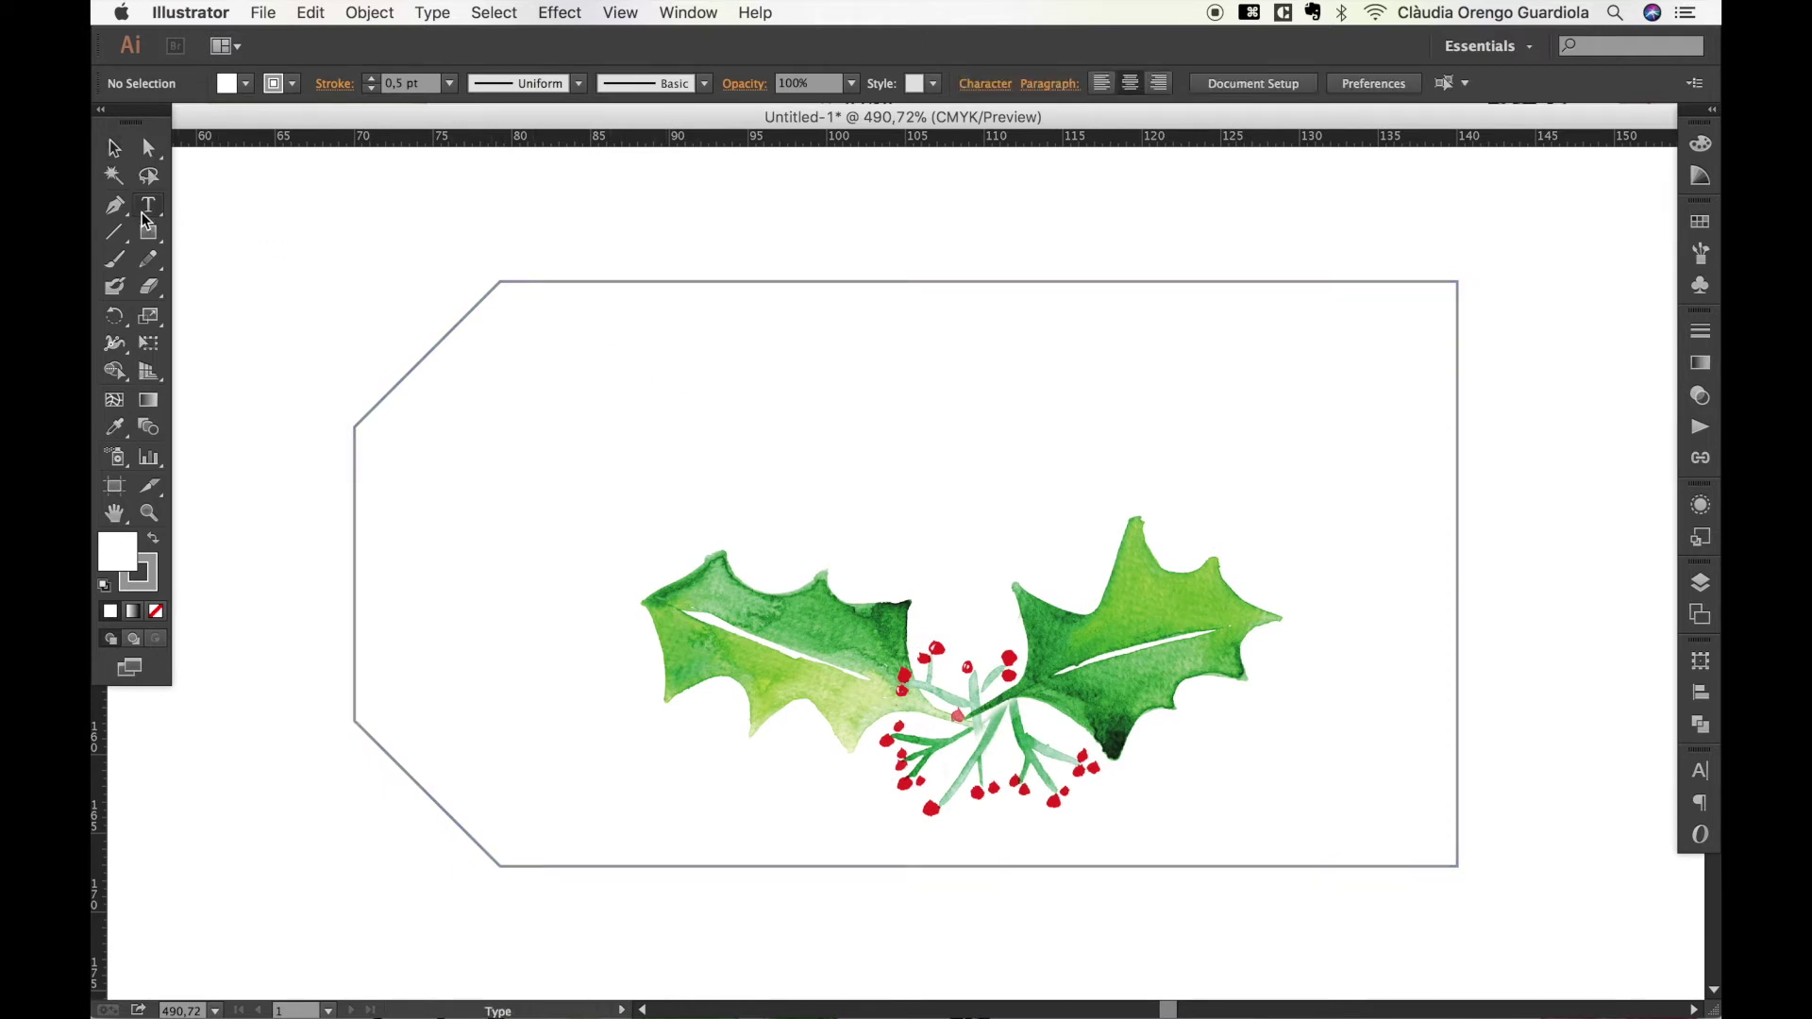
pyautogui.moveTo(585, 351); pyautogui.dragTo(1307, 590)
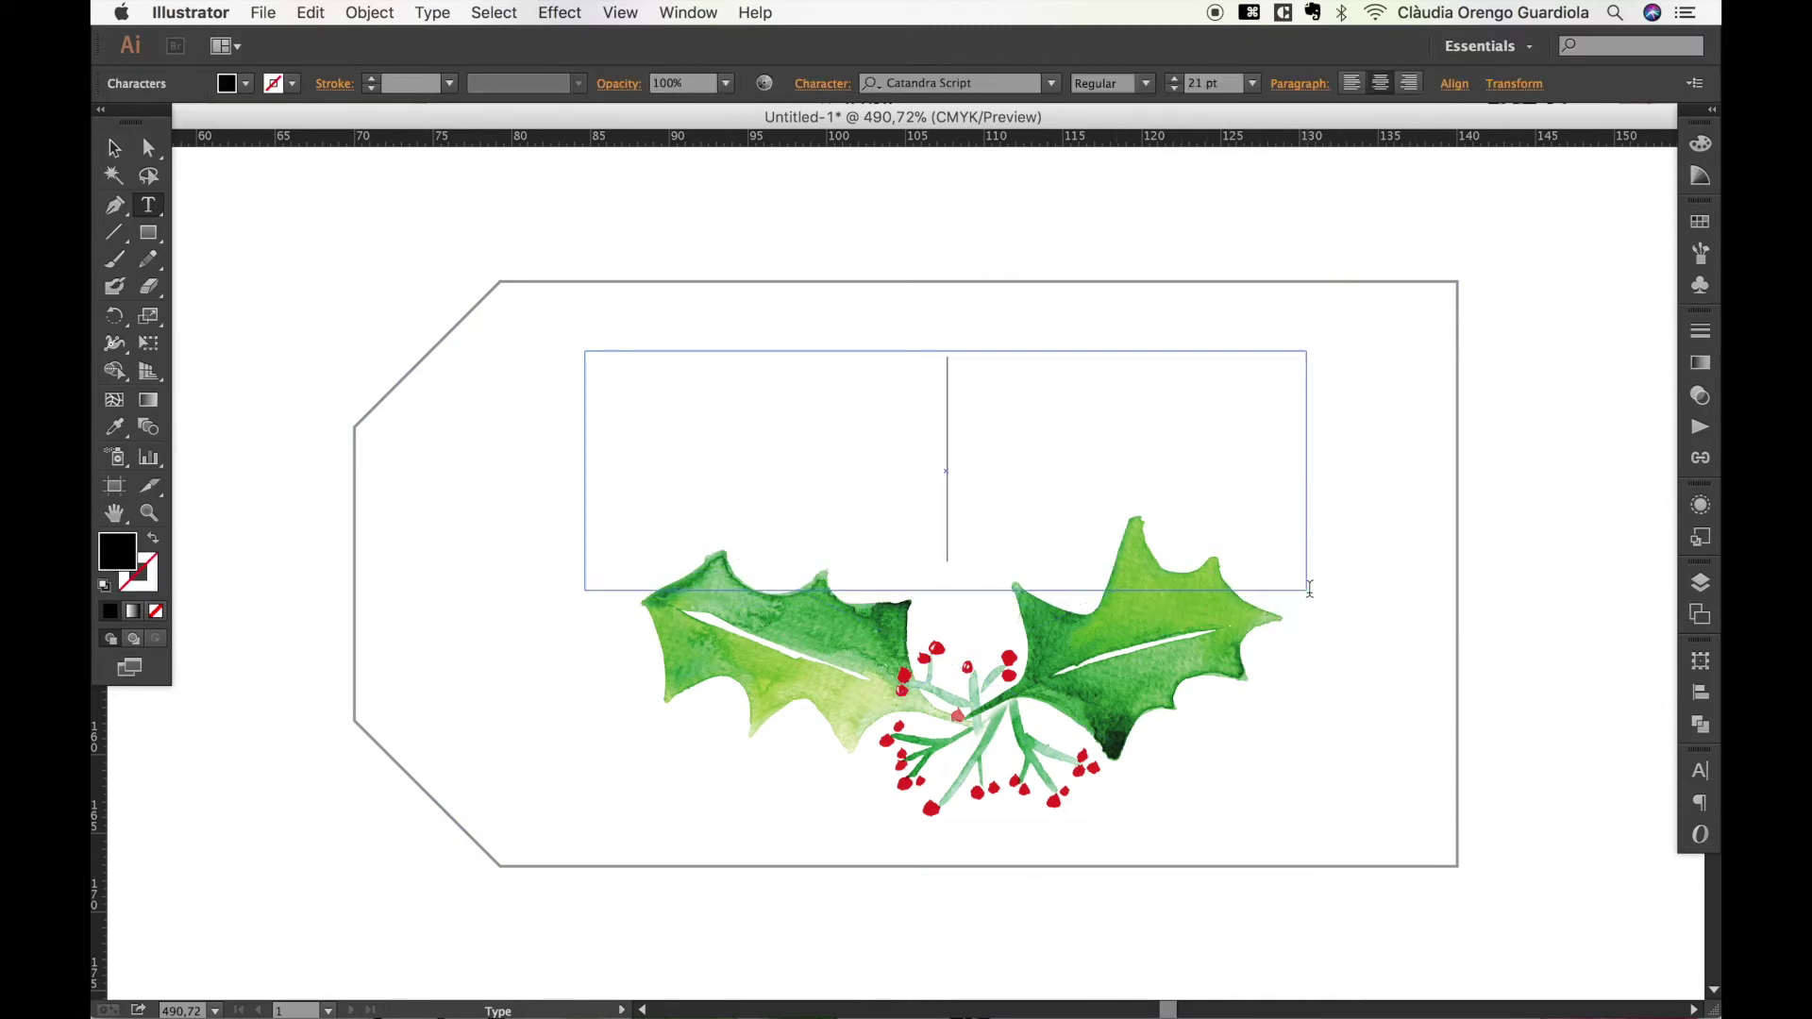
pyautogui.write('thank you')
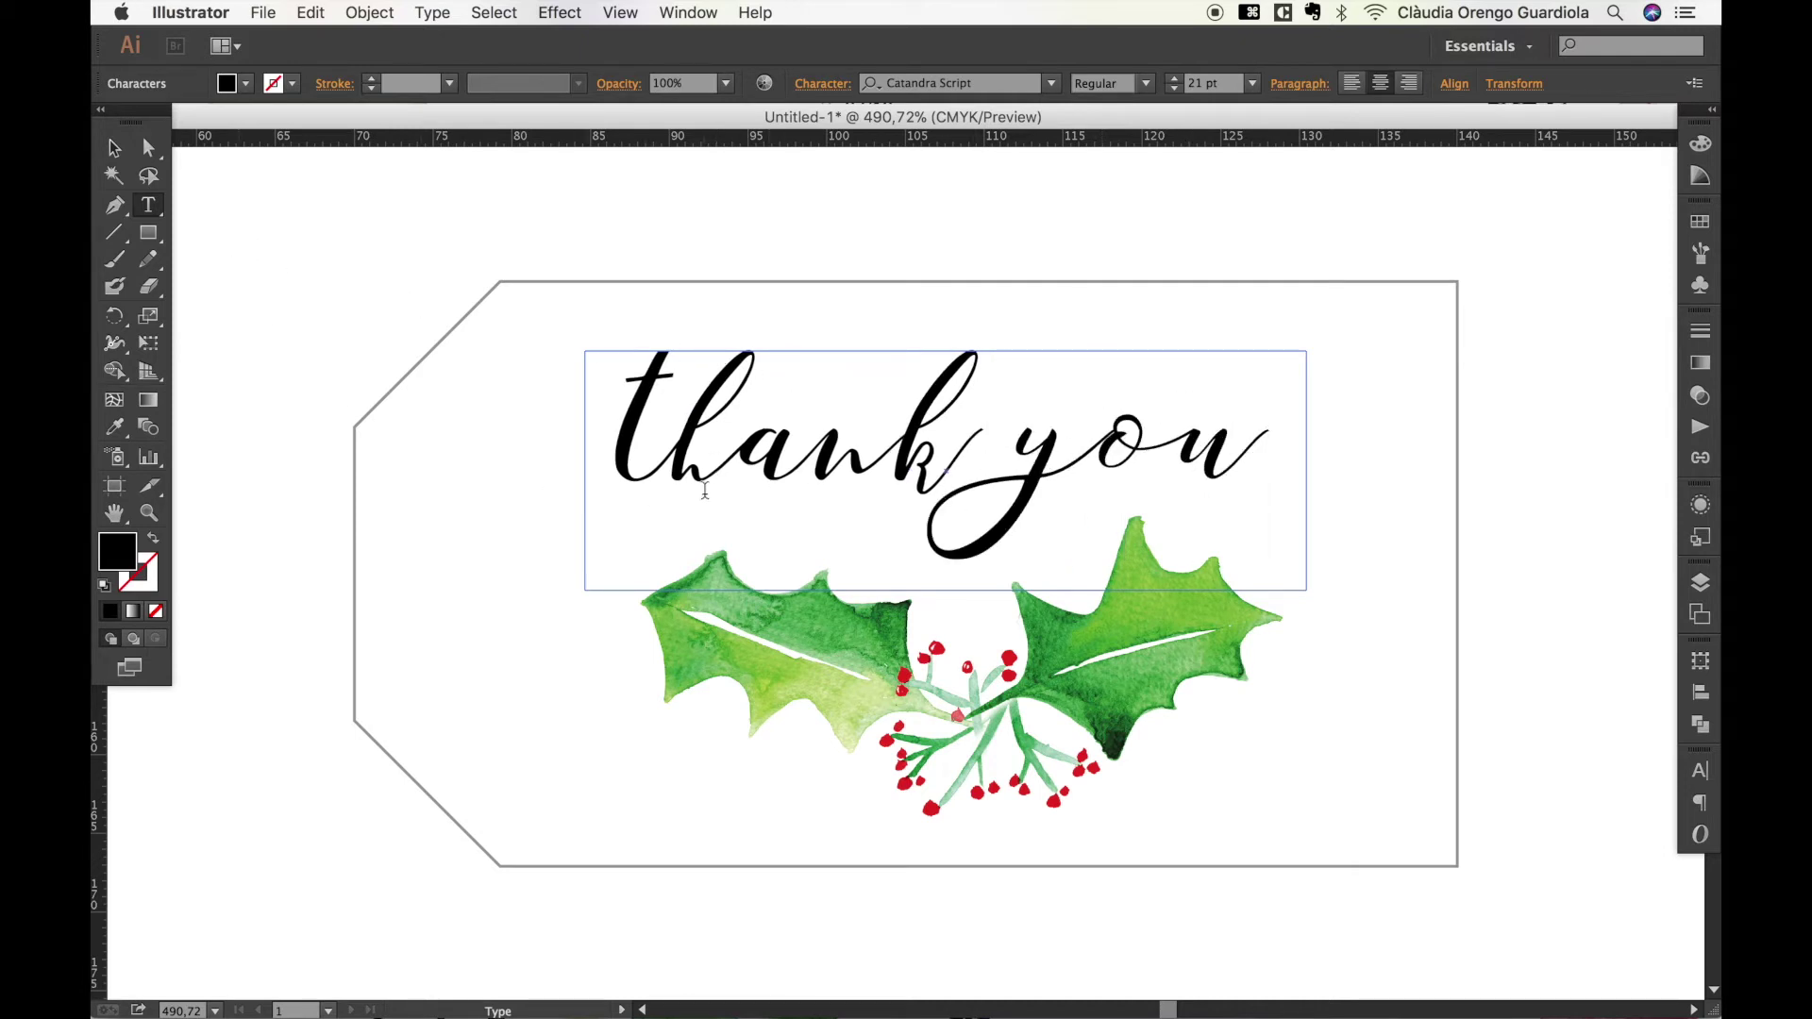
# Change the fill colour of the "thank you" text to red.
pyautogui.press('super+a')
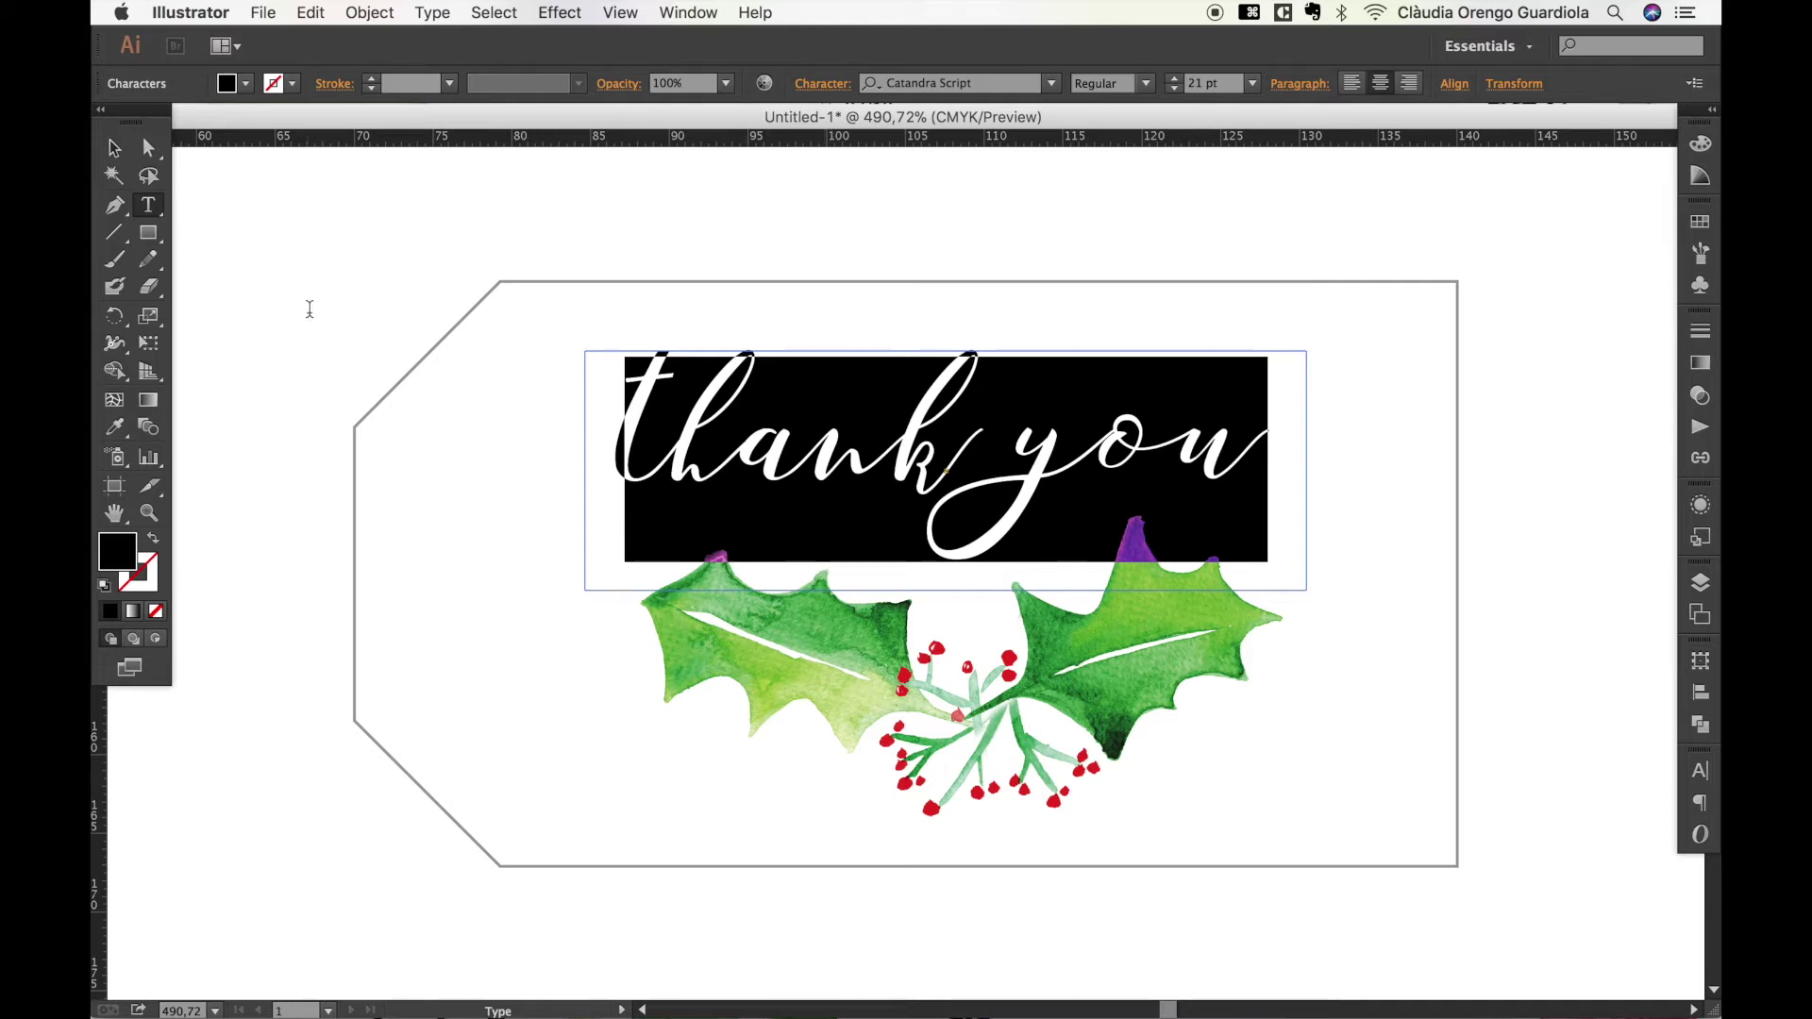
pyautogui.doubleClick(113, 176)
pyautogui.click(114, 148)
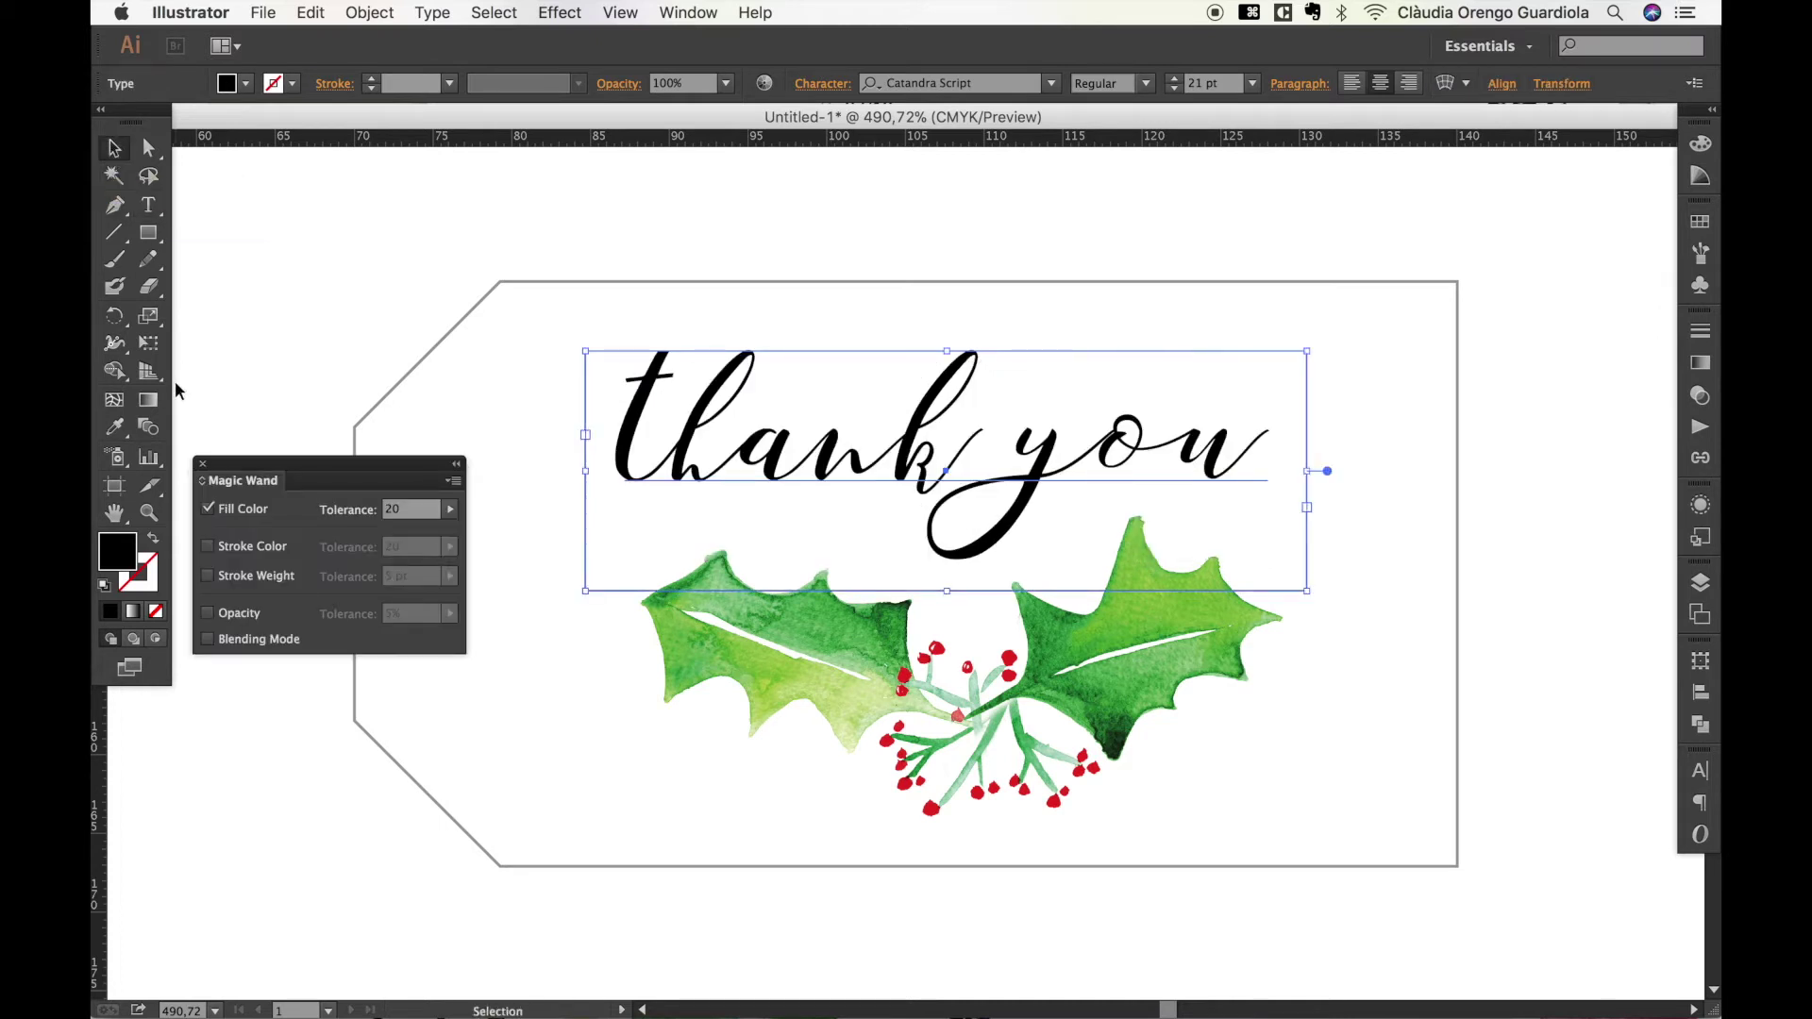
pyautogui.click(202, 465)
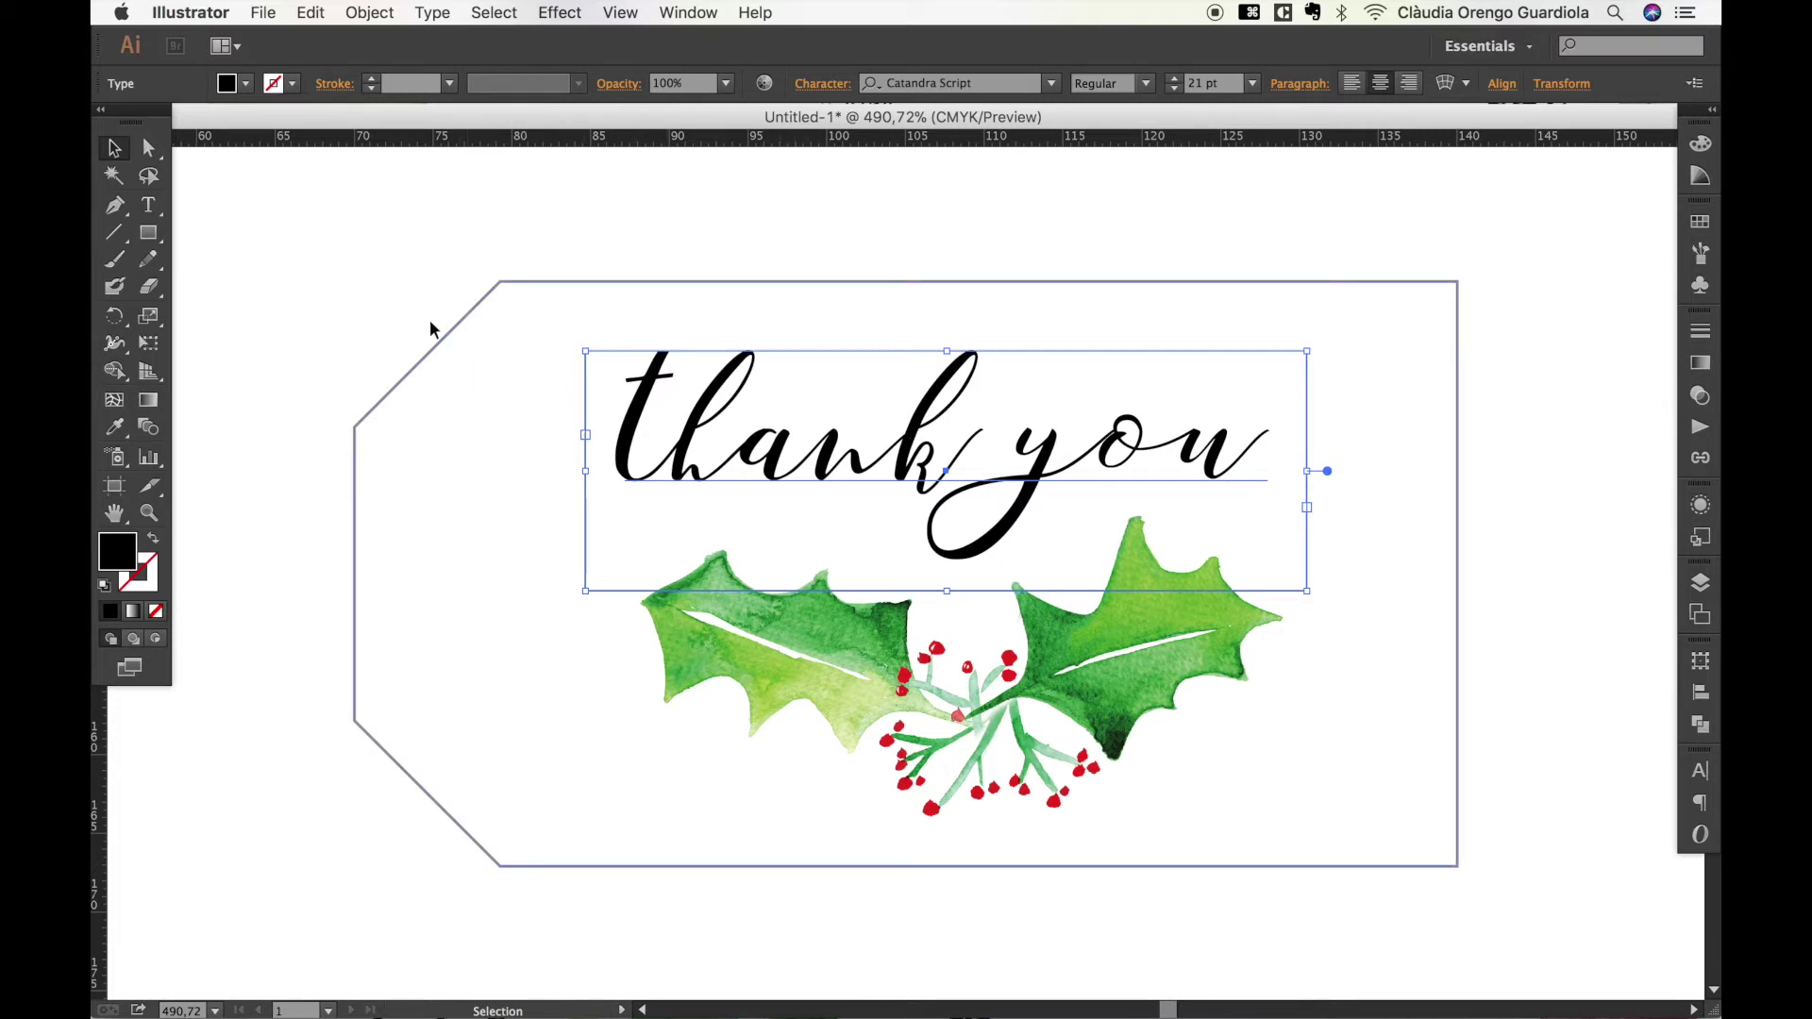
pyautogui.click(247, 86)
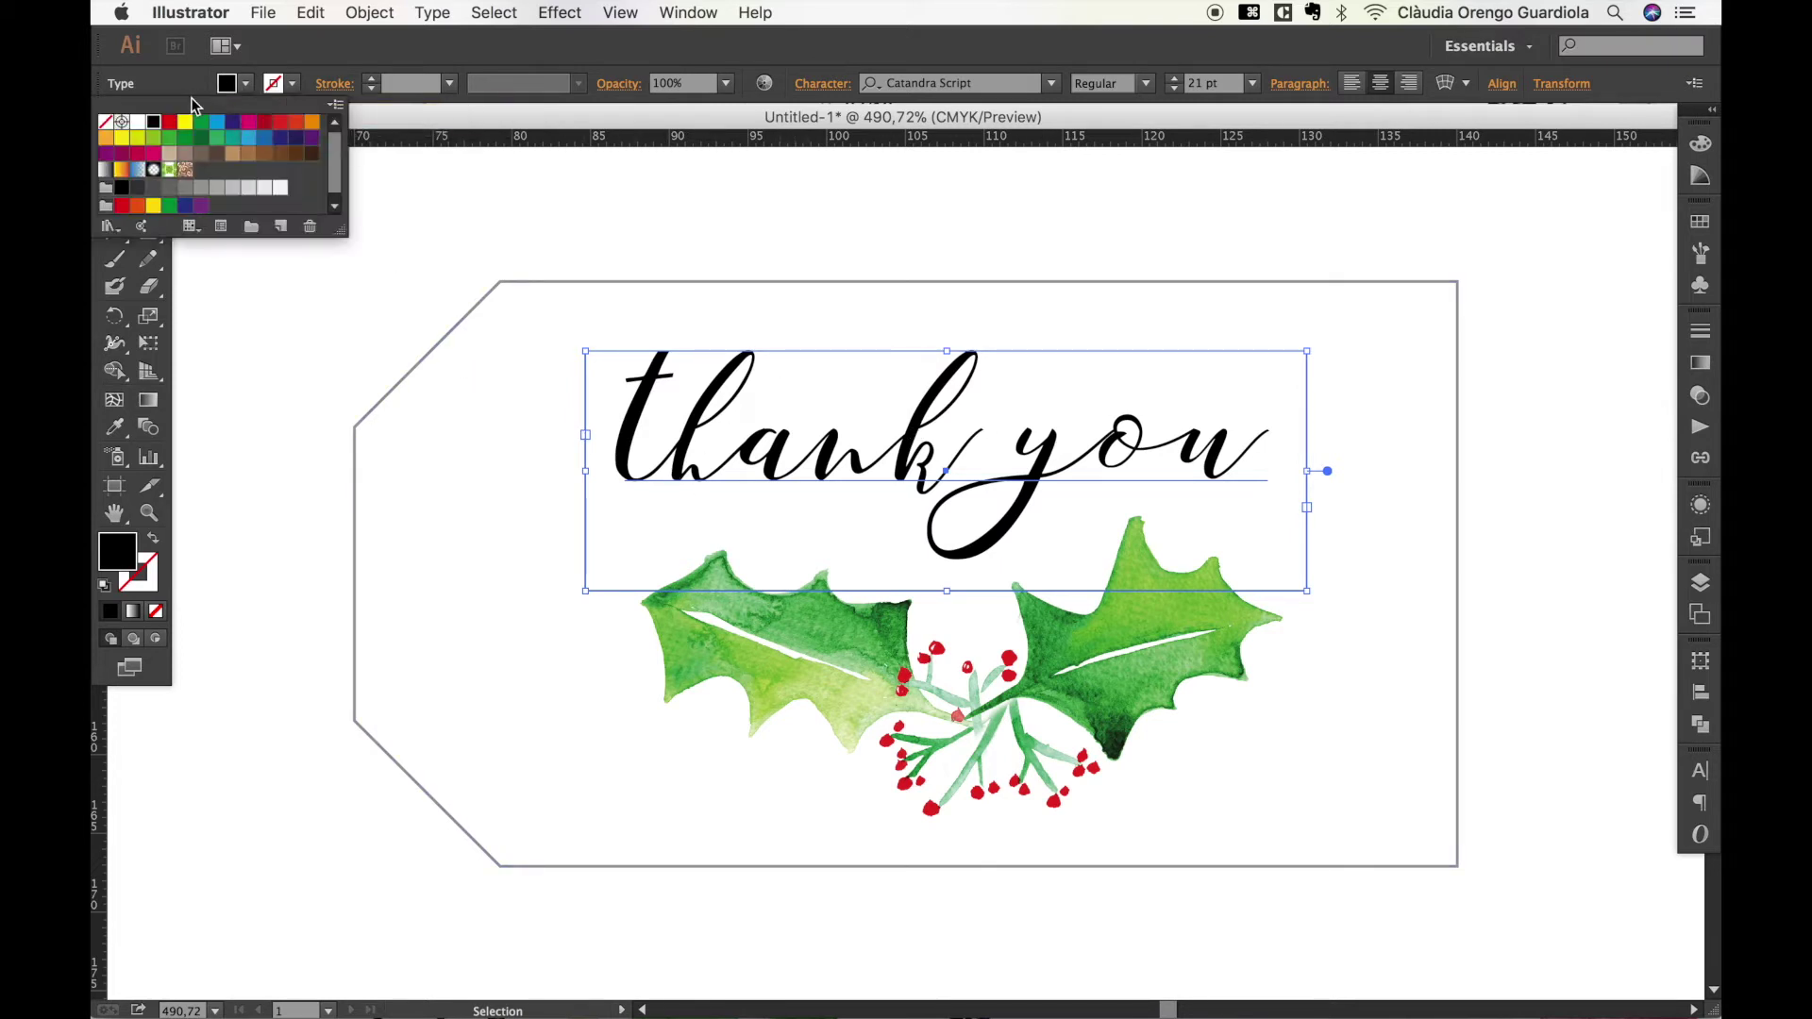
pyautogui.click(170, 123)
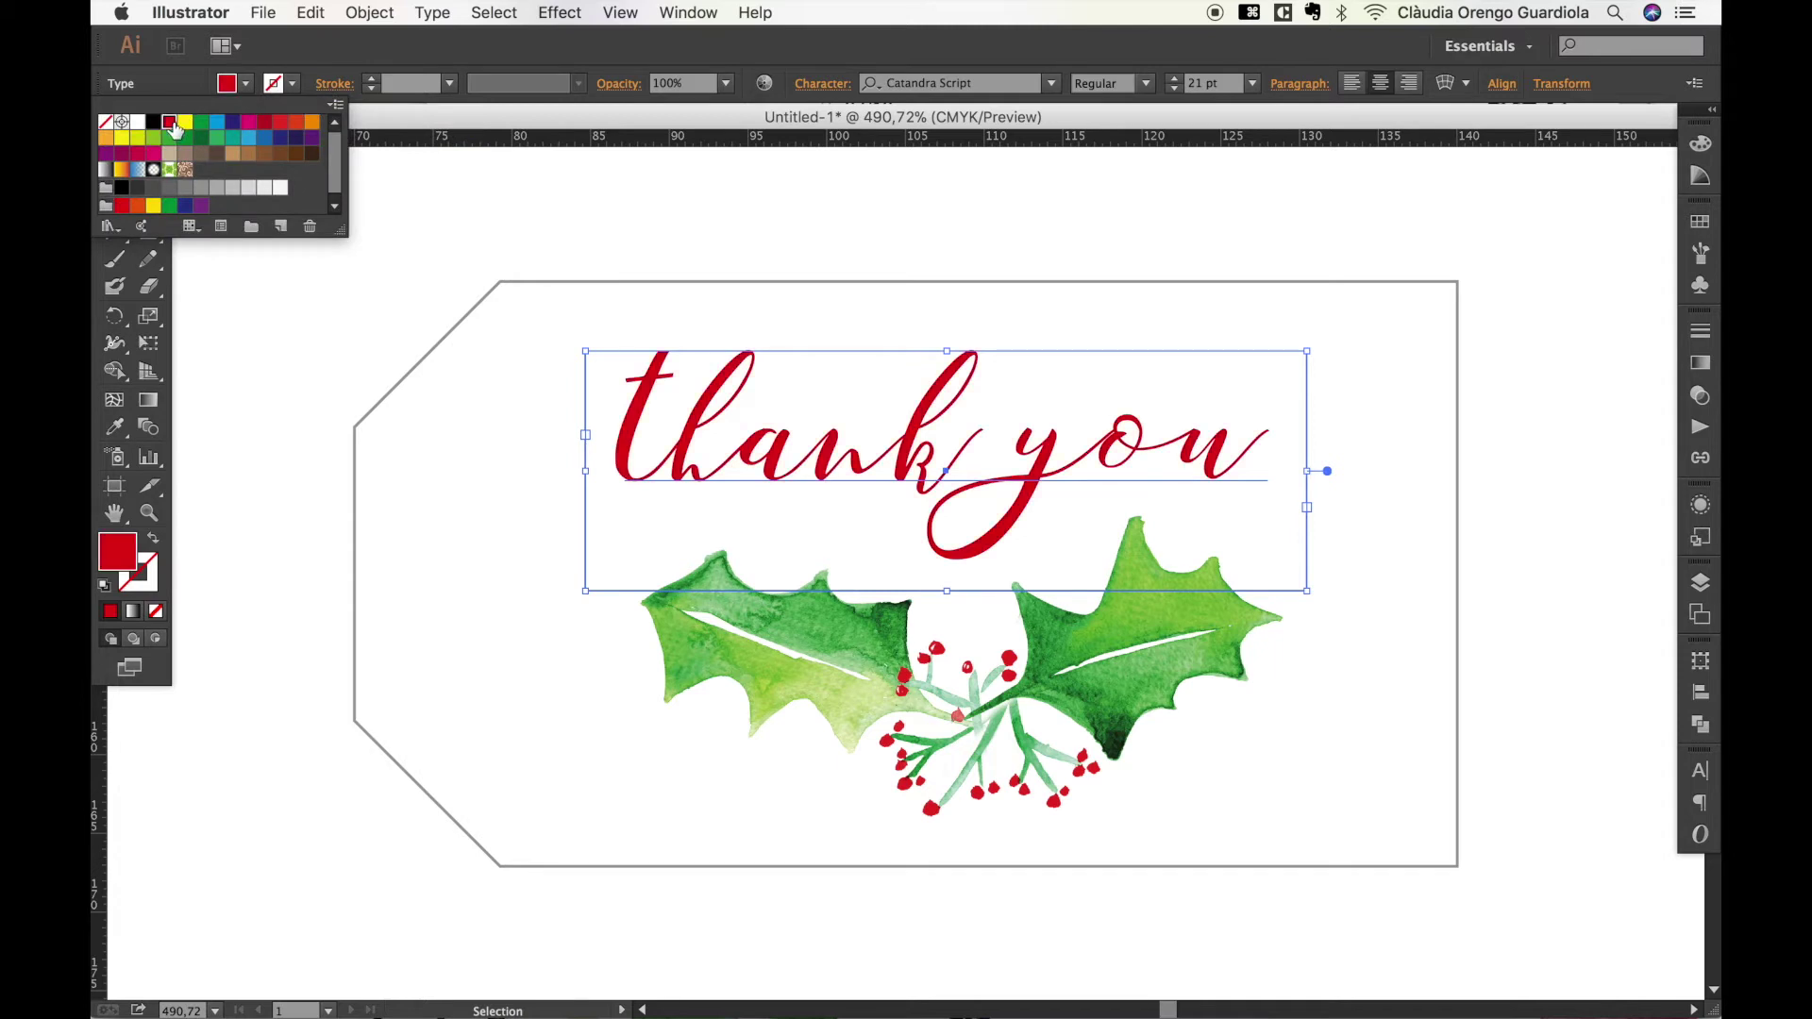
pyautogui.click(1571, 302)
# Lower the "thank you" text slightly towards the holly, and shift text and holly together up about 1 mm.
pyautogui.moveTo(1216, 462); pyautogui.dragTo(1216, 473)
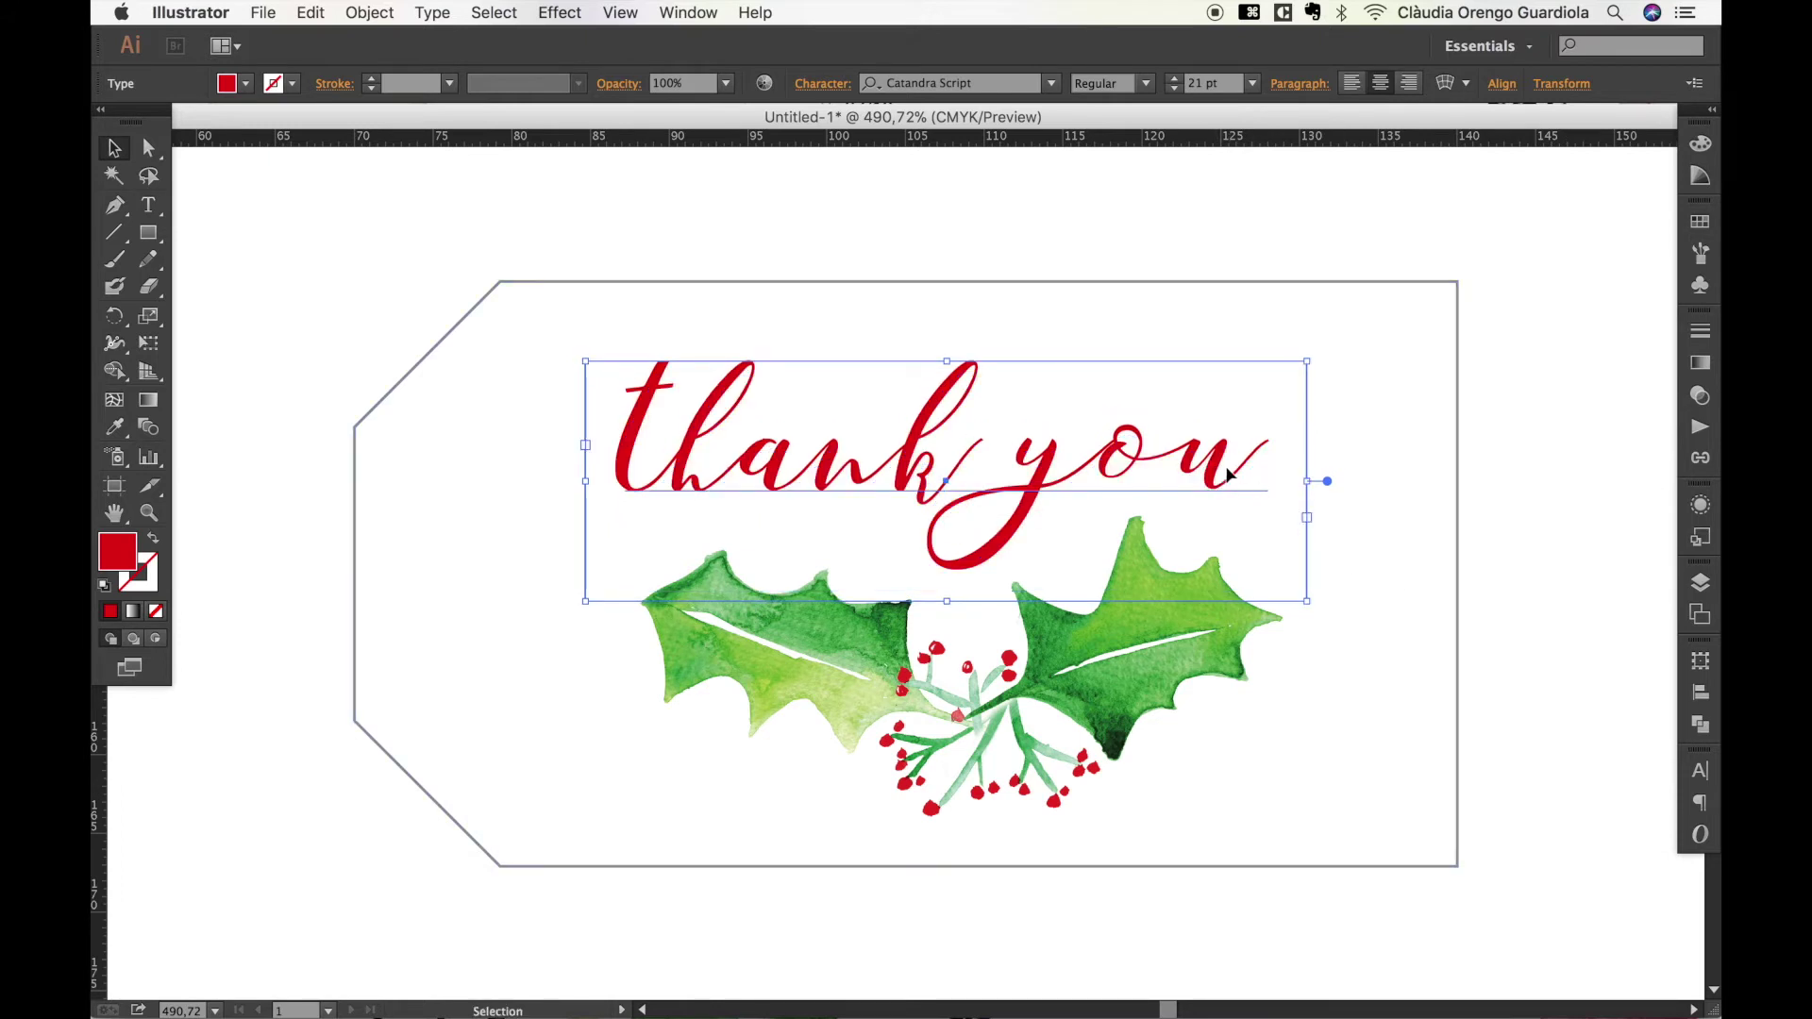
pyautogui.click(1482, 442)
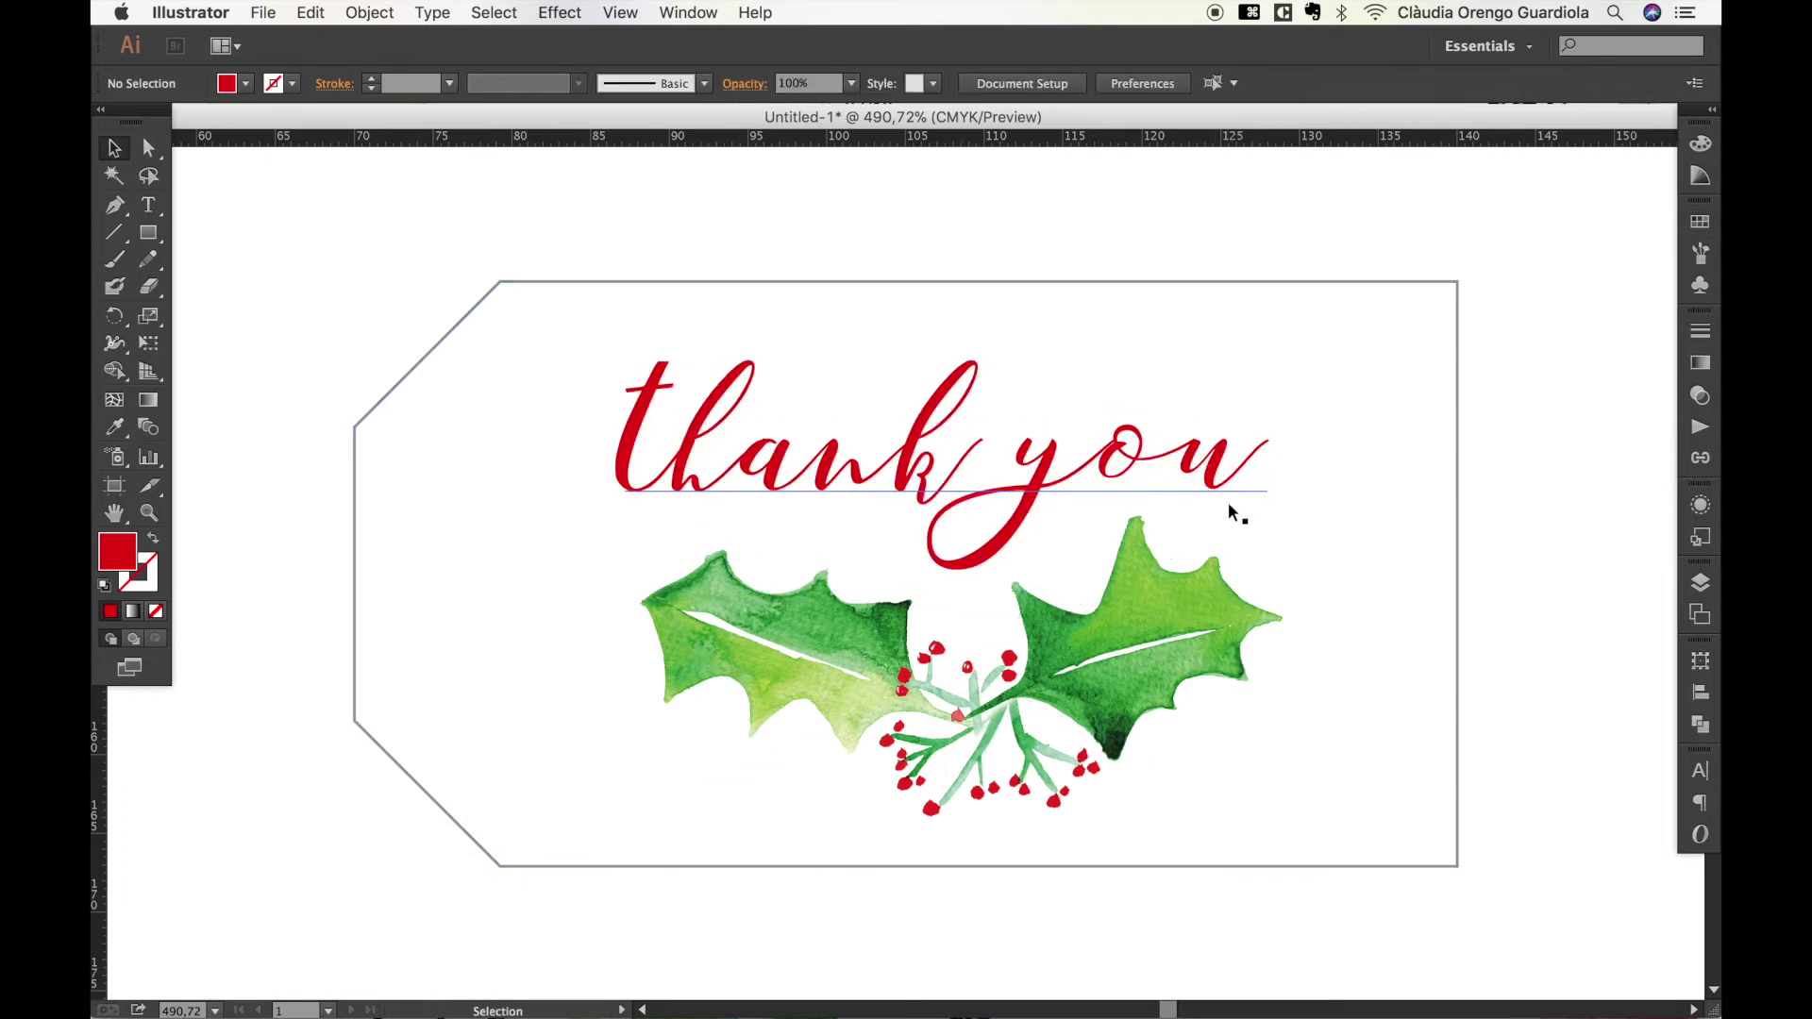
pyautogui.moveTo(1217, 480); pyautogui.dragTo(1224, 494)
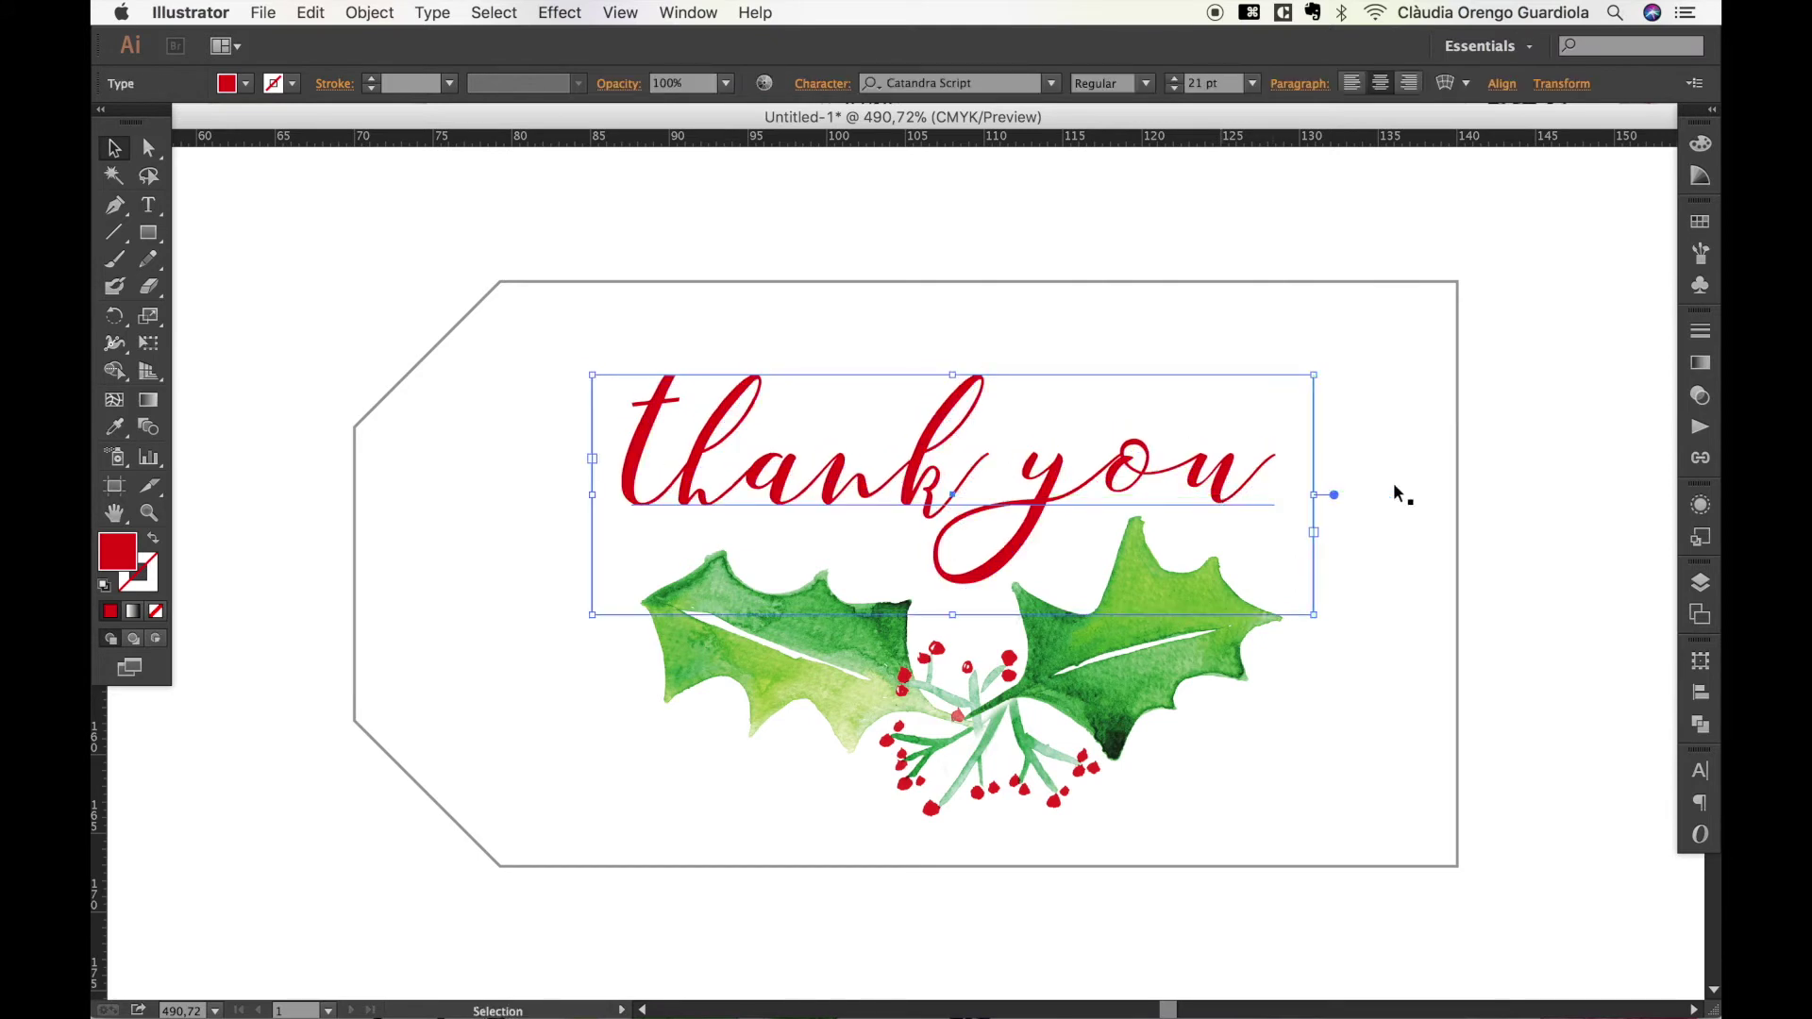
pyautogui.click(1484, 495)
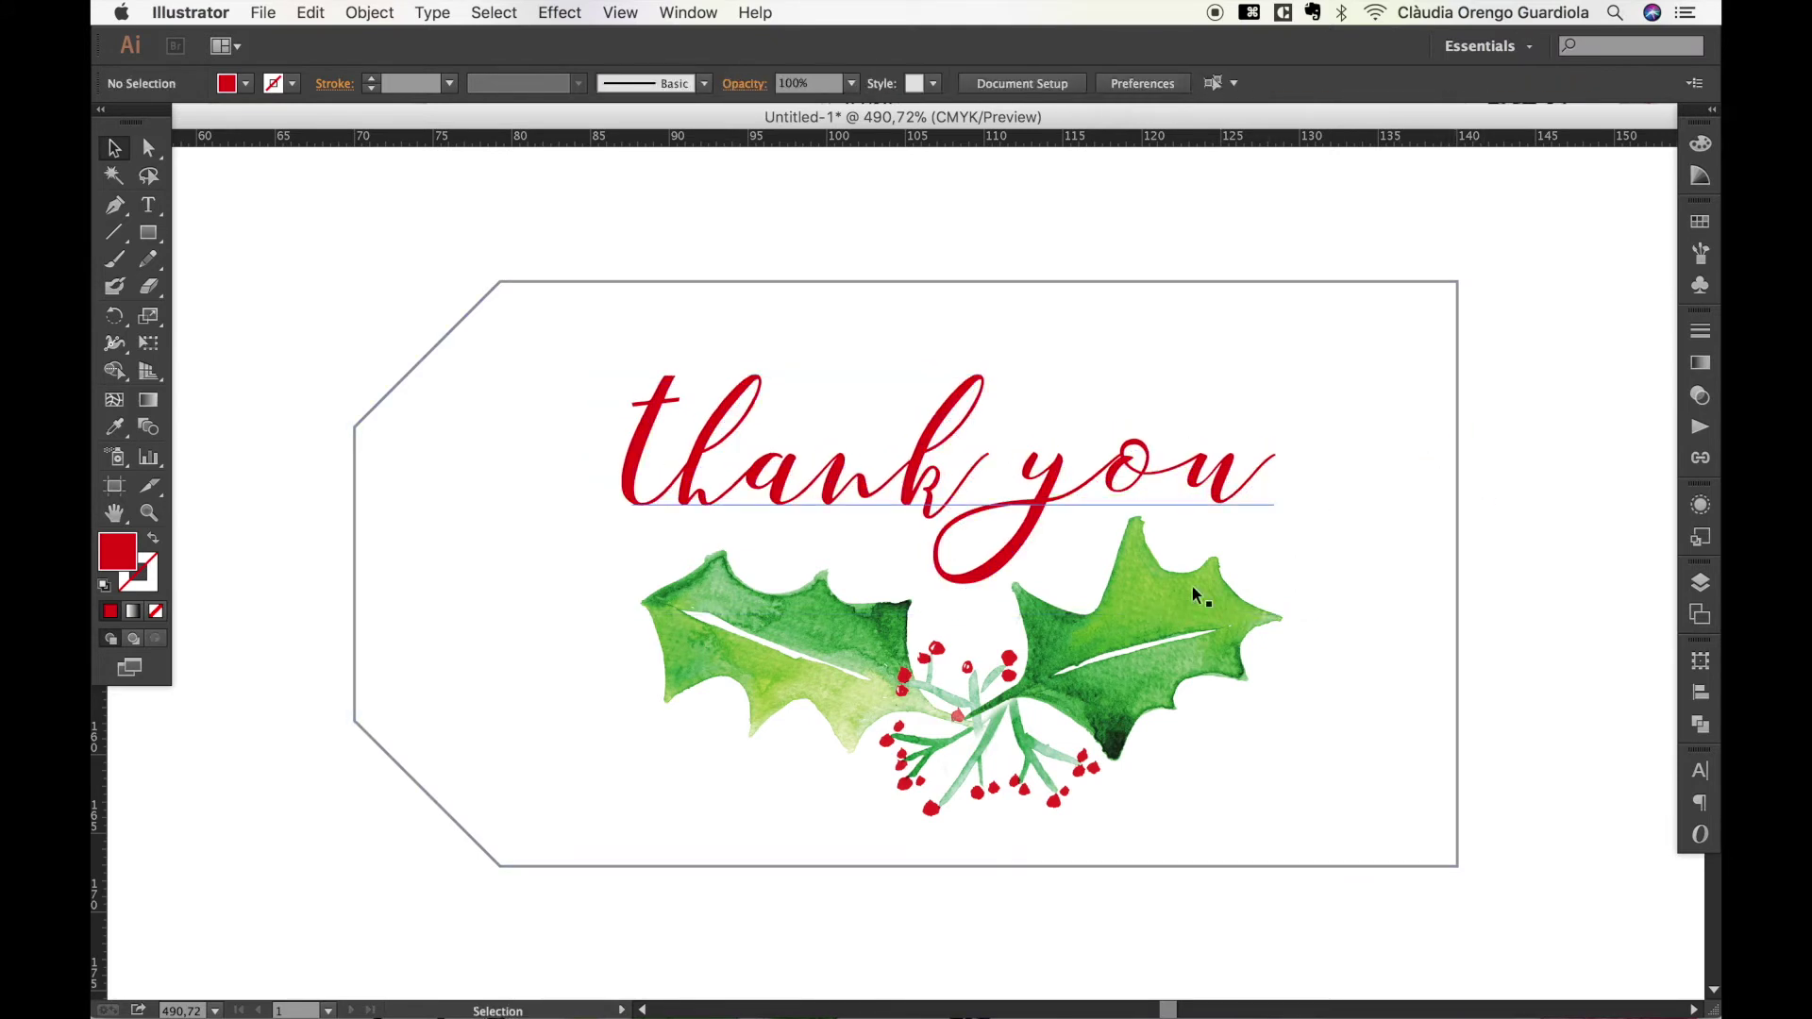
pyautogui.click(1160, 628)
pyautogui.moveTo(1144, 471); pyautogui.dragTo(1142, 456)
pyautogui.click(1486, 465)
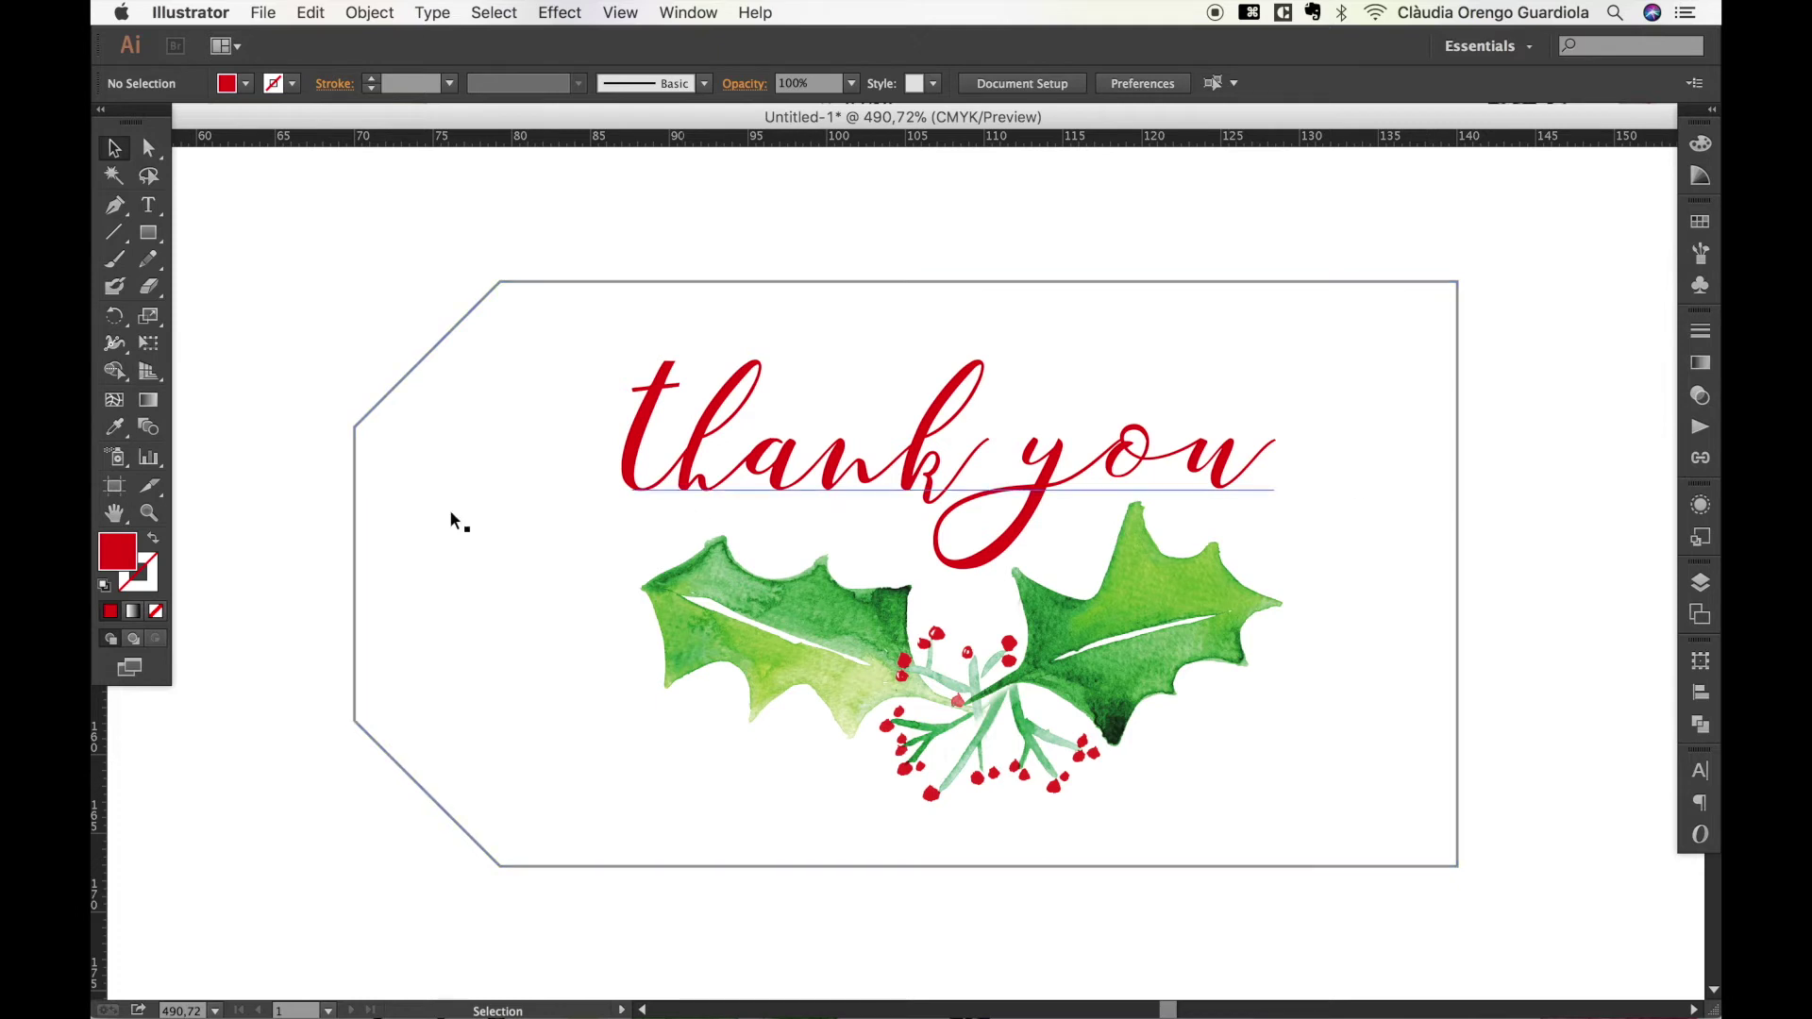
# Group the tag outline, text and holly, and move the group into the page's top-left corner.
pyautogui.click(148, 514)
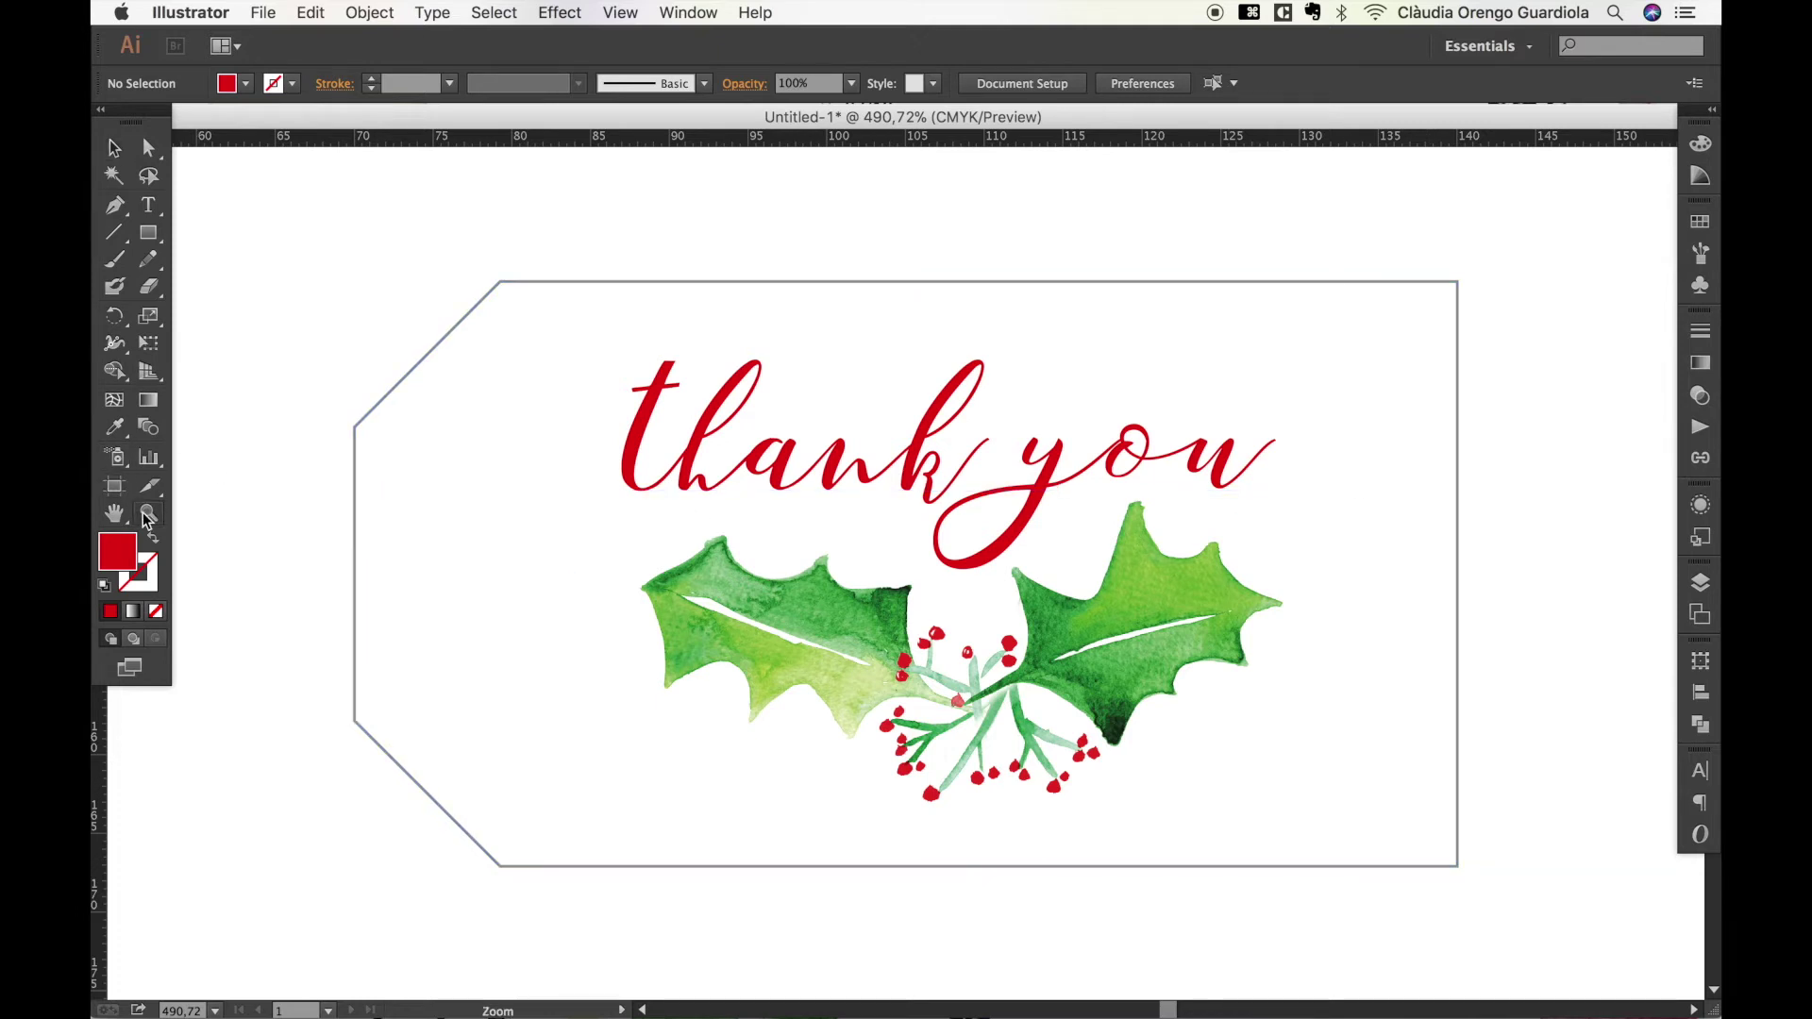
pyautogui.keyDown('alt'); pyautogui.click(767, 600); pyautogui.keyUp('alt')
pyautogui.keyDown('alt'); pyautogui.click(767, 600); pyautogui.keyUp('alt')
pyautogui.keyDown('alt'); pyautogui.click(767, 601); pyautogui.keyUp('alt')
pyautogui.keyDown('alt'); pyautogui.click(767, 601); pyautogui.keyUp('alt')
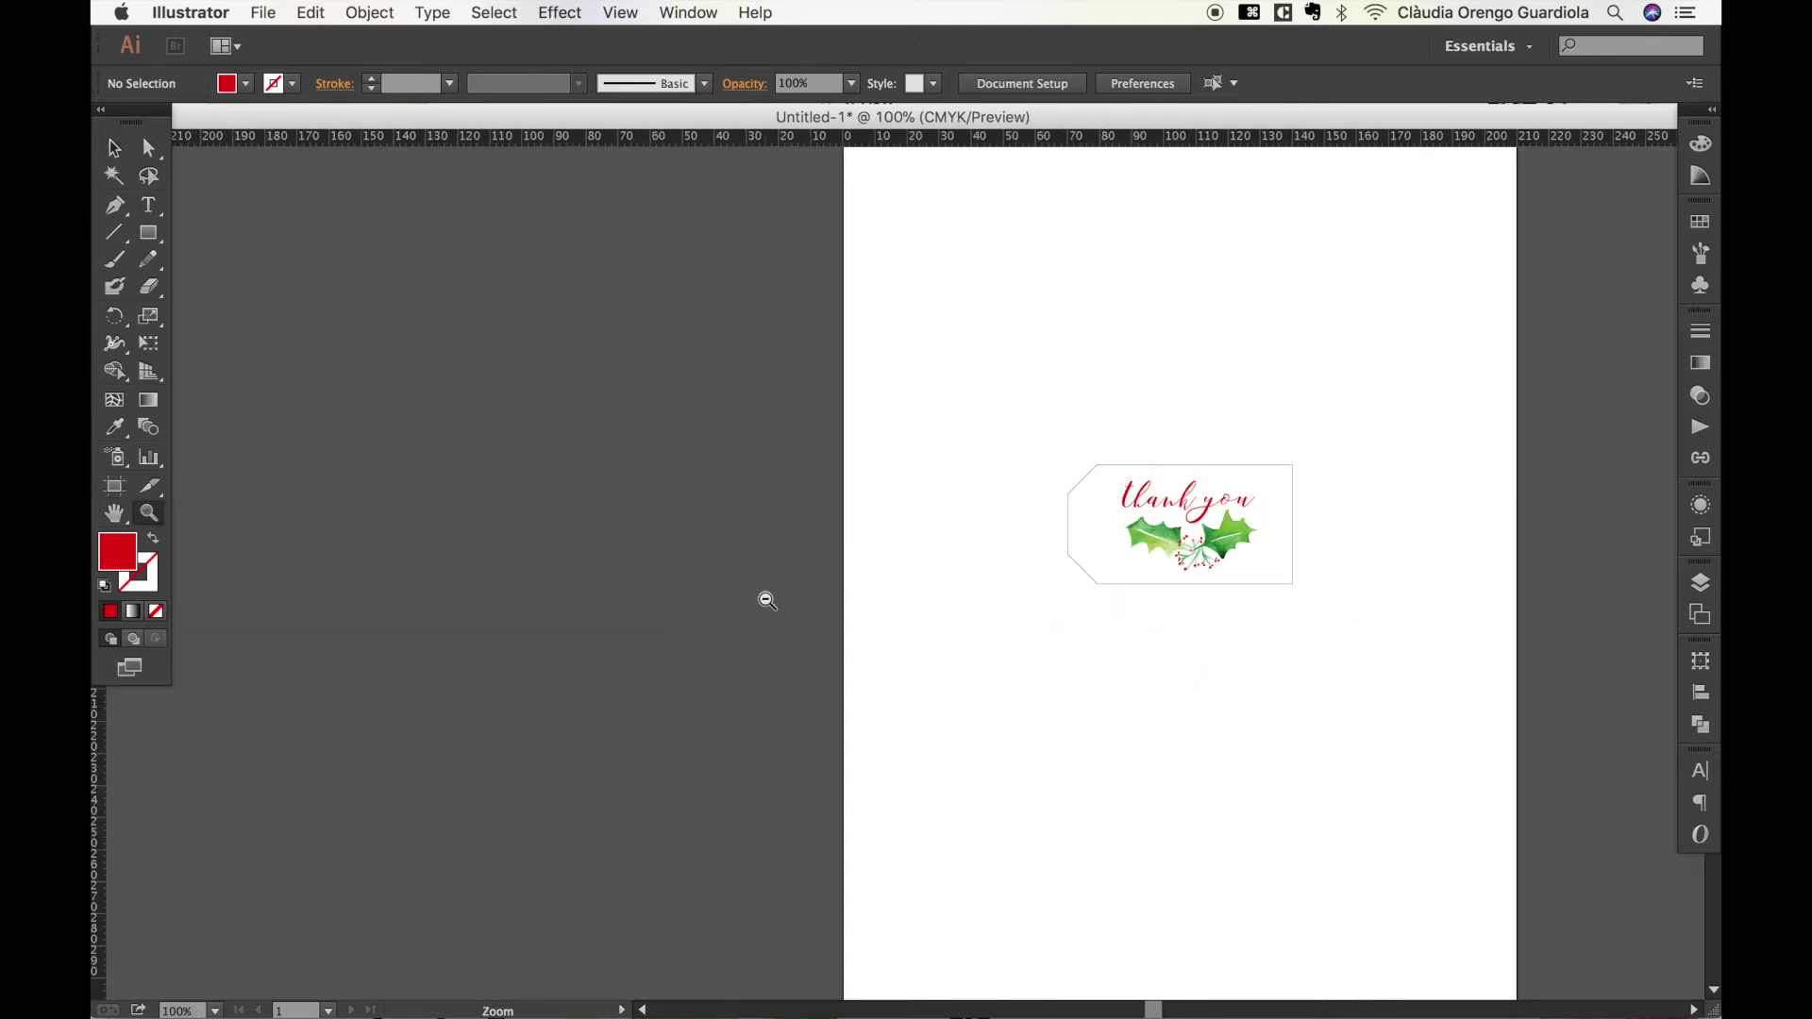
pyautogui.keyDown('alt'); pyautogui.click(765, 599); pyautogui.keyUp('alt')
pyautogui.click(114, 149)
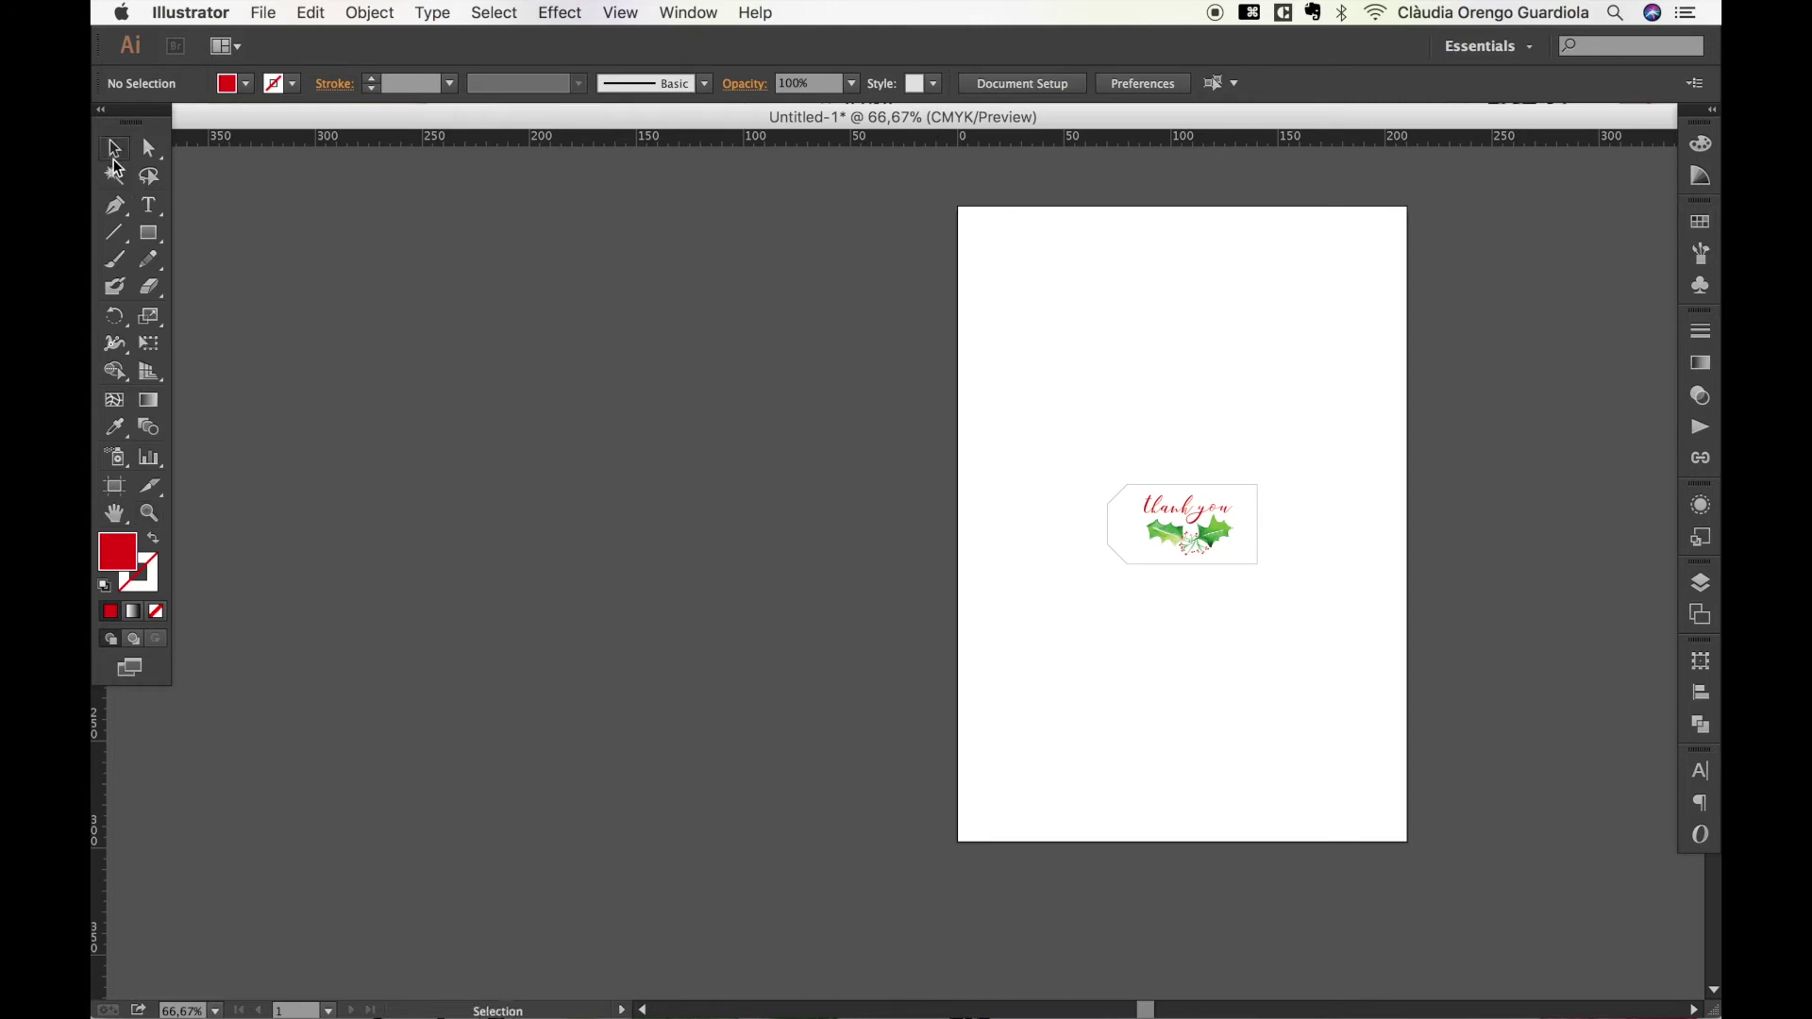
pyautogui.moveTo(1092, 462); pyautogui.dragTo(1283, 590)
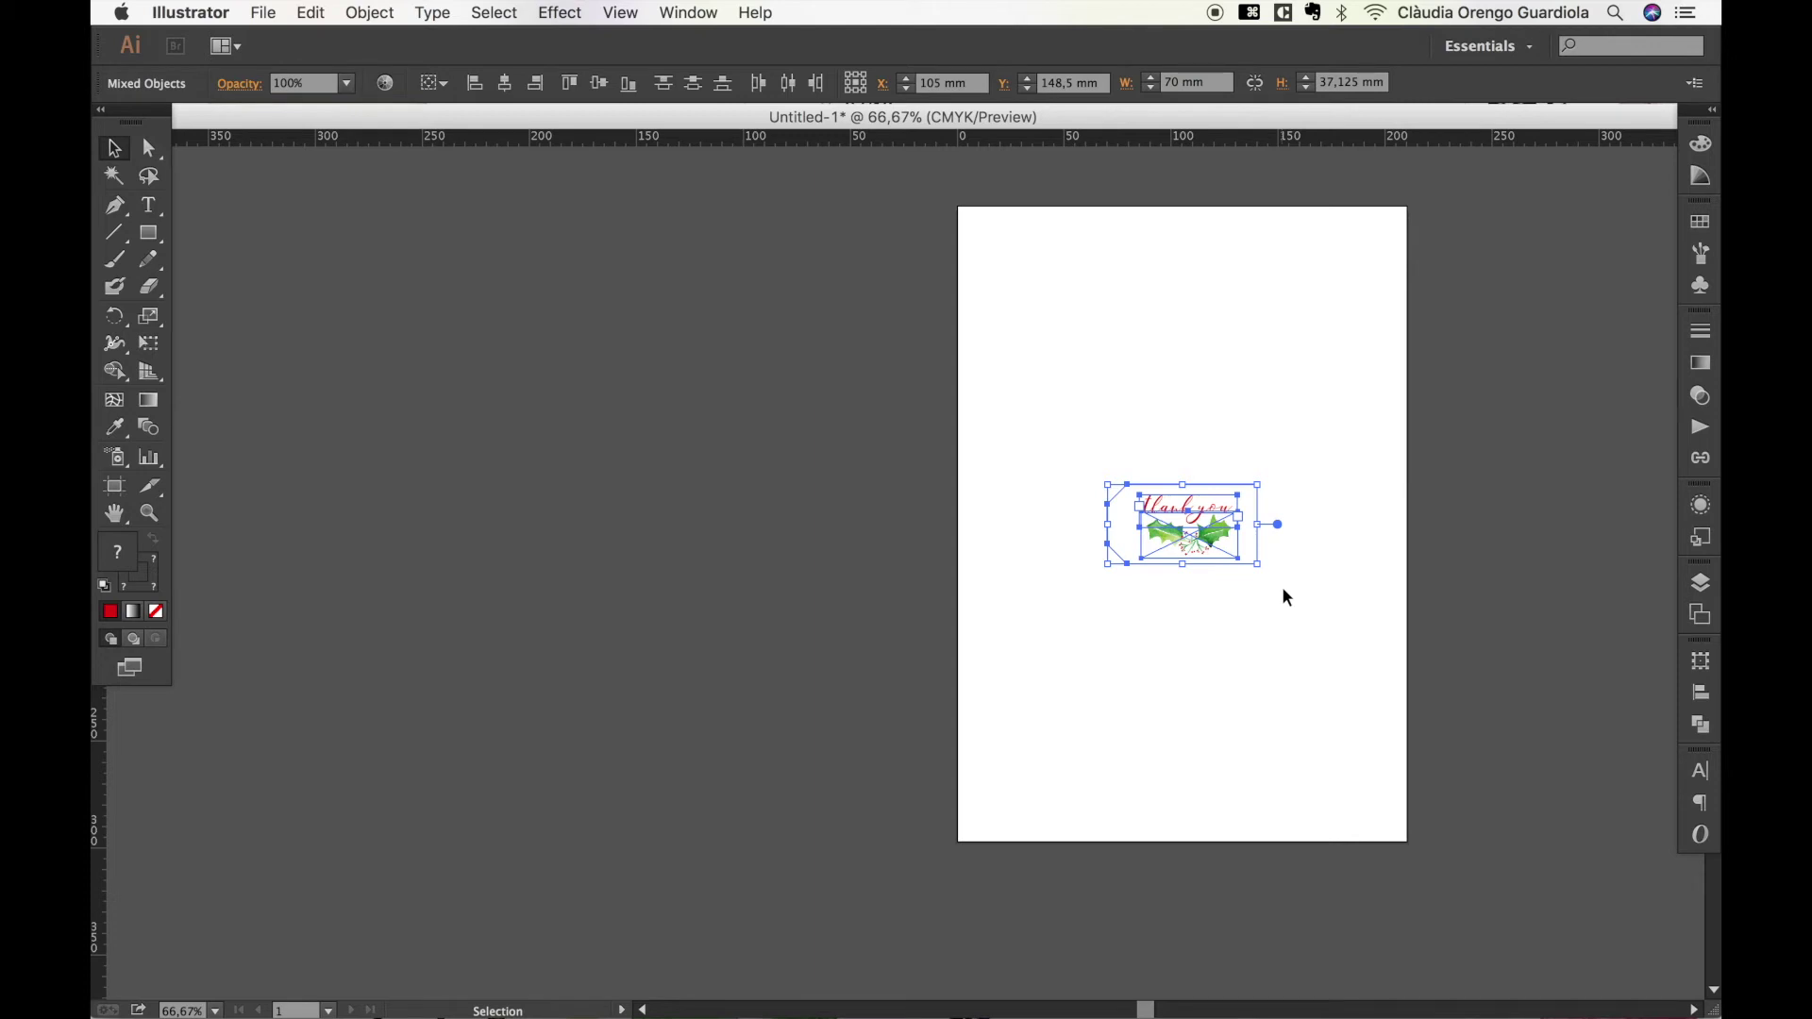
pyautogui.press('super+g')
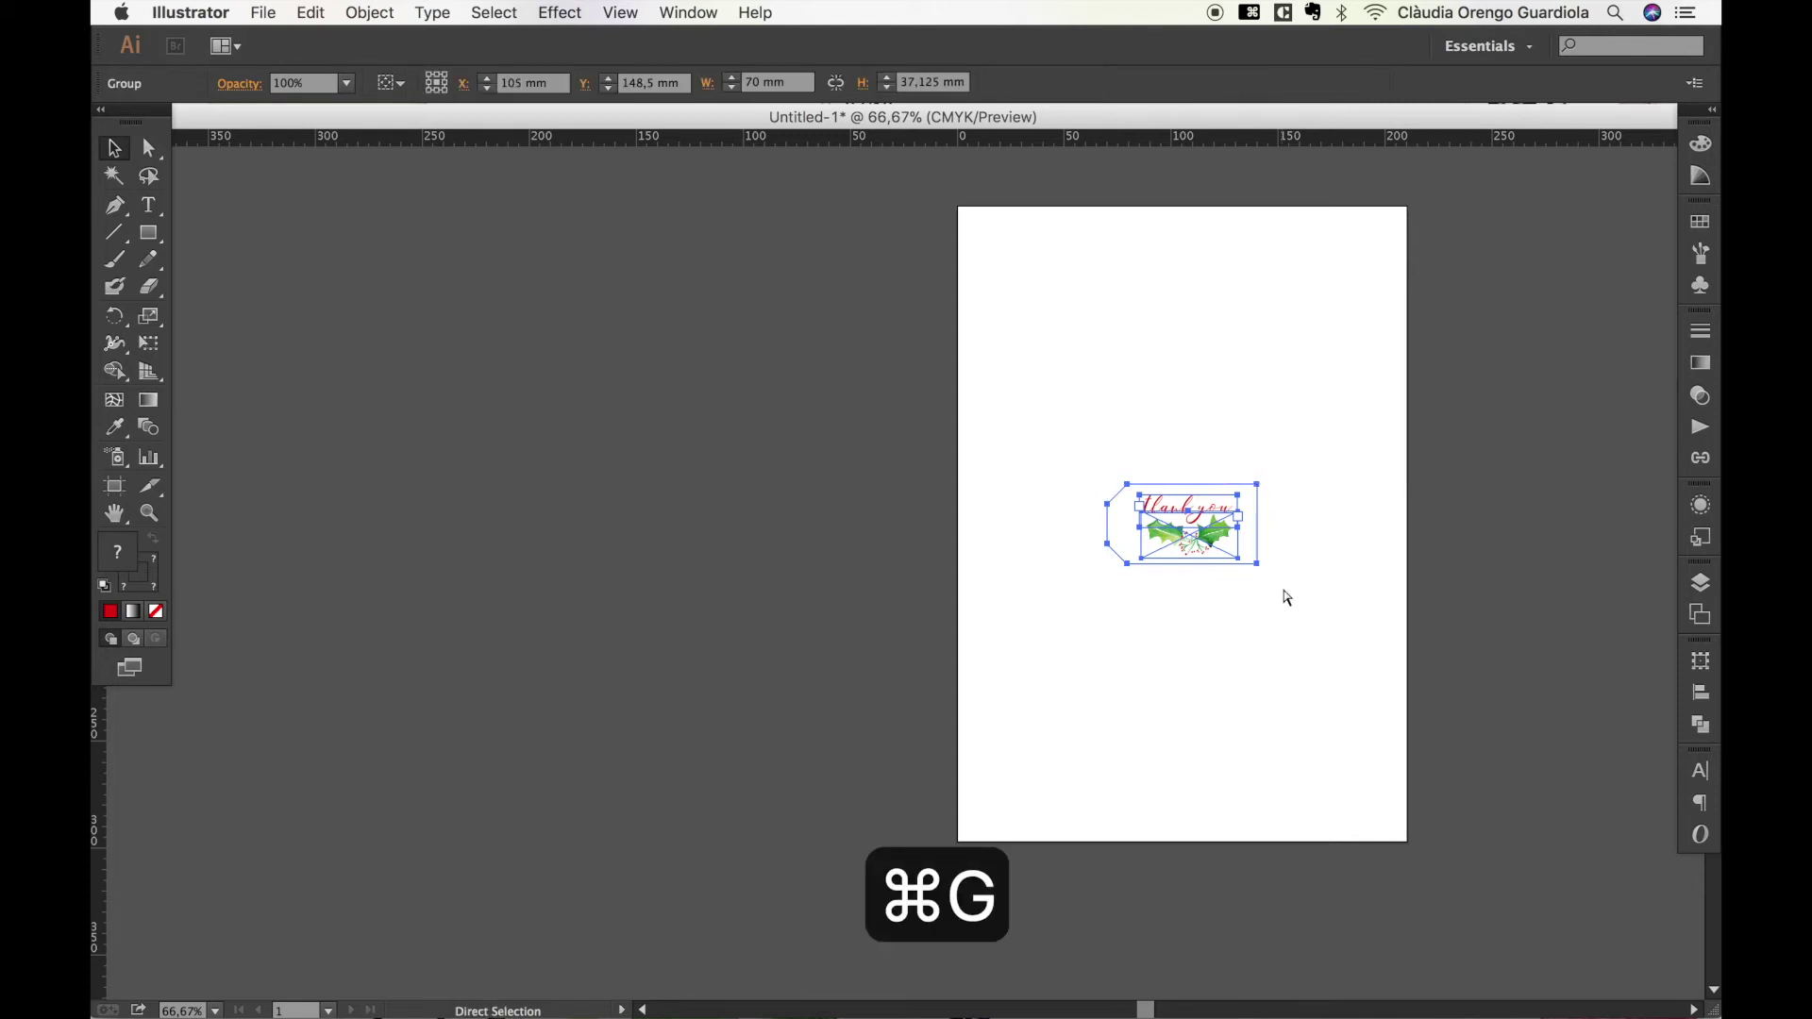
pyautogui.click(1300, 512)
pyautogui.moveTo(1168, 505); pyautogui.dragTo(1052, 262)
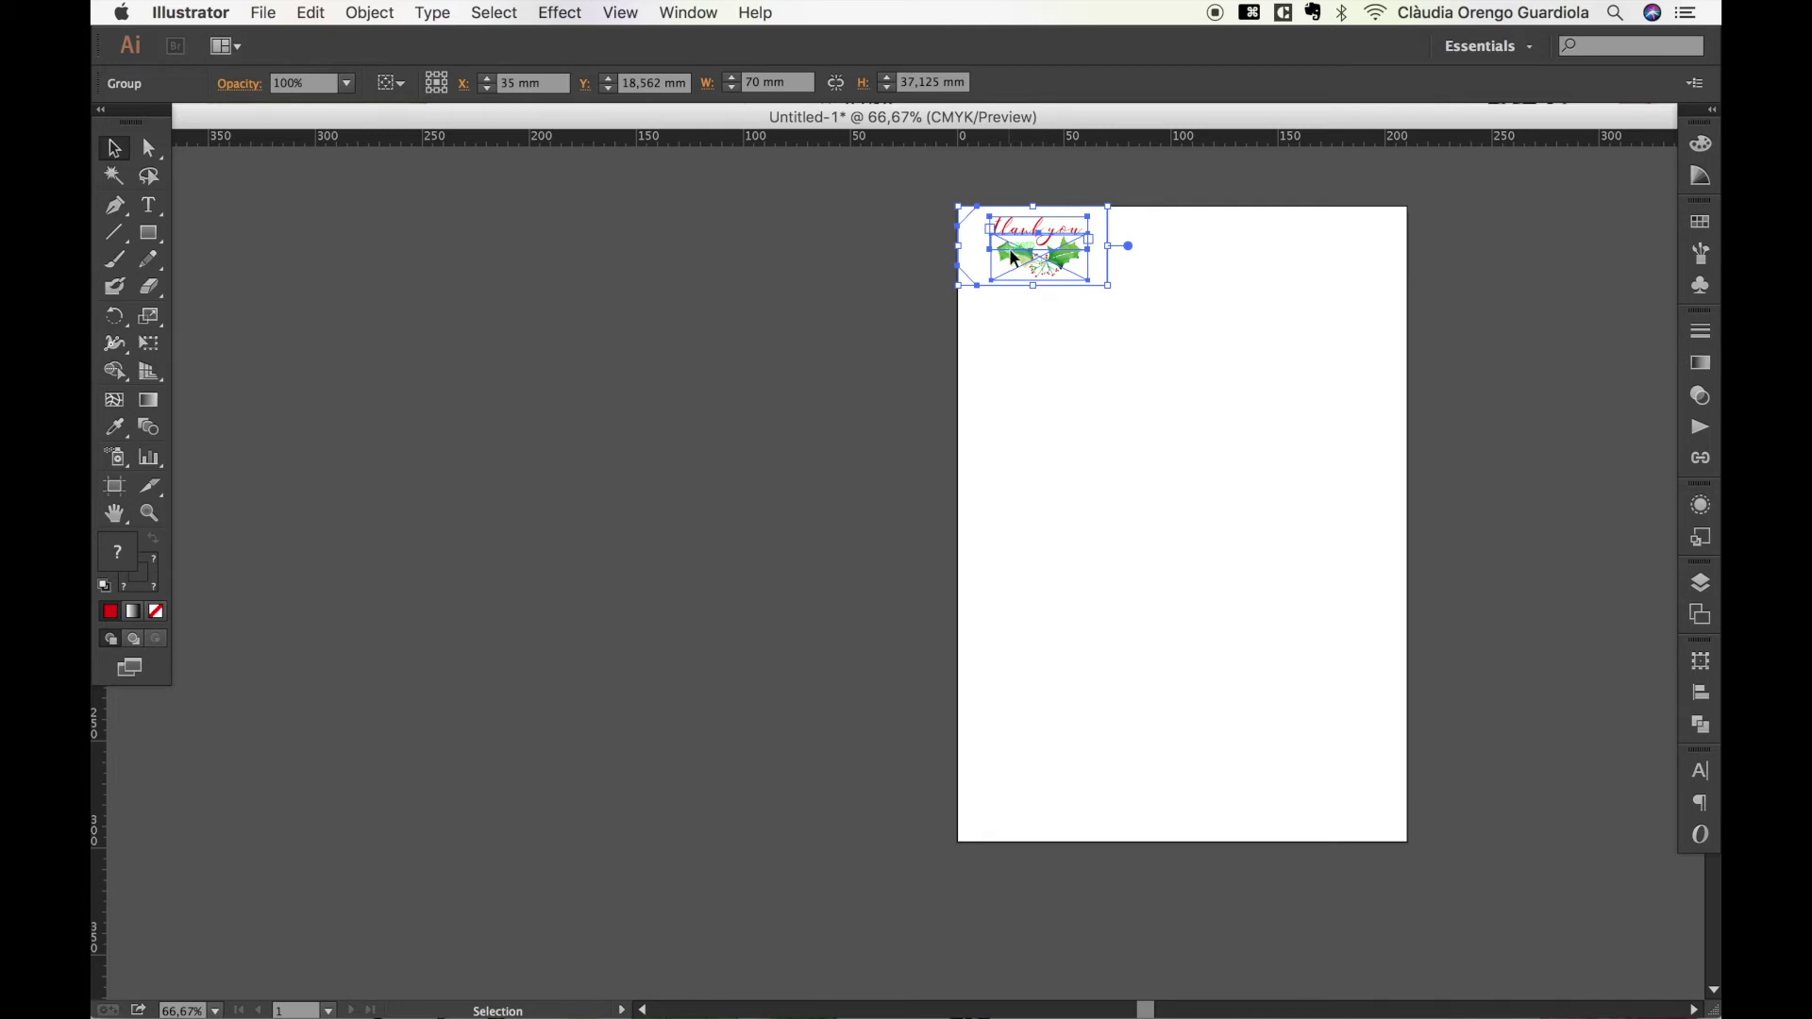
# Copy the tag group 70 mm to the right and repeat the copy once to complete a row of three.
pyautogui.moveTo(1010, 248); pyautogui.dragTo(1164, 255)
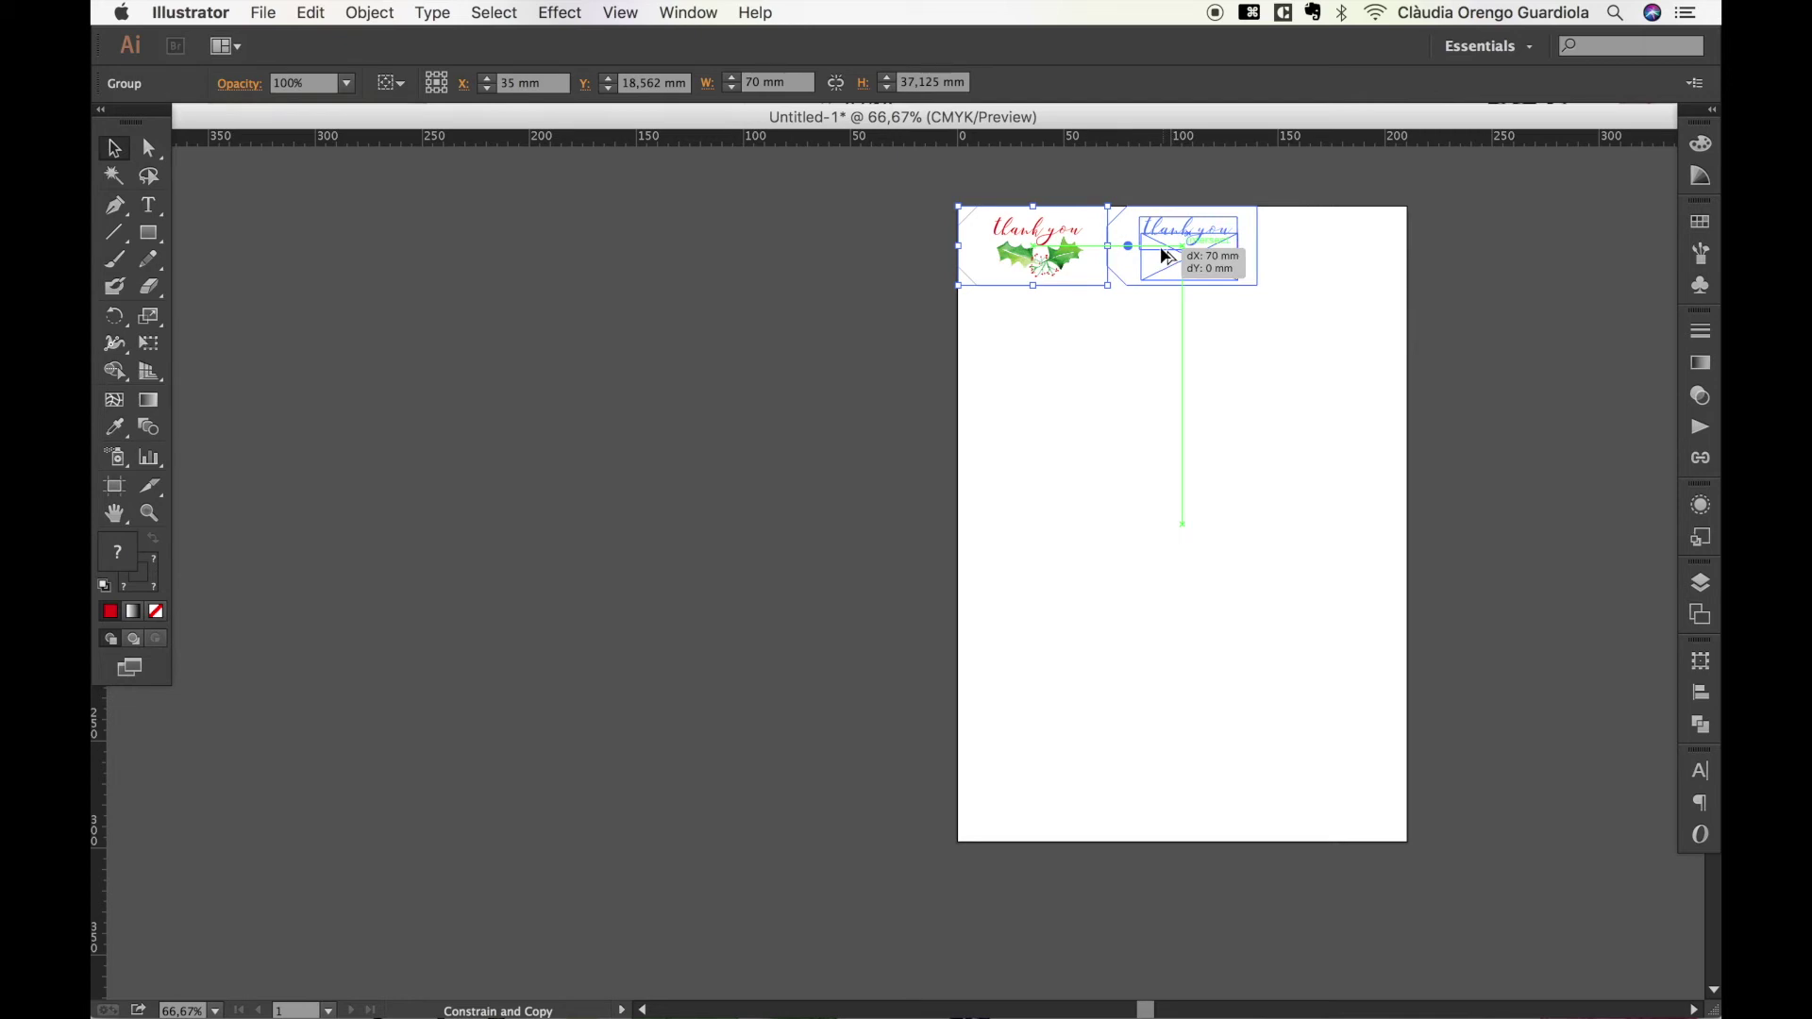
pyautogui.moveTo(1161, 250); pyautogui.dragTo(1161, 250)
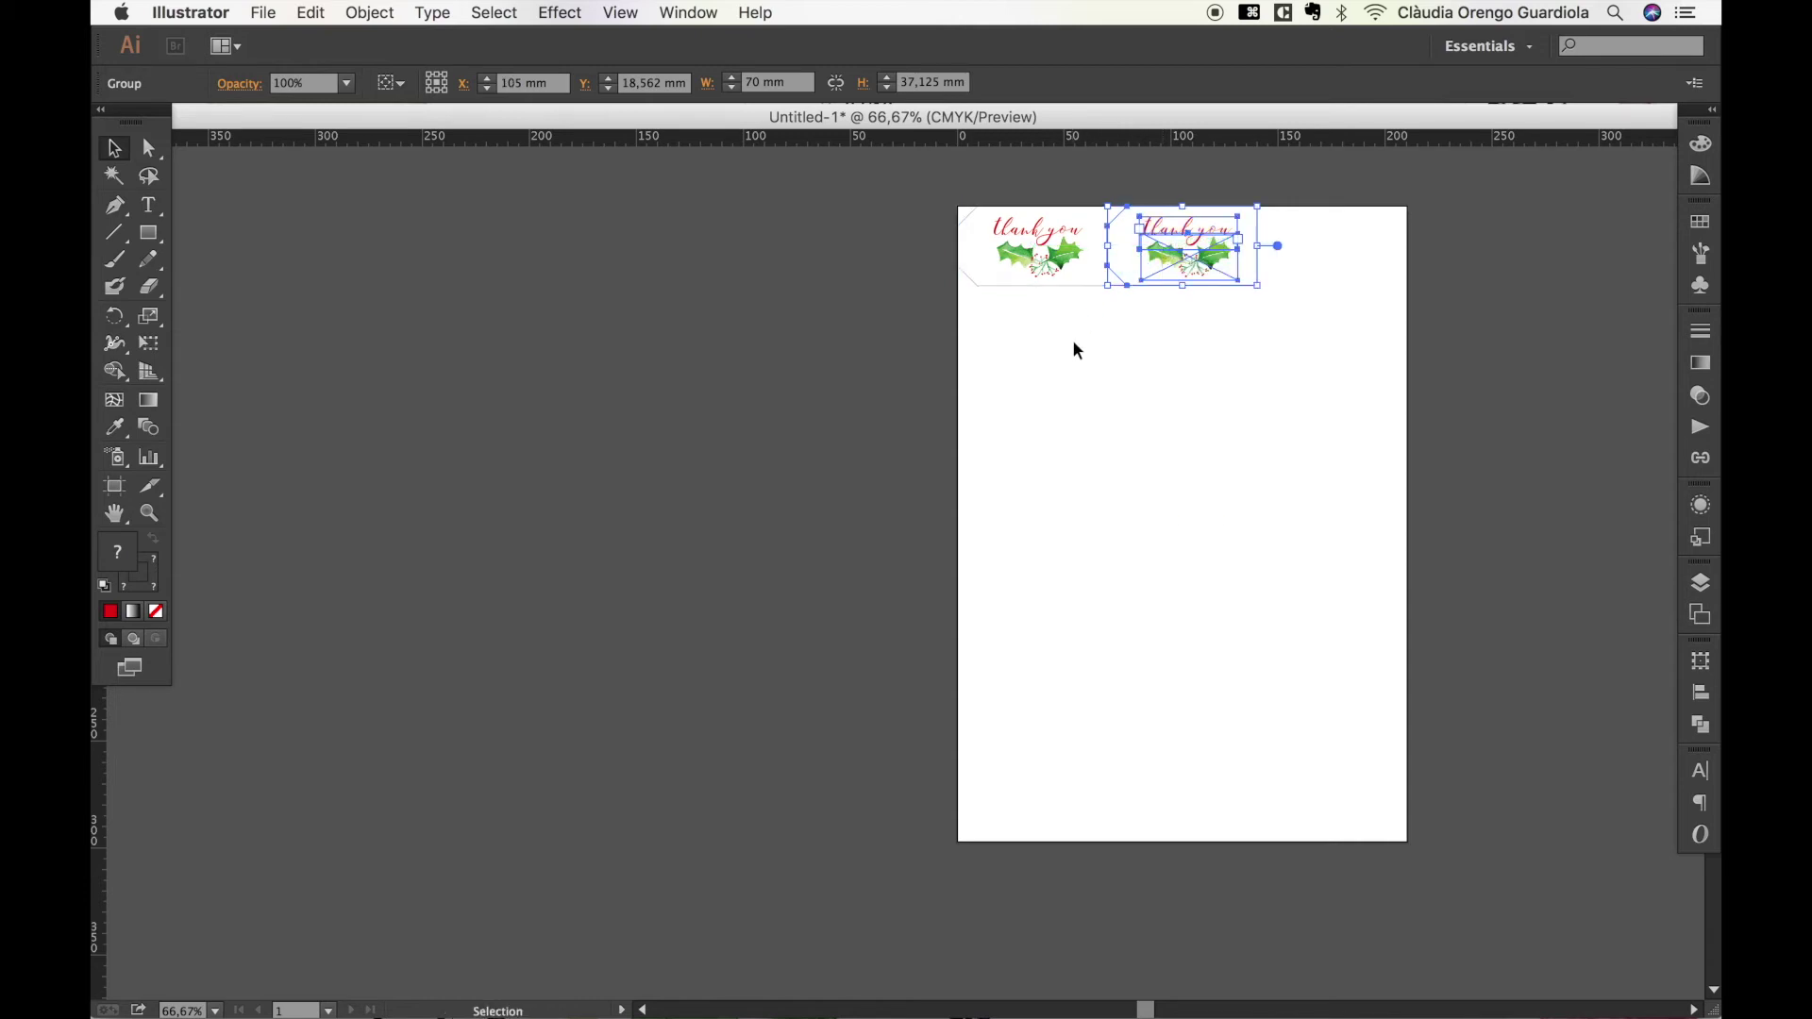
pyautogui.press('super+d')
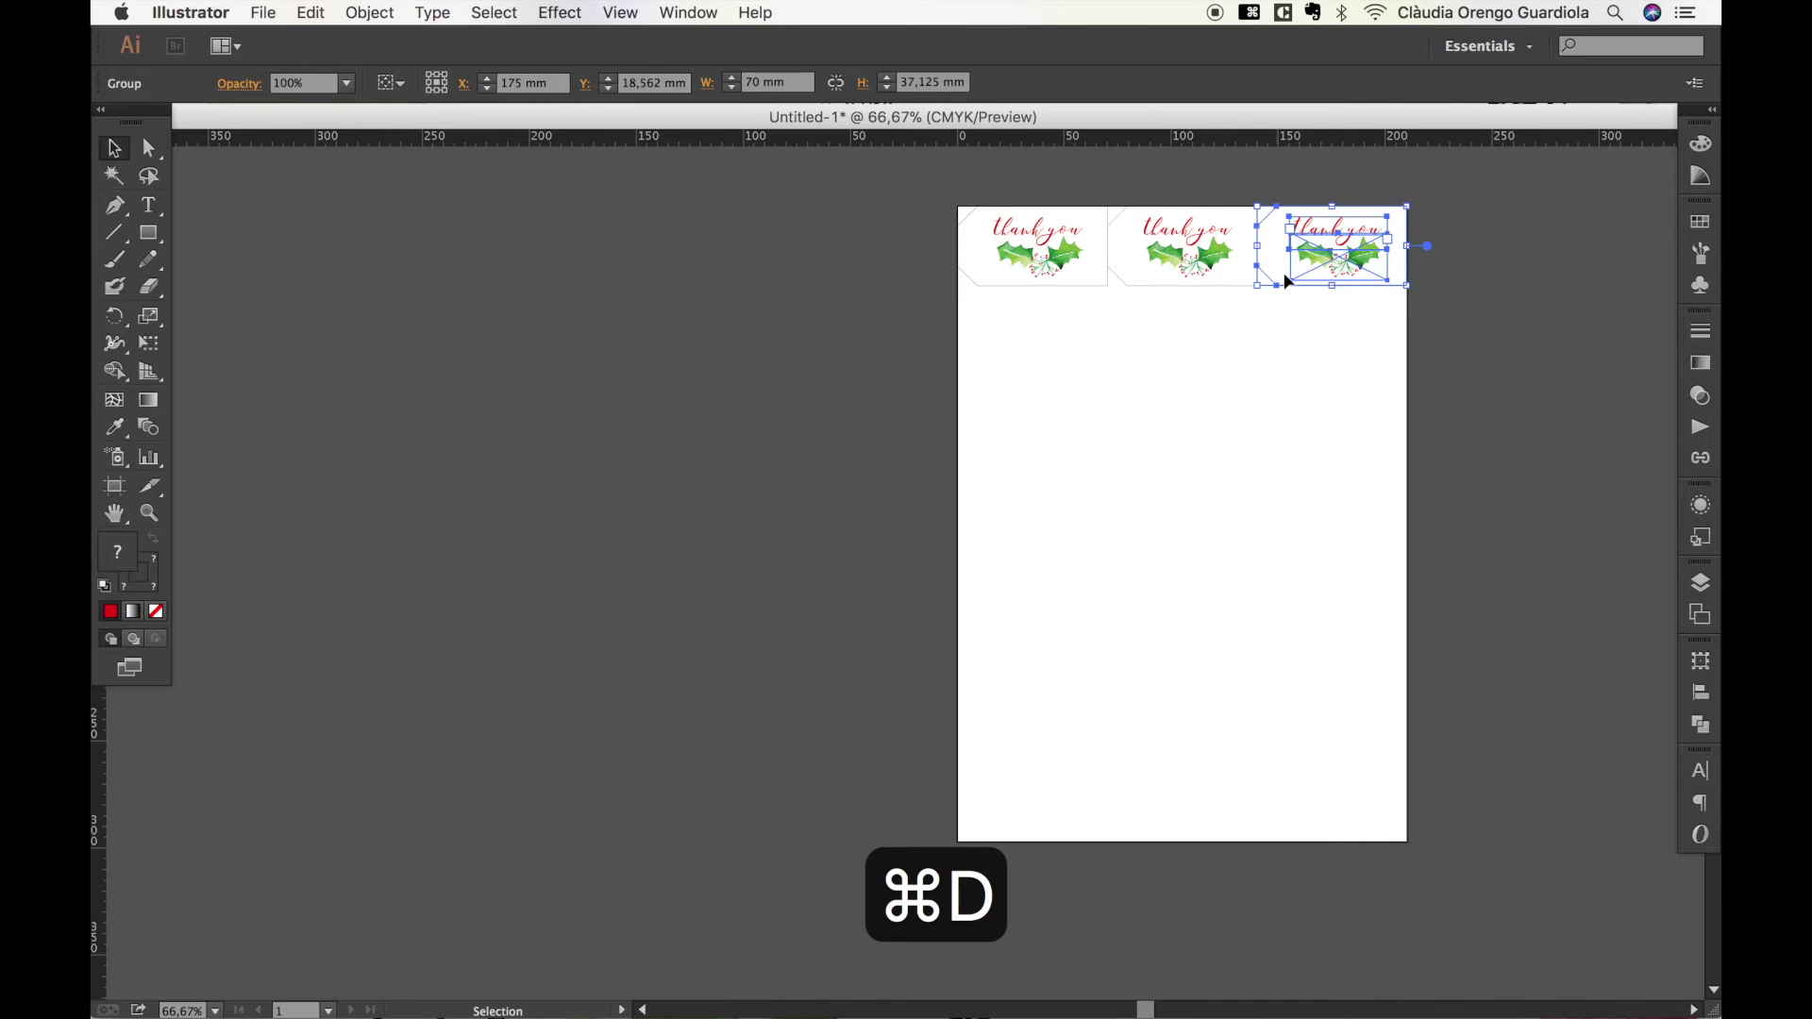
pyautogui.click(1364, 306)
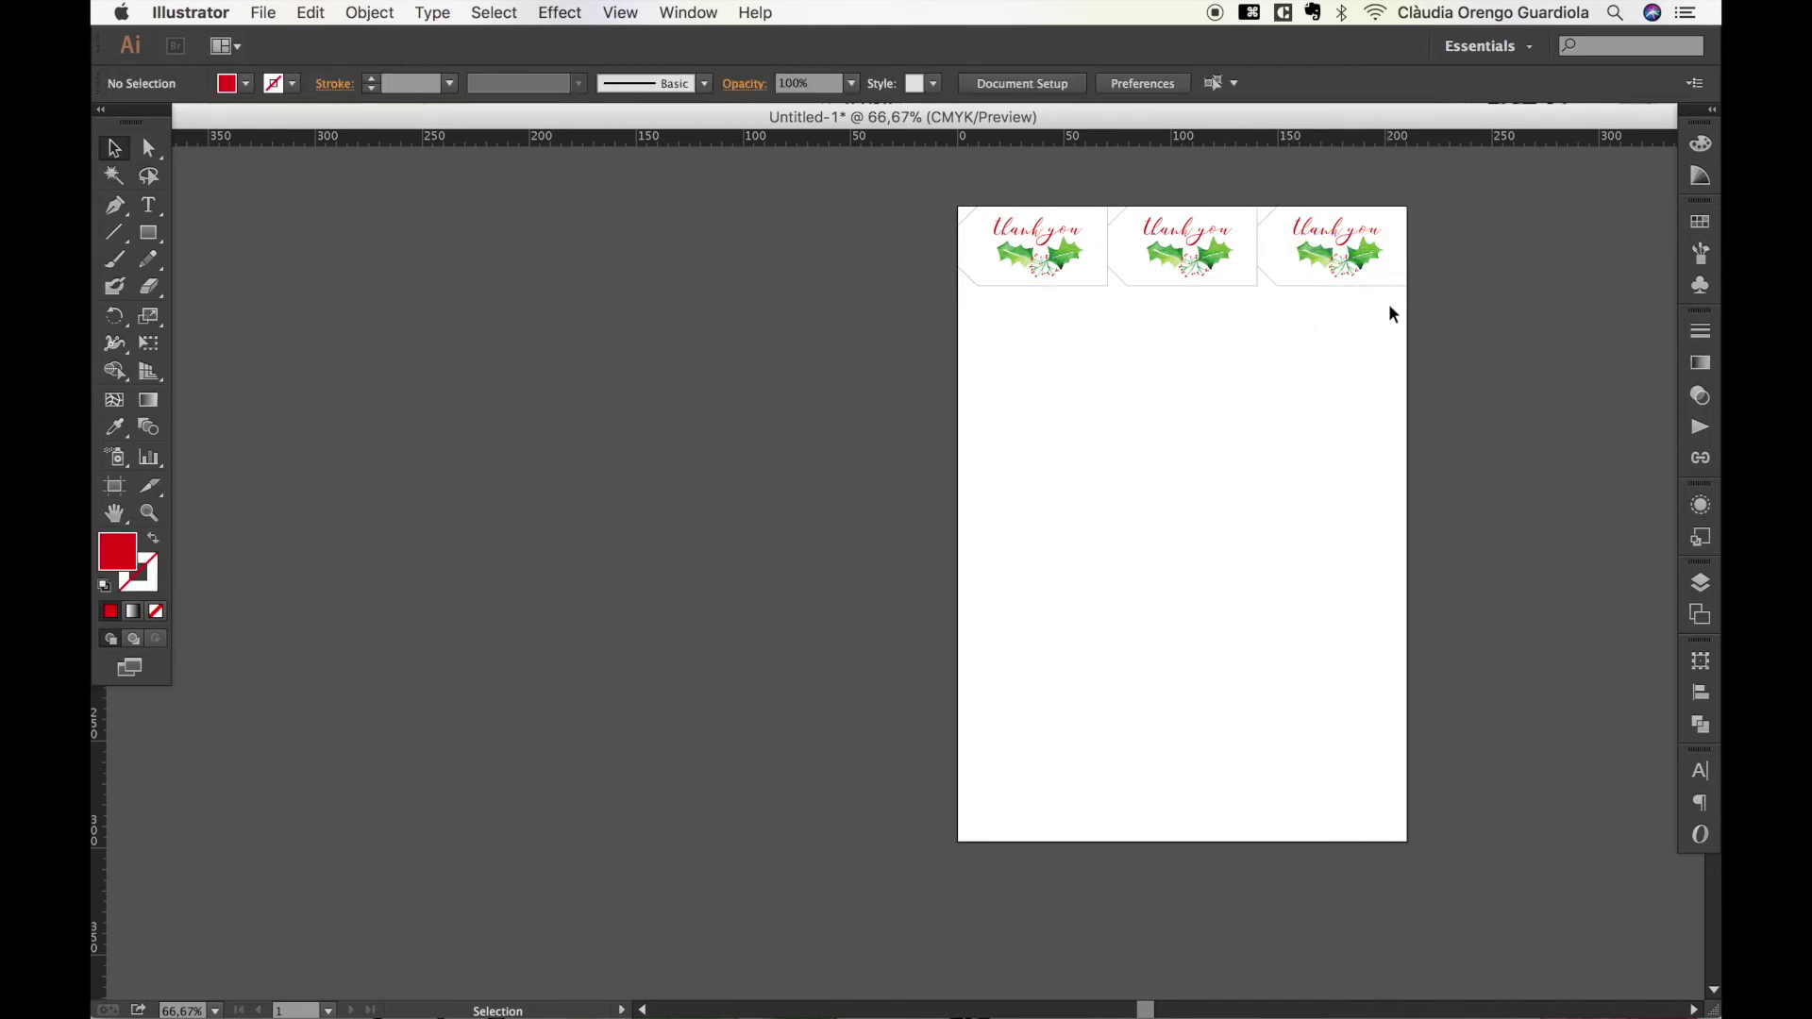
# Copy the row of three tags straight down by its own height and repeat the copy to fill the page with eight rows.
pyautogui.moveTo(1385, 302); pyautogui.dragTo(1026, 276)
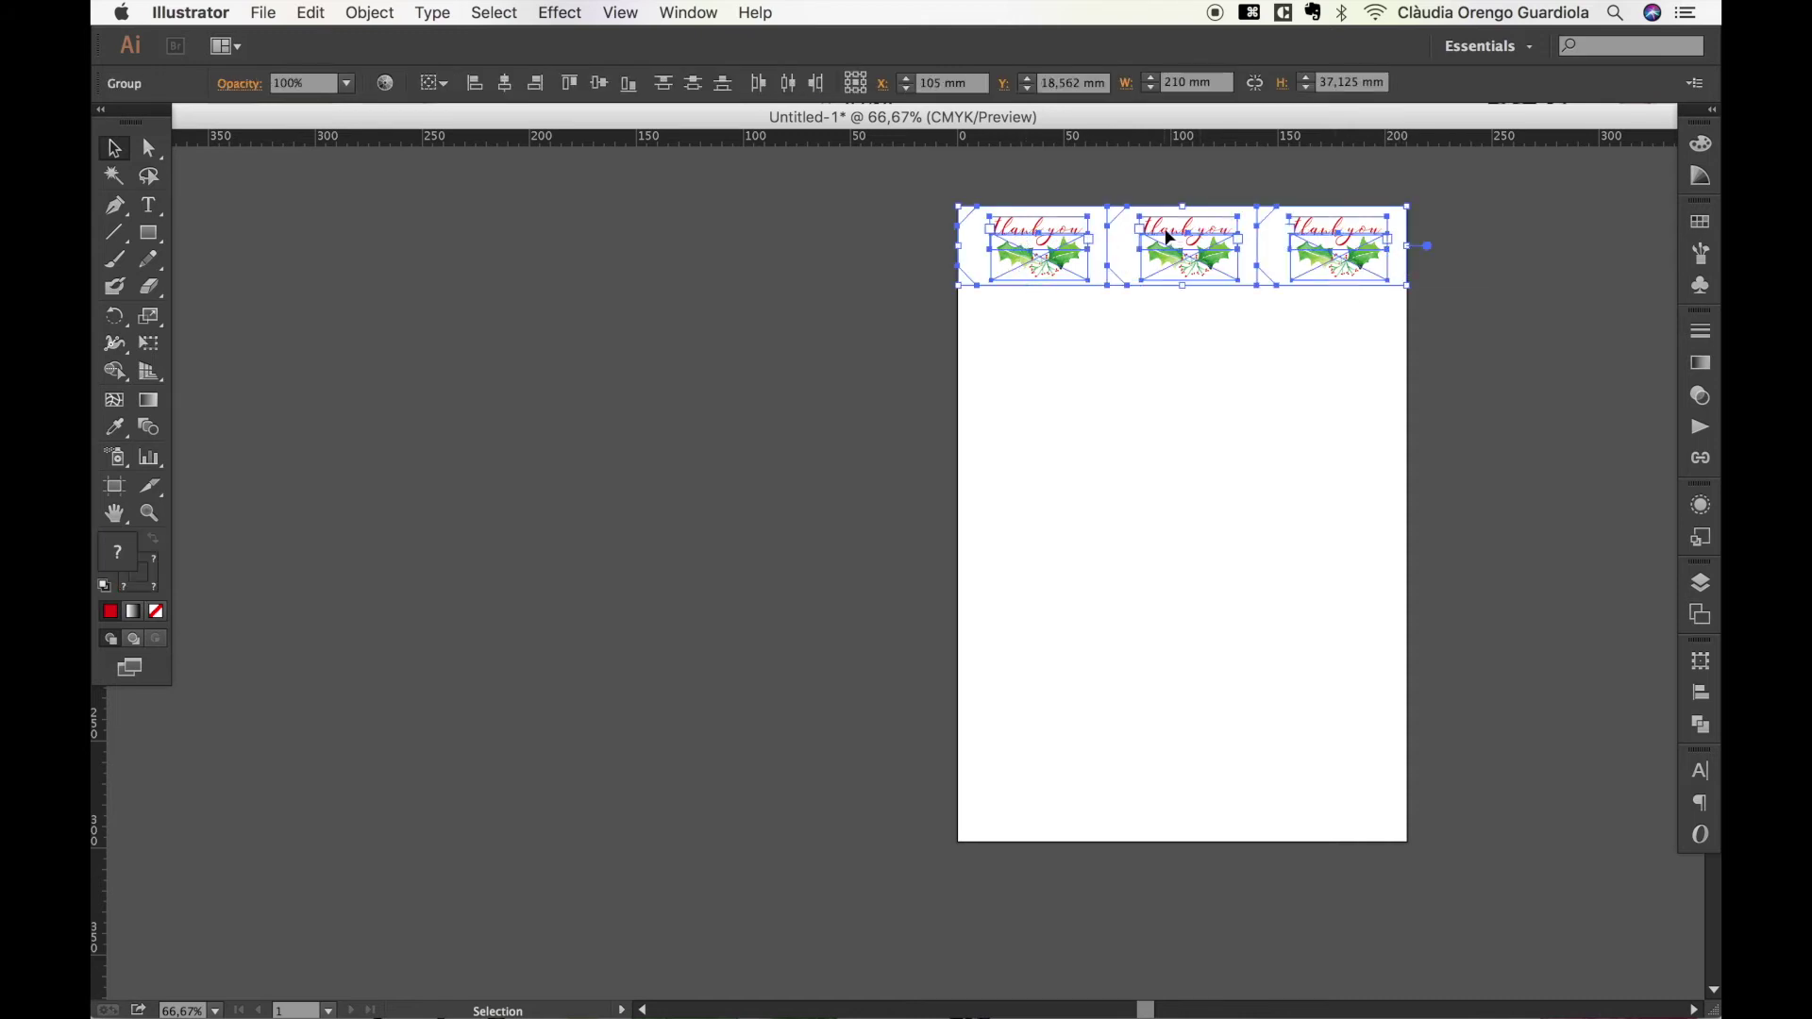
pyautogui.moveTo(1168, 238); pyautogui.dragTo(1171, 322)
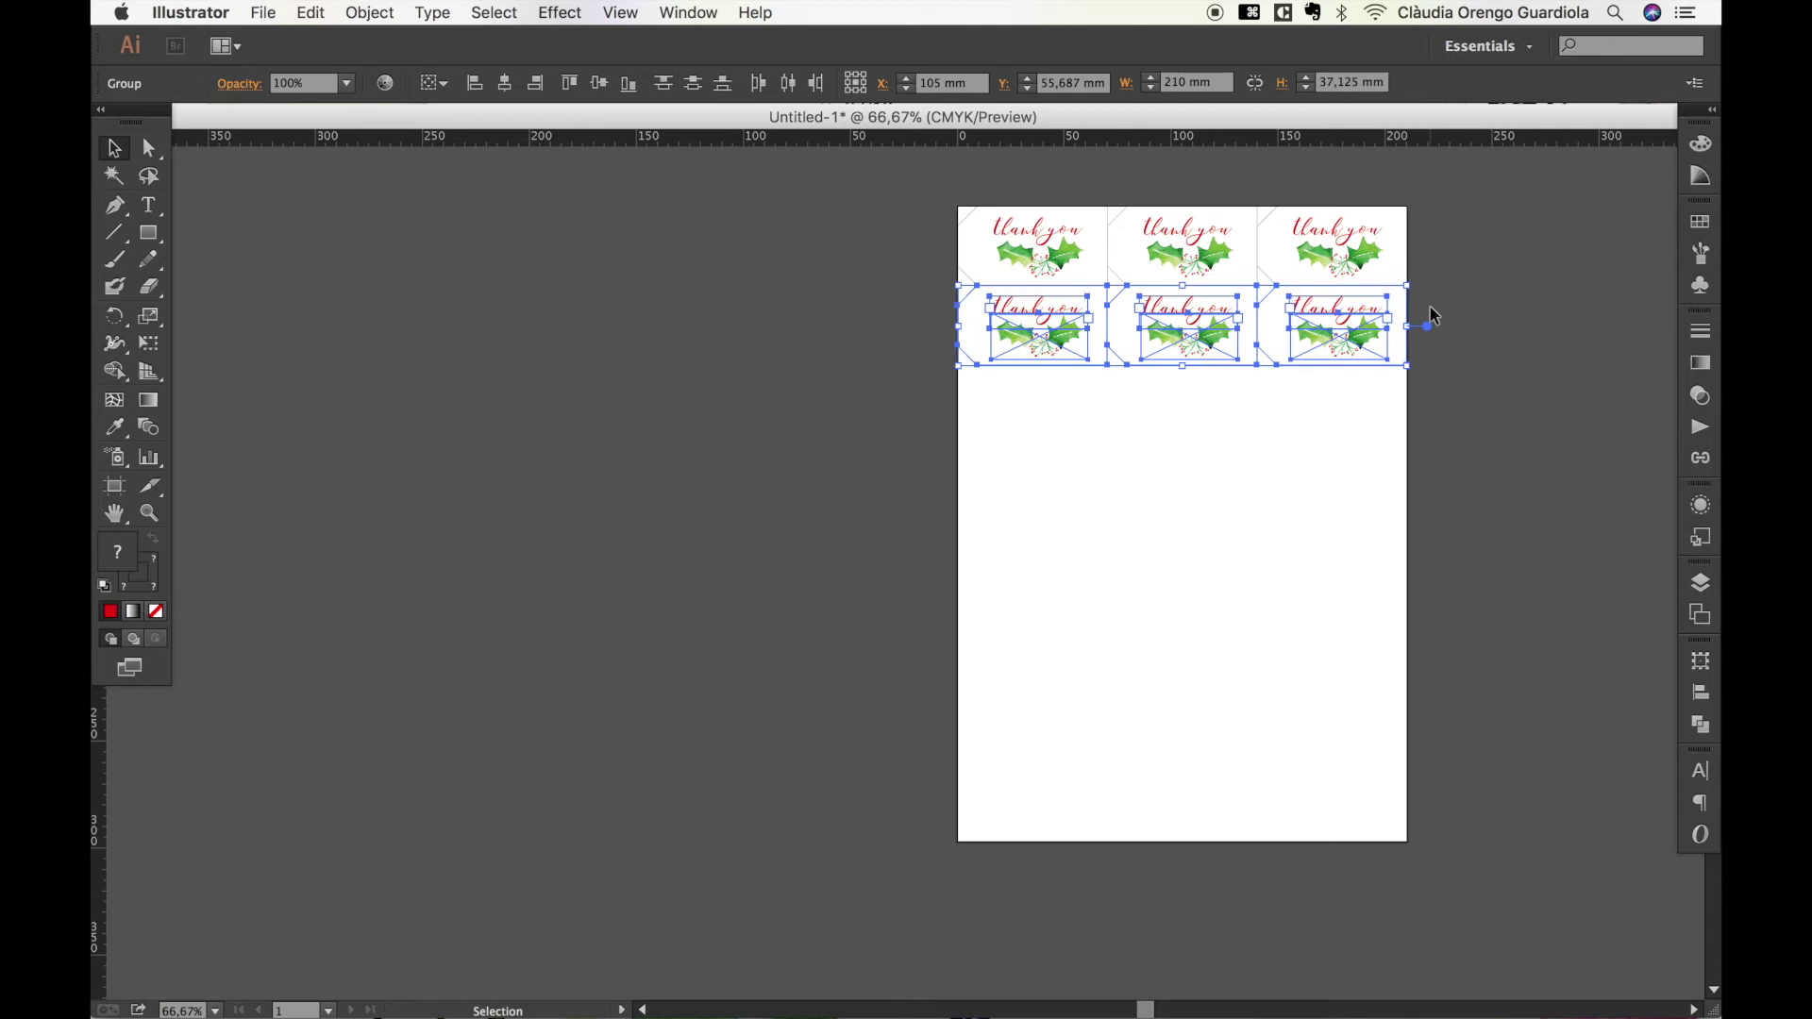
pyautogui.press('super+d')
pyautogui.press('super+d')
pyautogui.press('super+d')
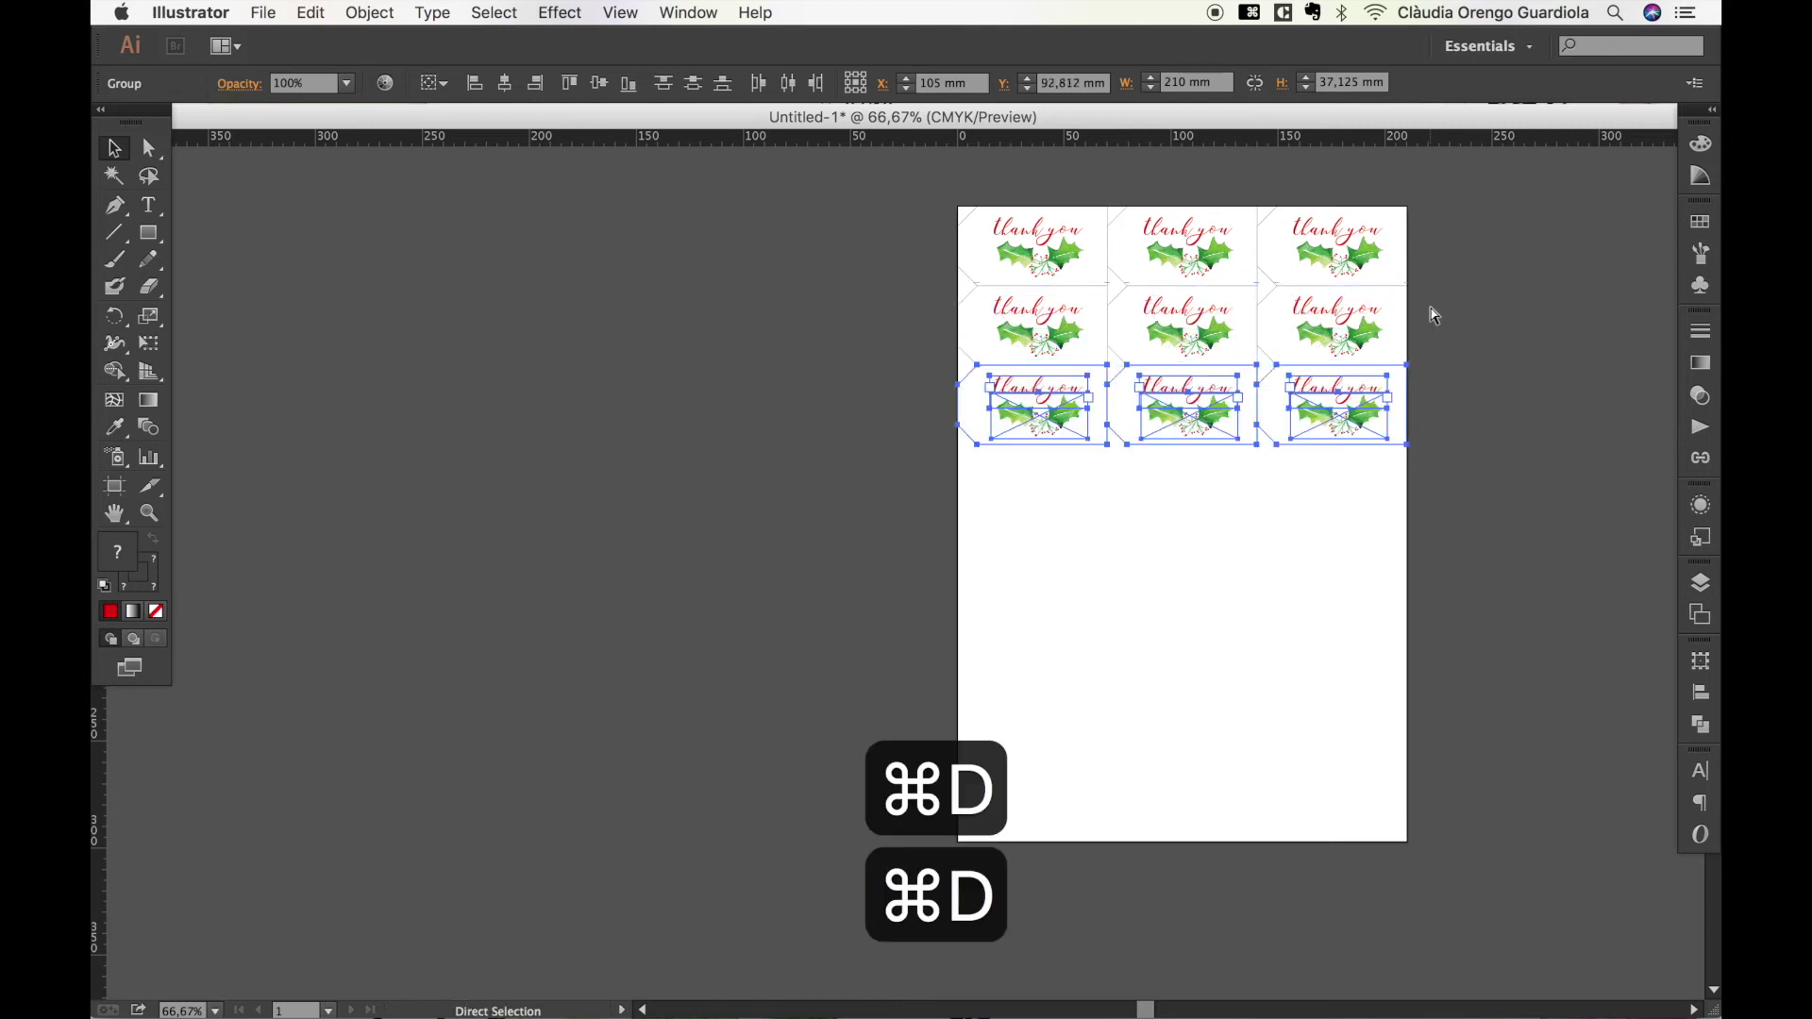
pyautogui.press('super+d')
pyautogui.press('super+d')
pyautogui.press('super+d')
pyautogui.press('super+d')
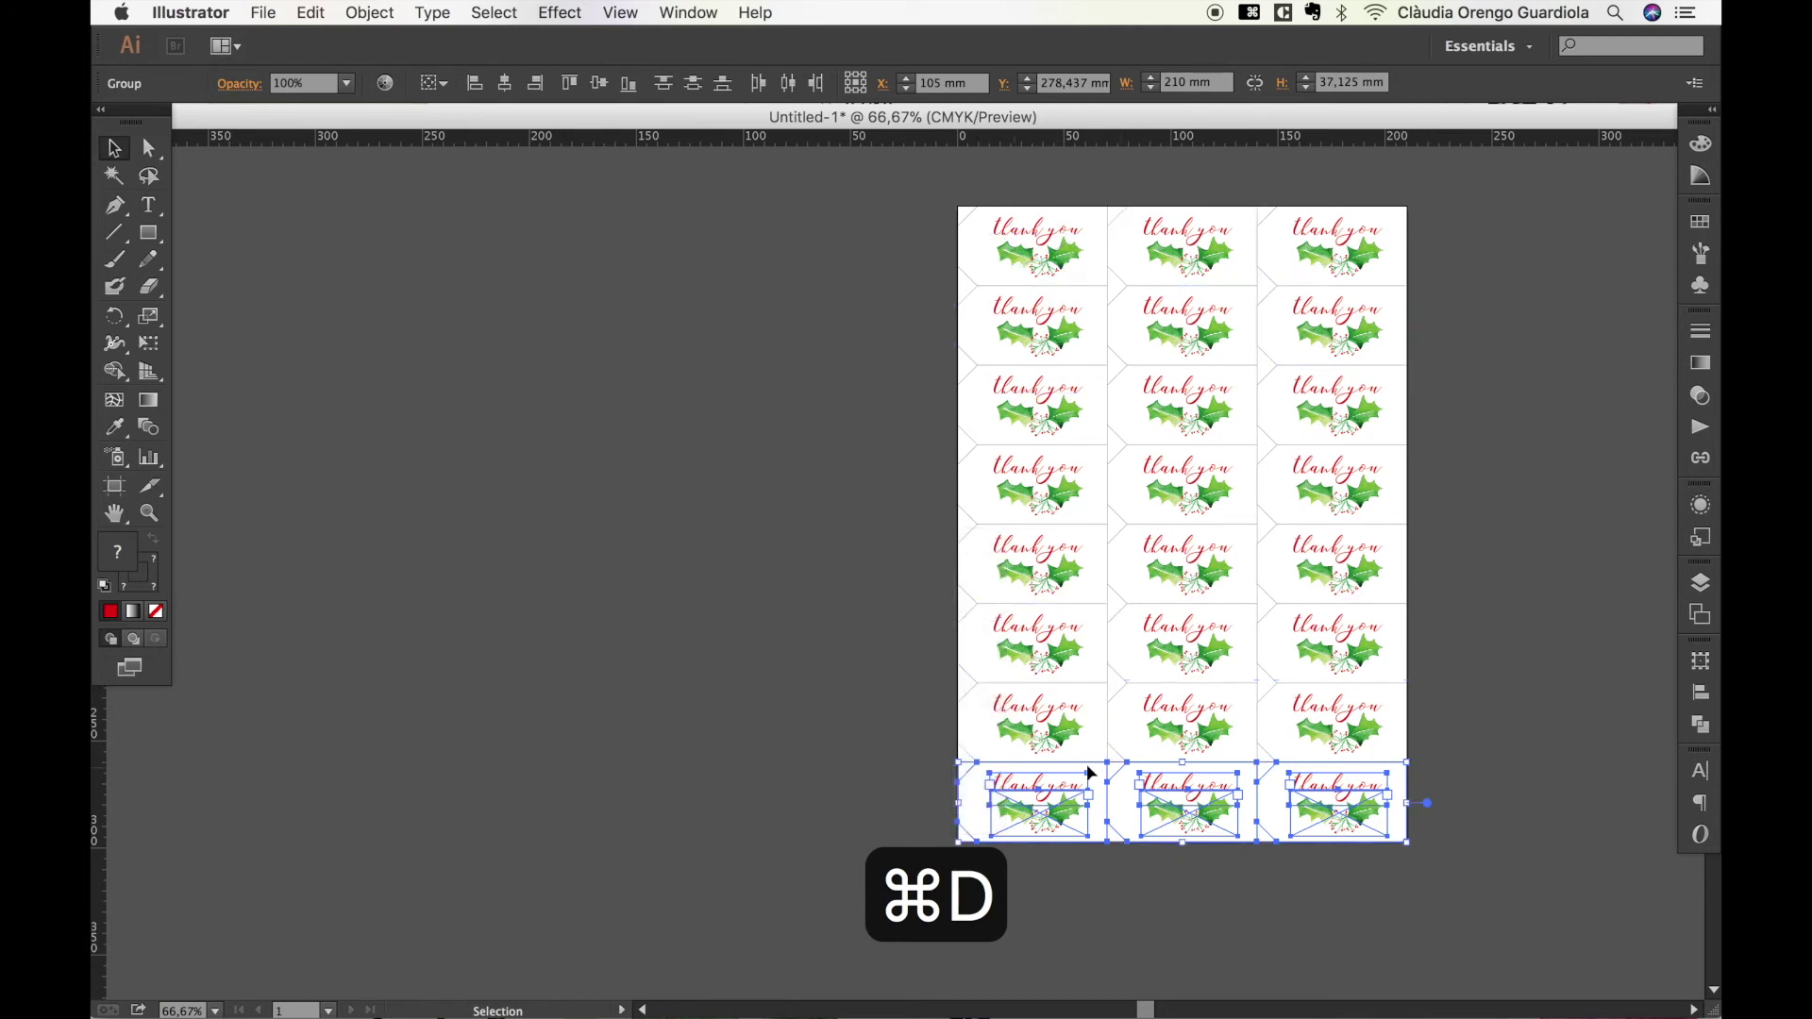
pyautogui.click(1423, 604)
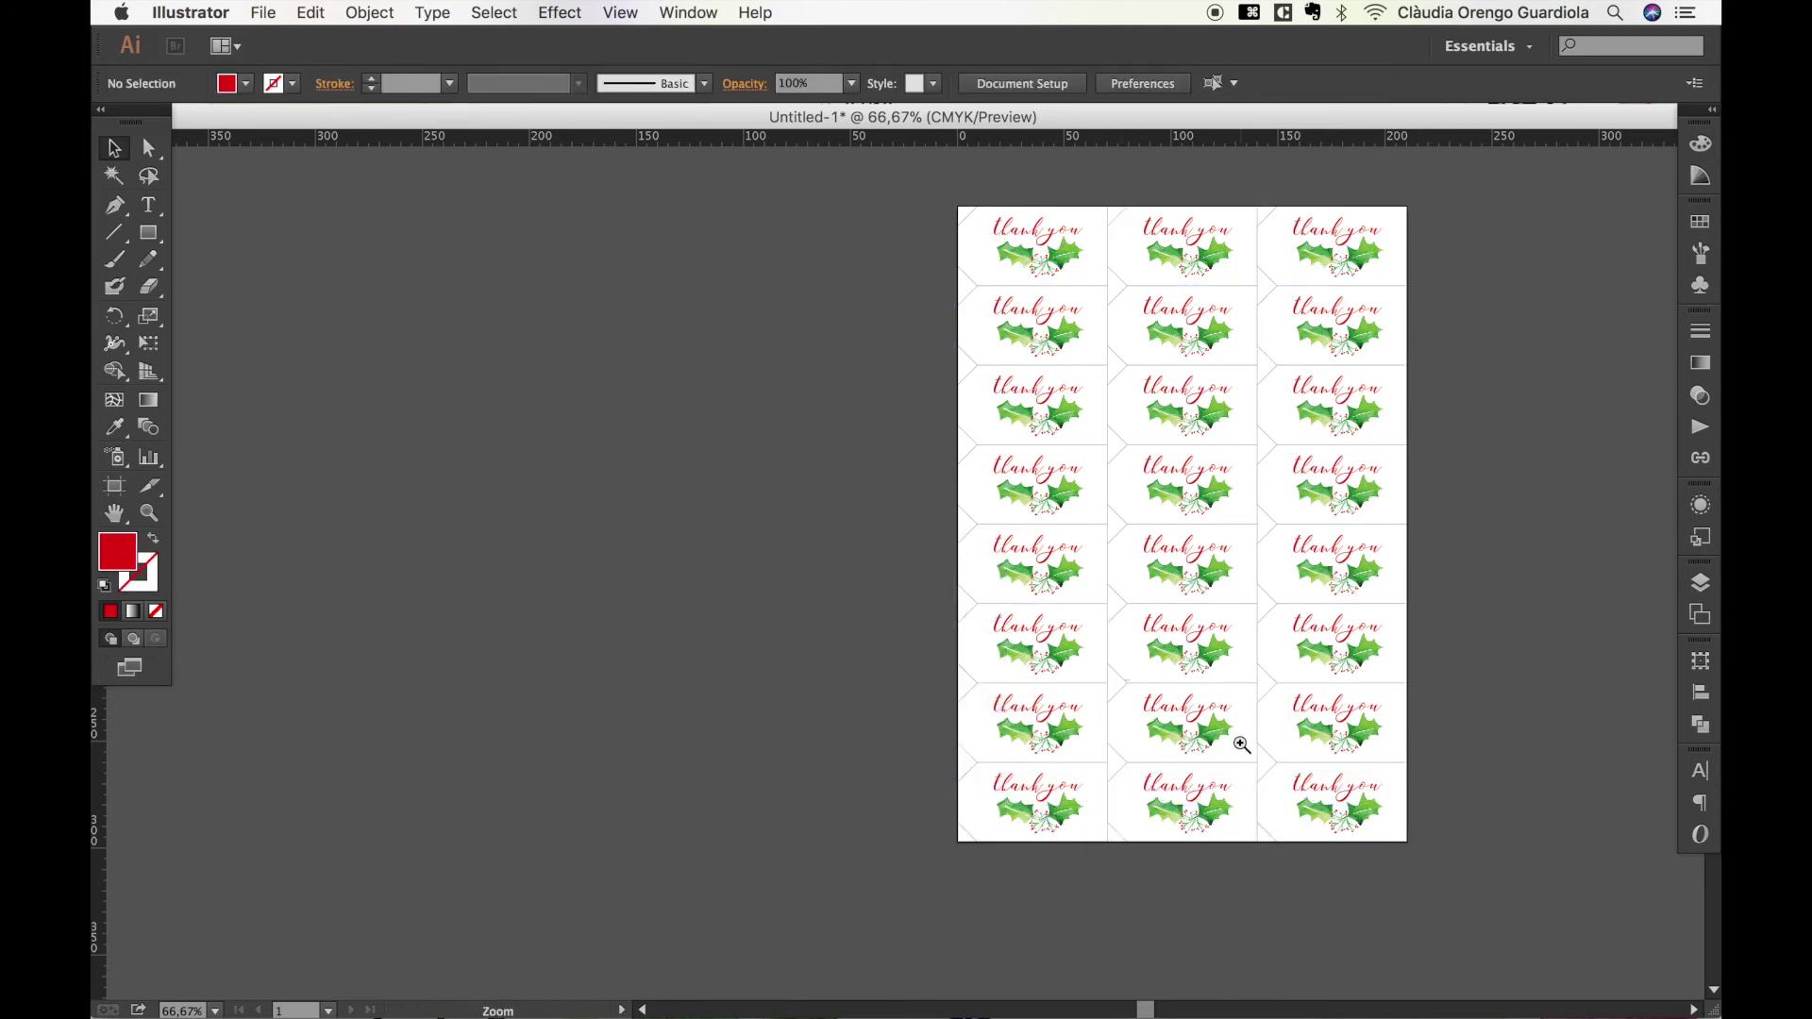
# Examine how the tag outlines meet each other and the page edges near the bottom-right corner, and review the whole sheet.
pyautogui.press('super+space')
pyautogui.moveTo(1239, 743); pyautogui.dragTo(1322, 804)
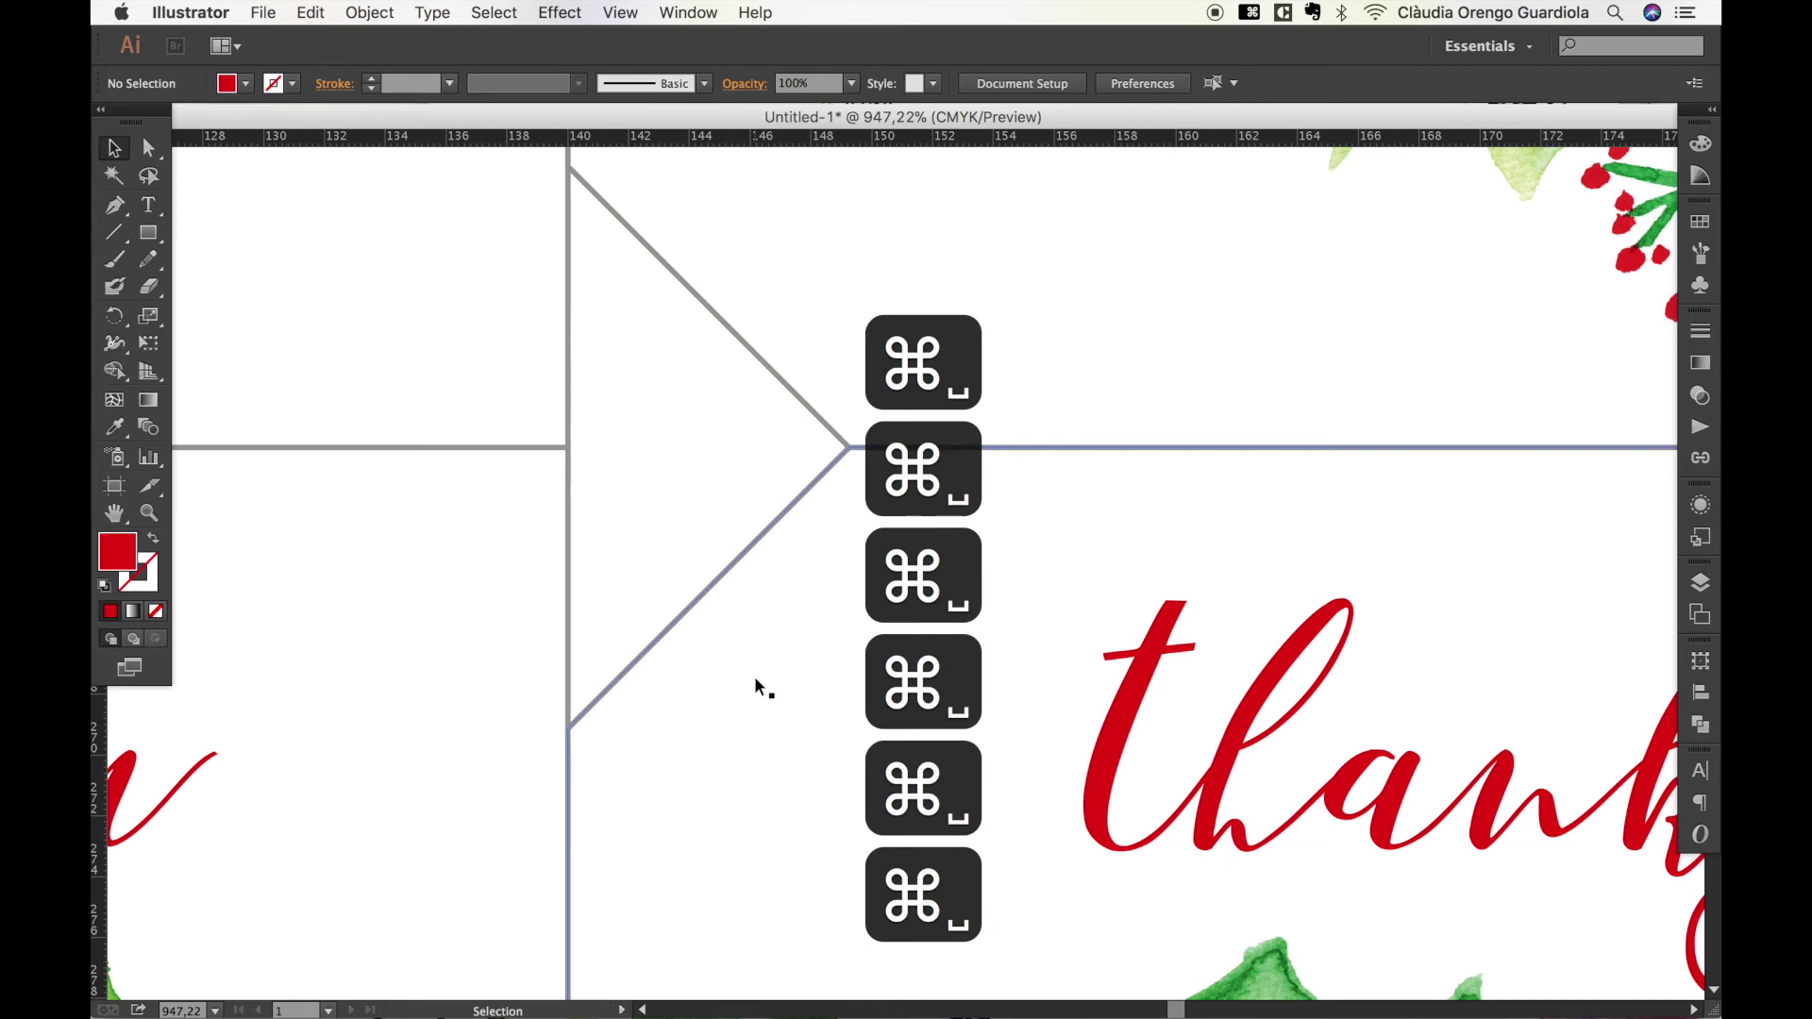
pyautogui.scroll(-10, 755, 679)
pyautogui.hscroll(3, 755, 679)
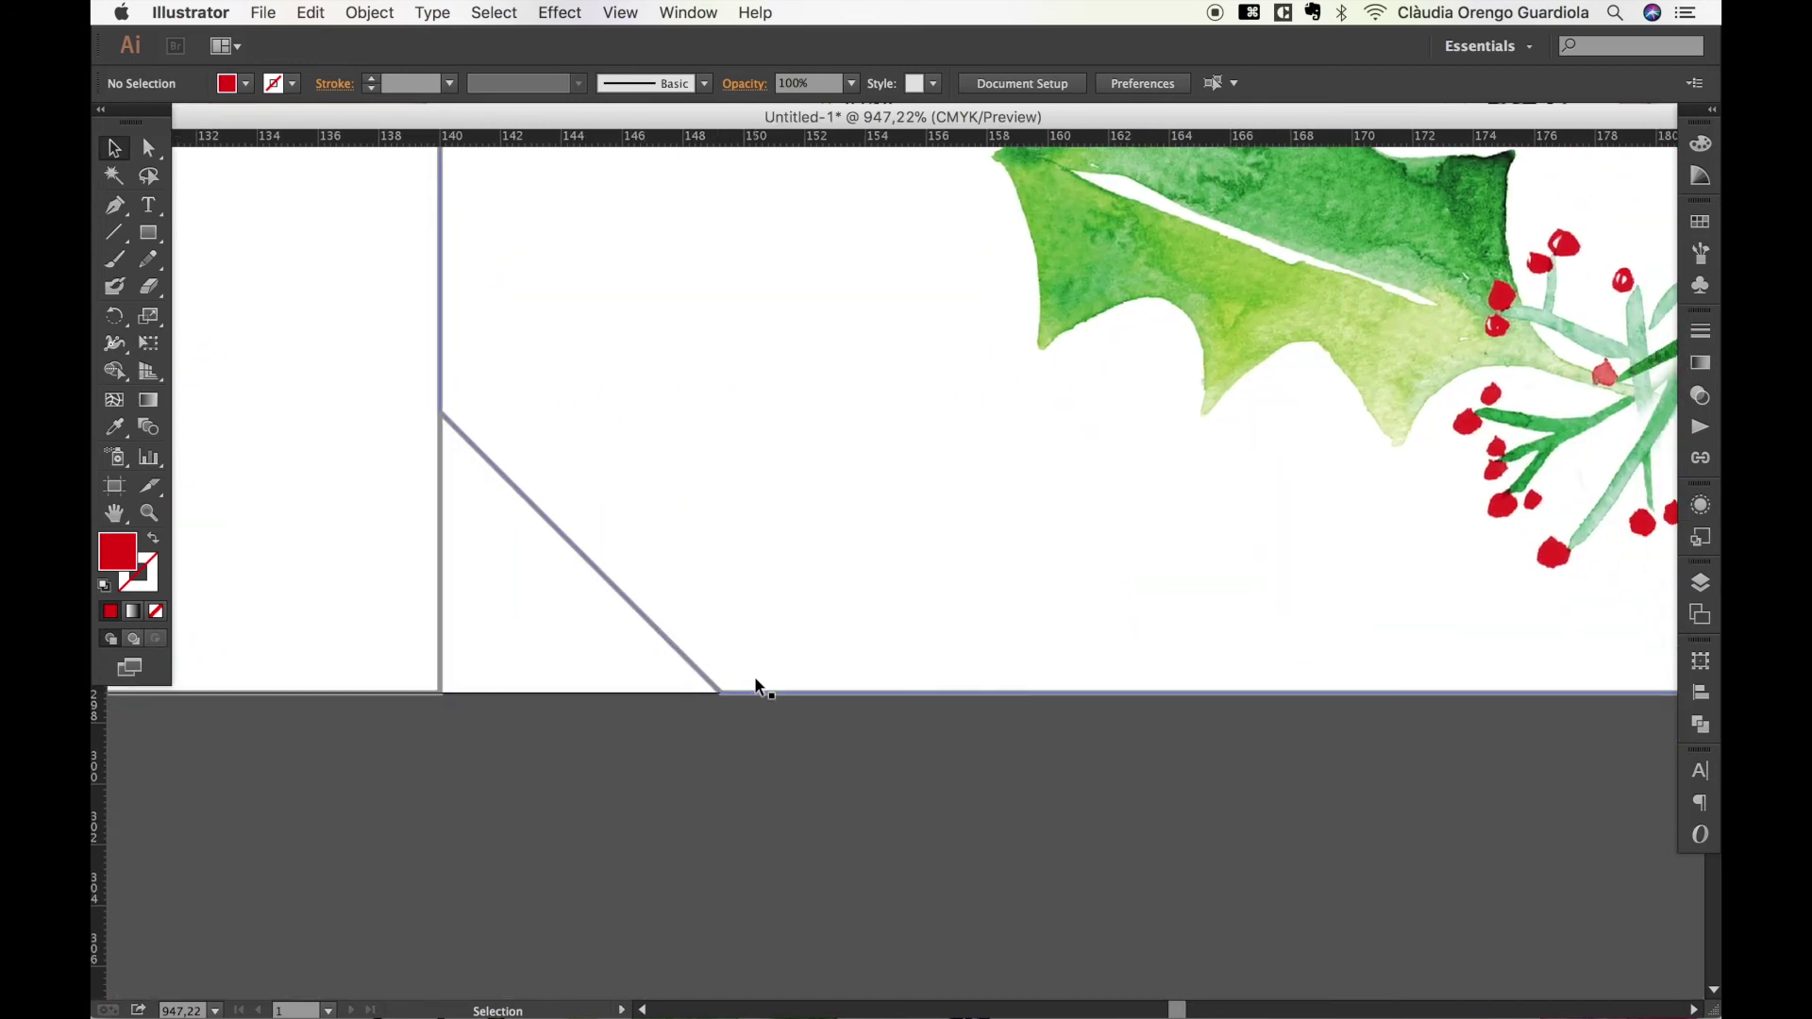
pyautogui.hscroll(15, 758, 687)
pyautogui.scroll(3, 758, 687)
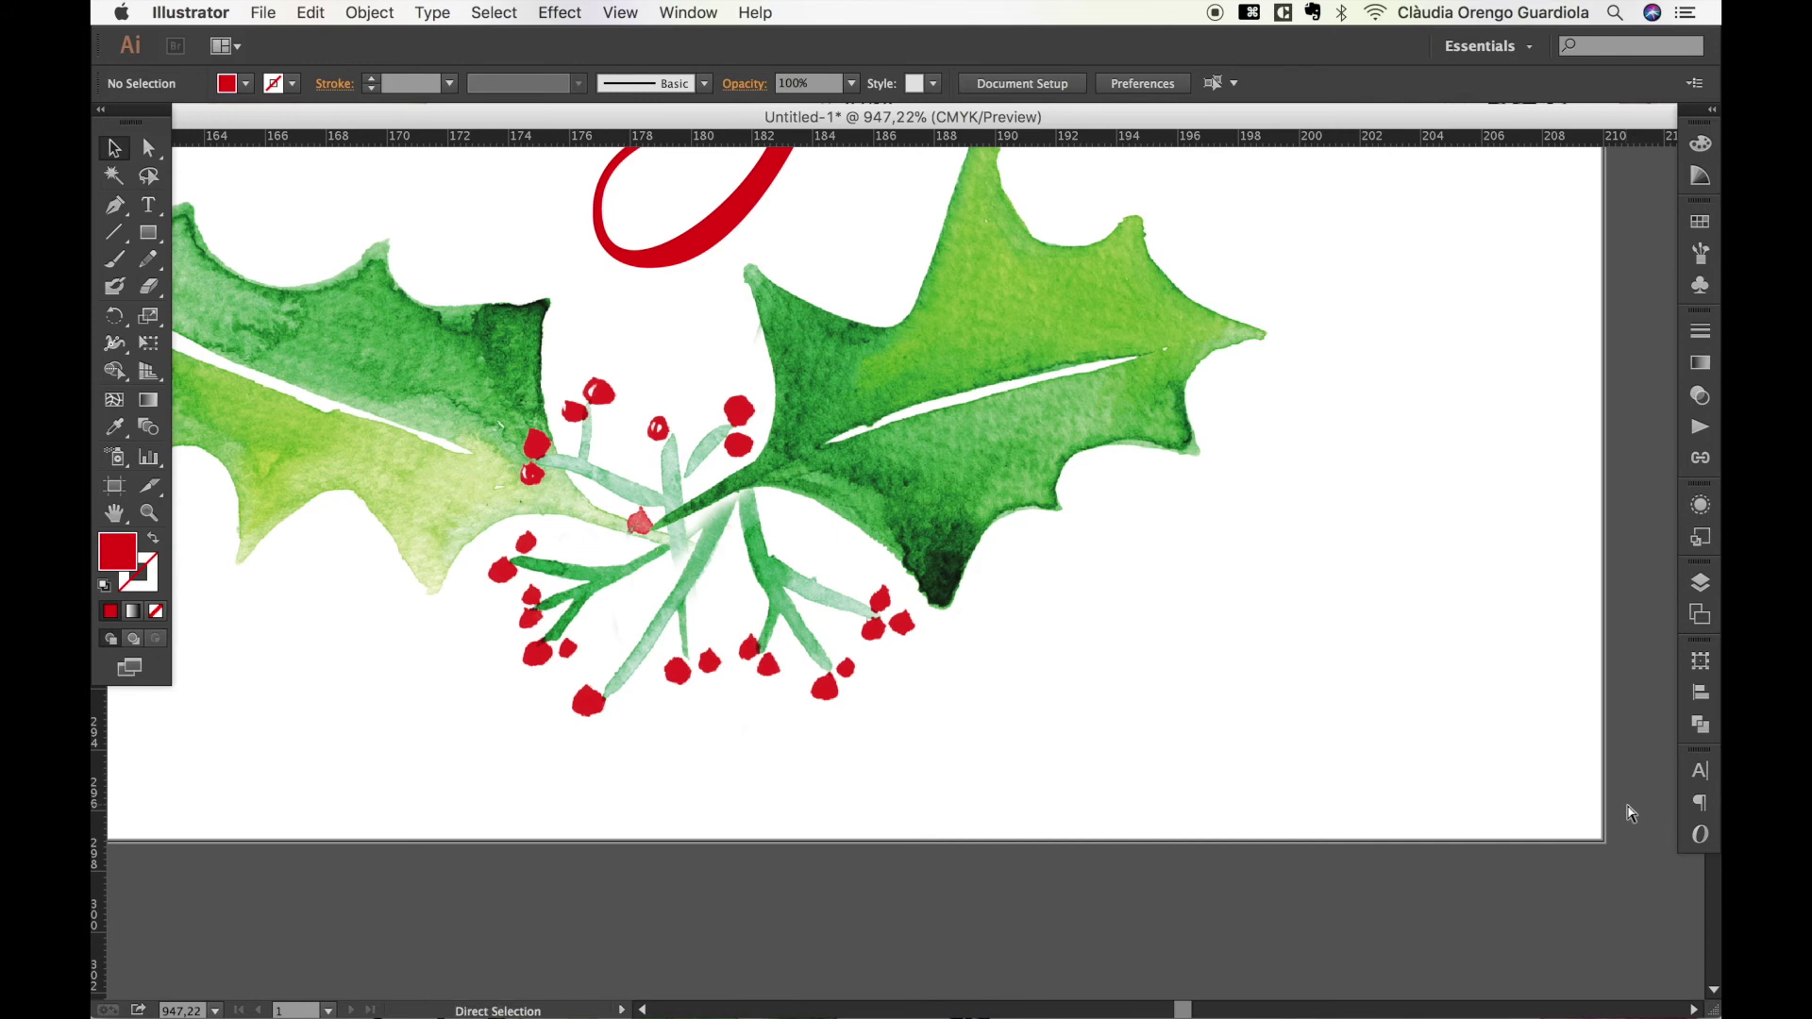
pyautogui.press('super+minus')
pyautogui.press('alt+super+space')
pyautogui.keyDown('alt'); pyautogui.keyDown('super'); pyautogui.click(1205, 687); pyautogui.keyUp('super'); pyautogui.keyUp('alt')
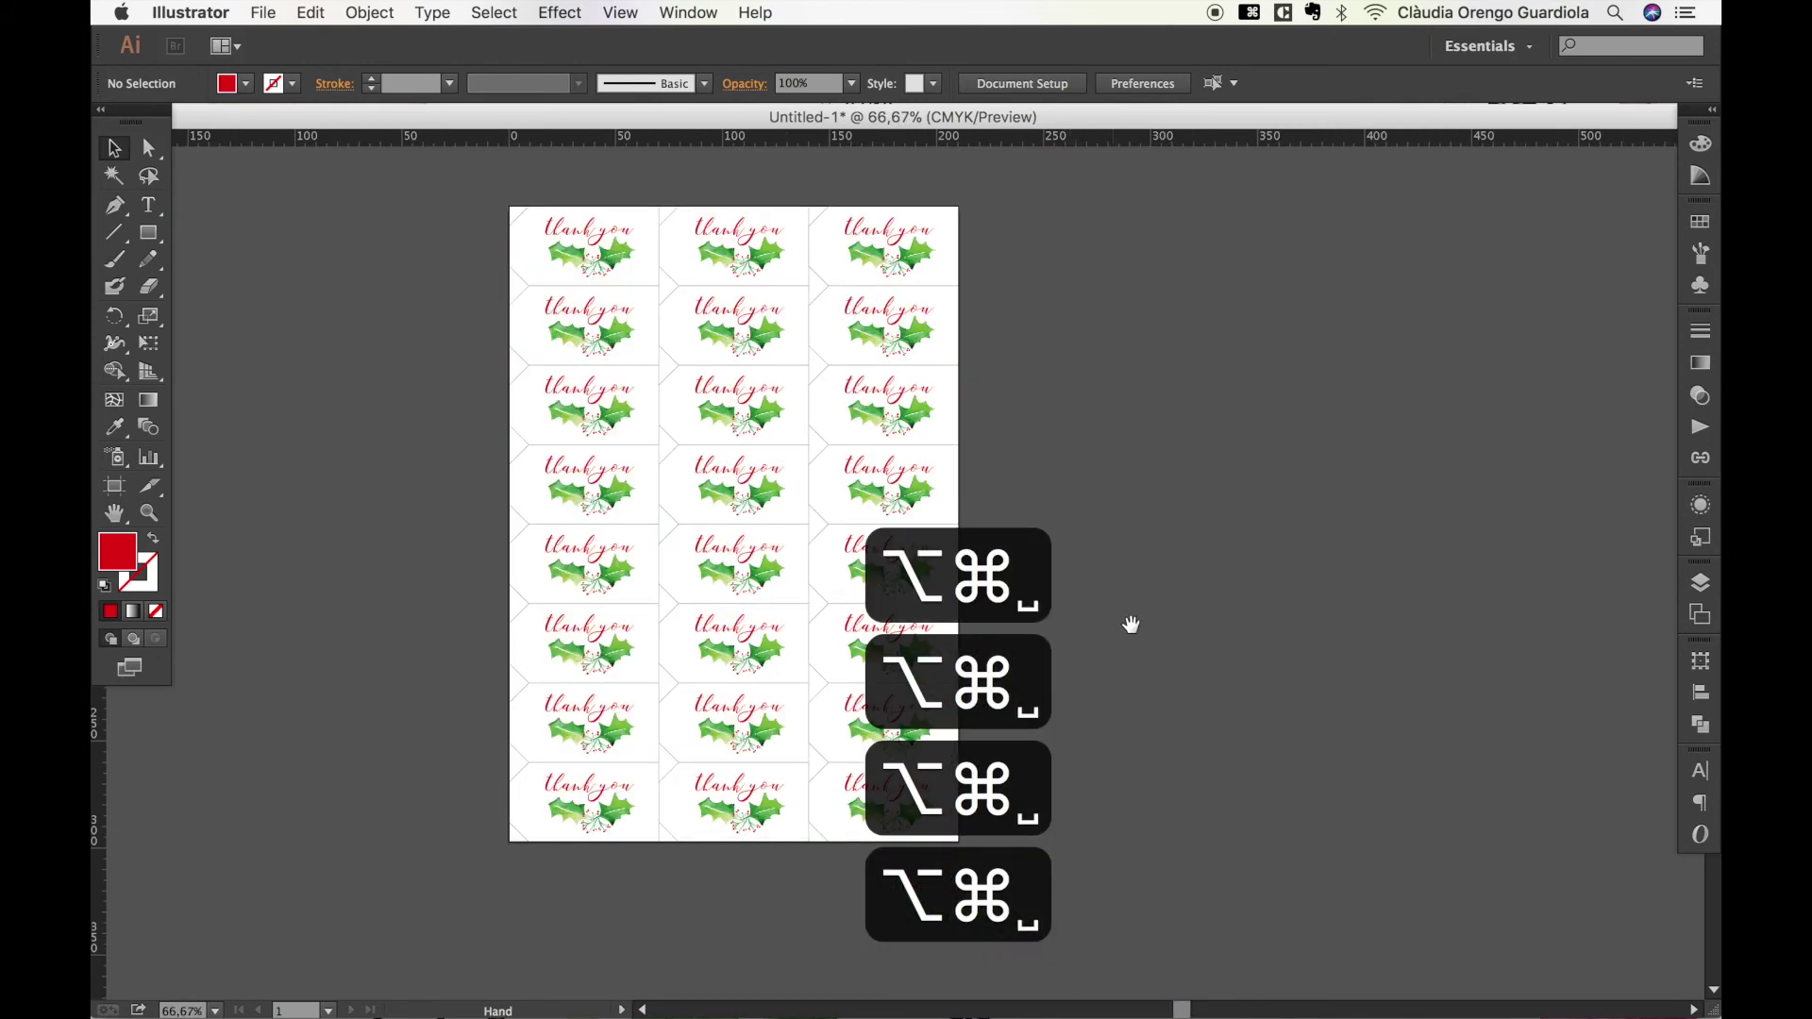
pyautogui.moveTo(1131, 625); pyautogui.dragTo(1302, 687)
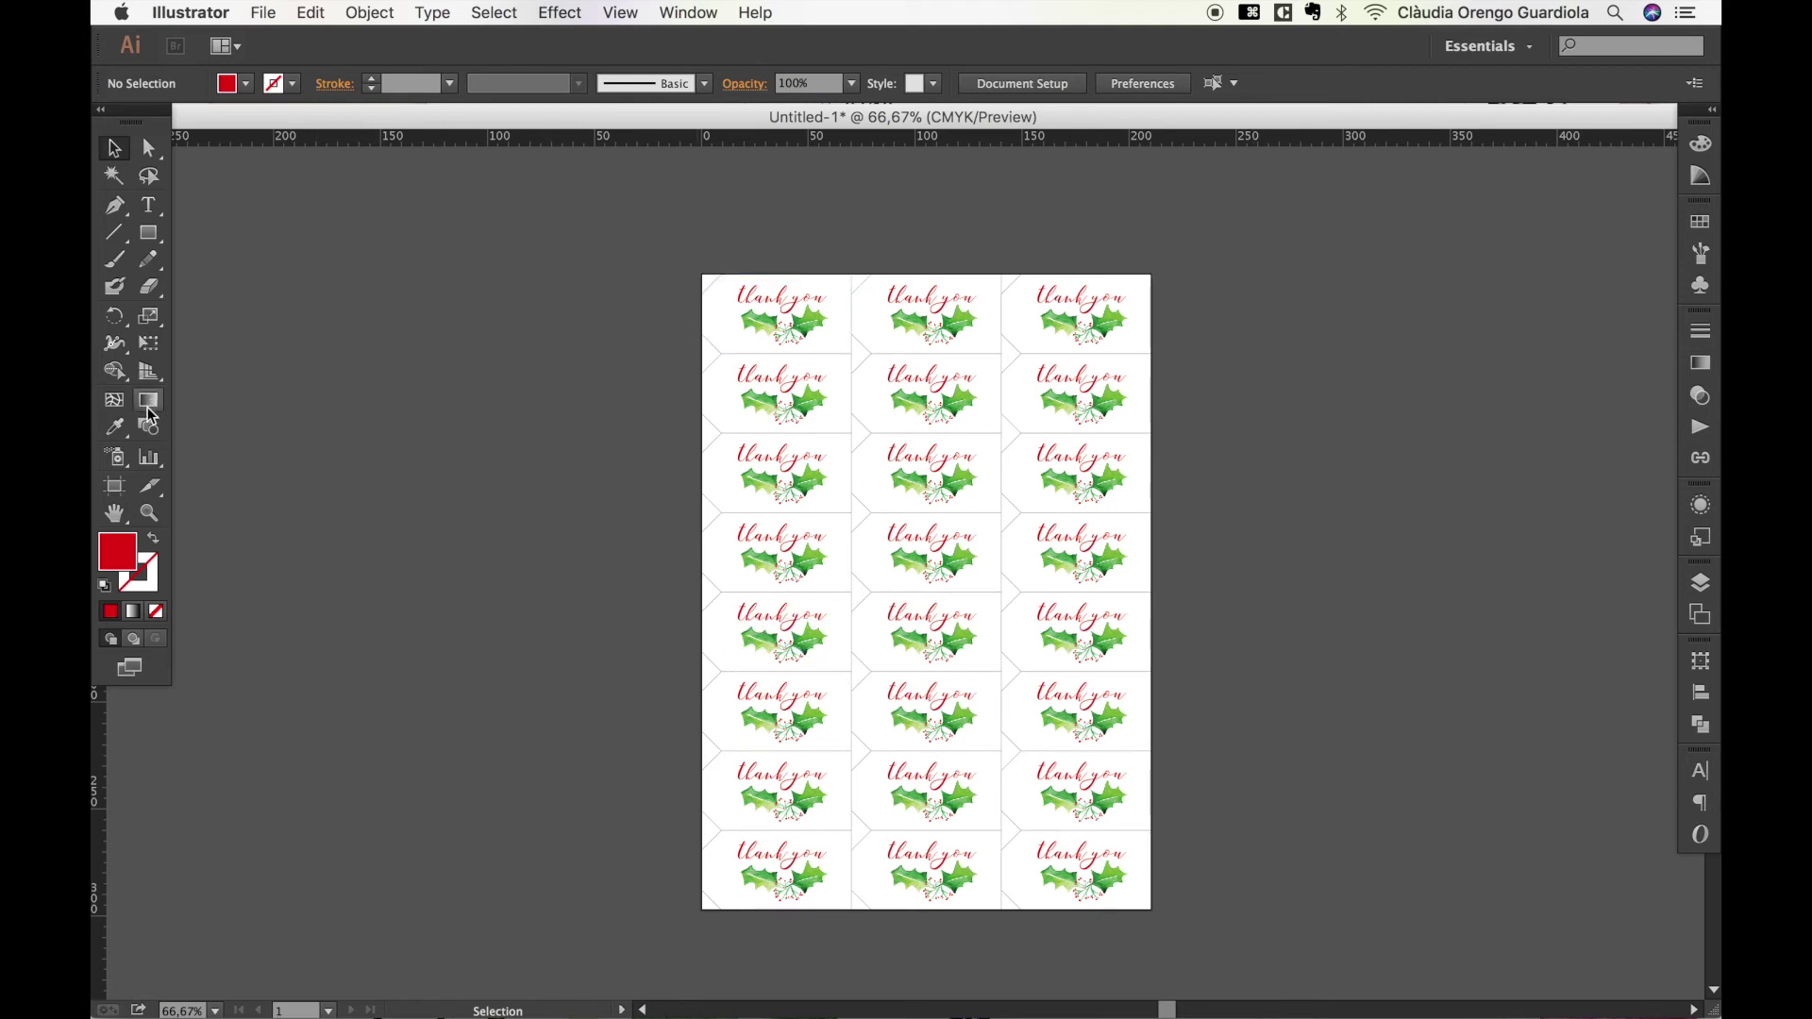
# Add a second blank A4 artboard beside the tag sheet, level with its top edge.
pyautogui.click(114, 486)
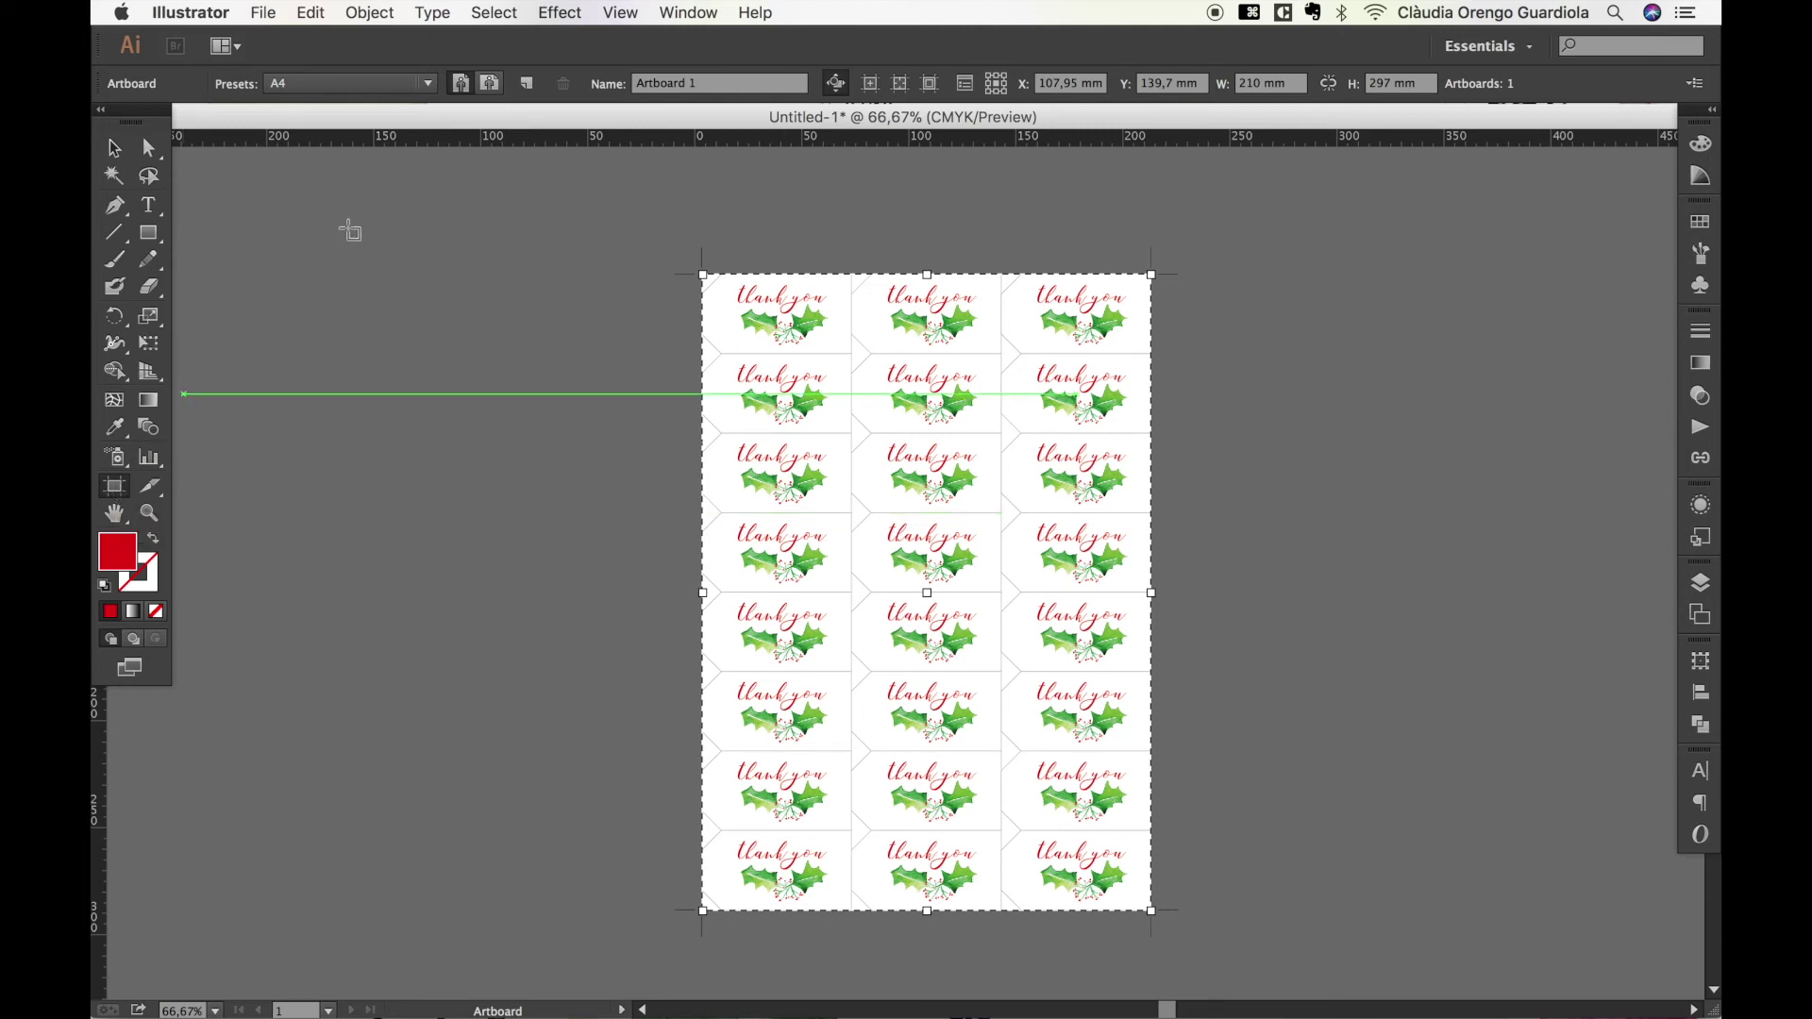
pyautogui.click(526, 87)
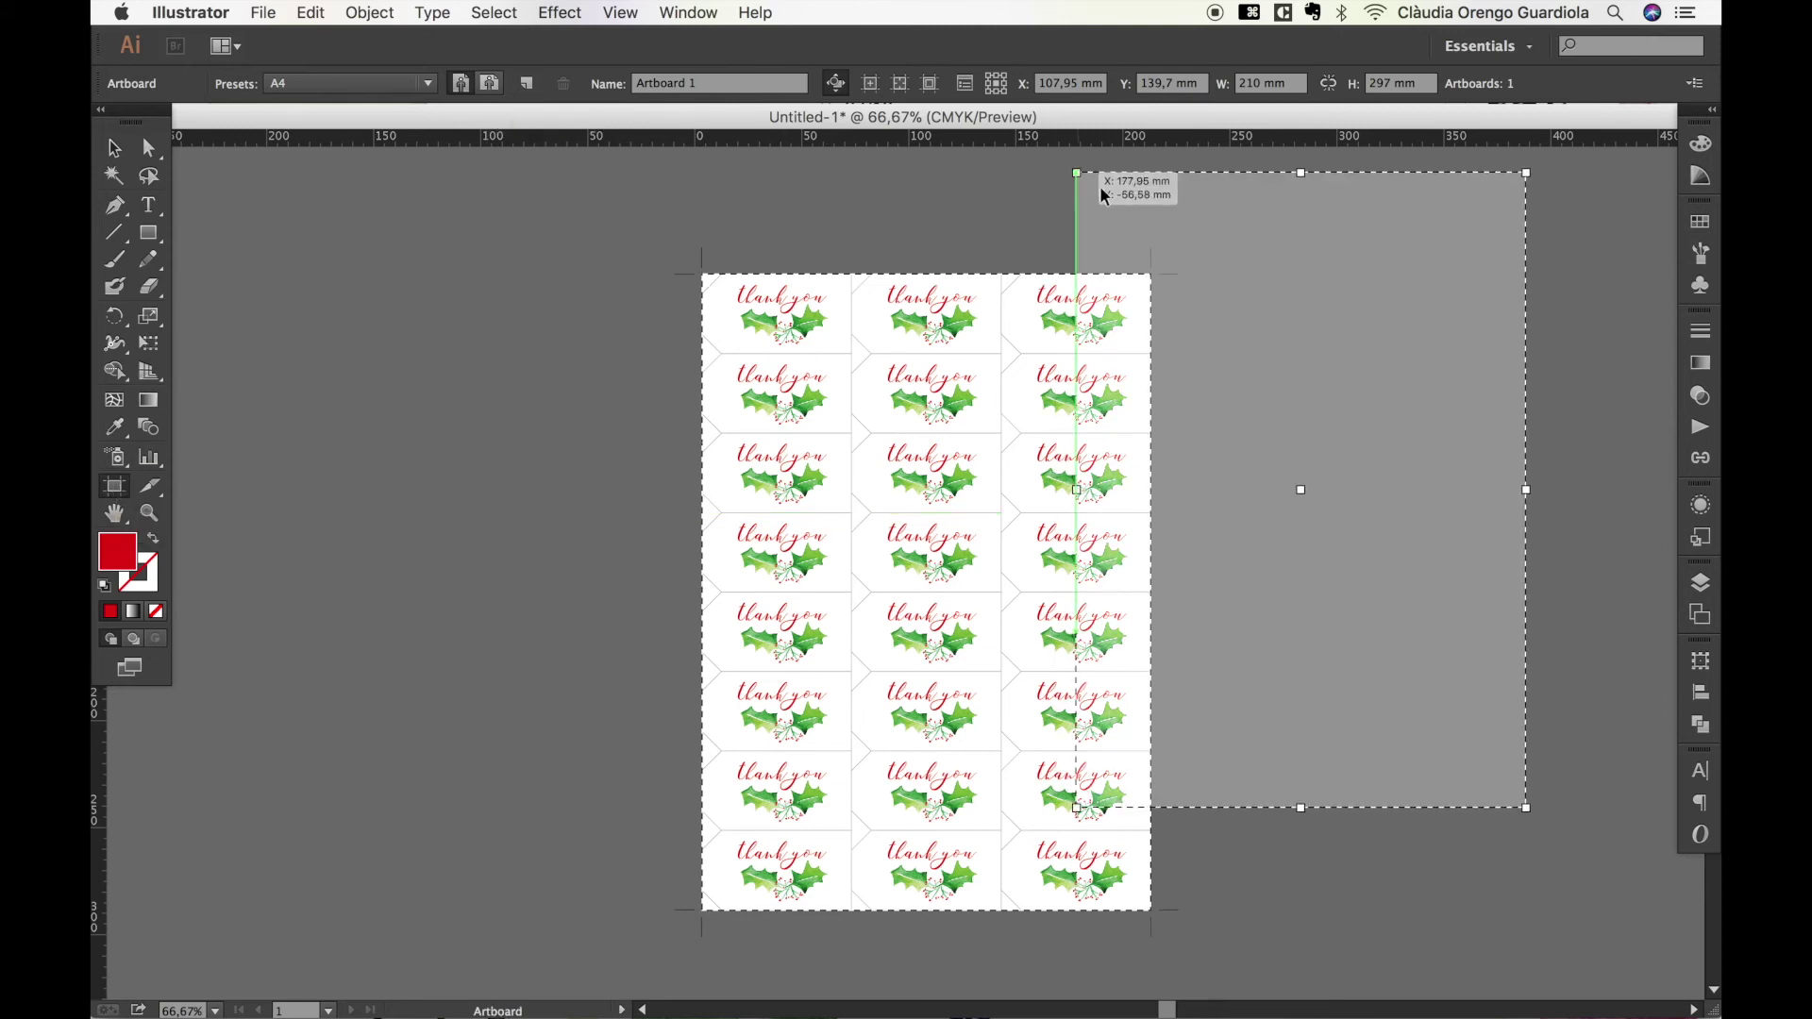
pyautogui.click(1224, 276)
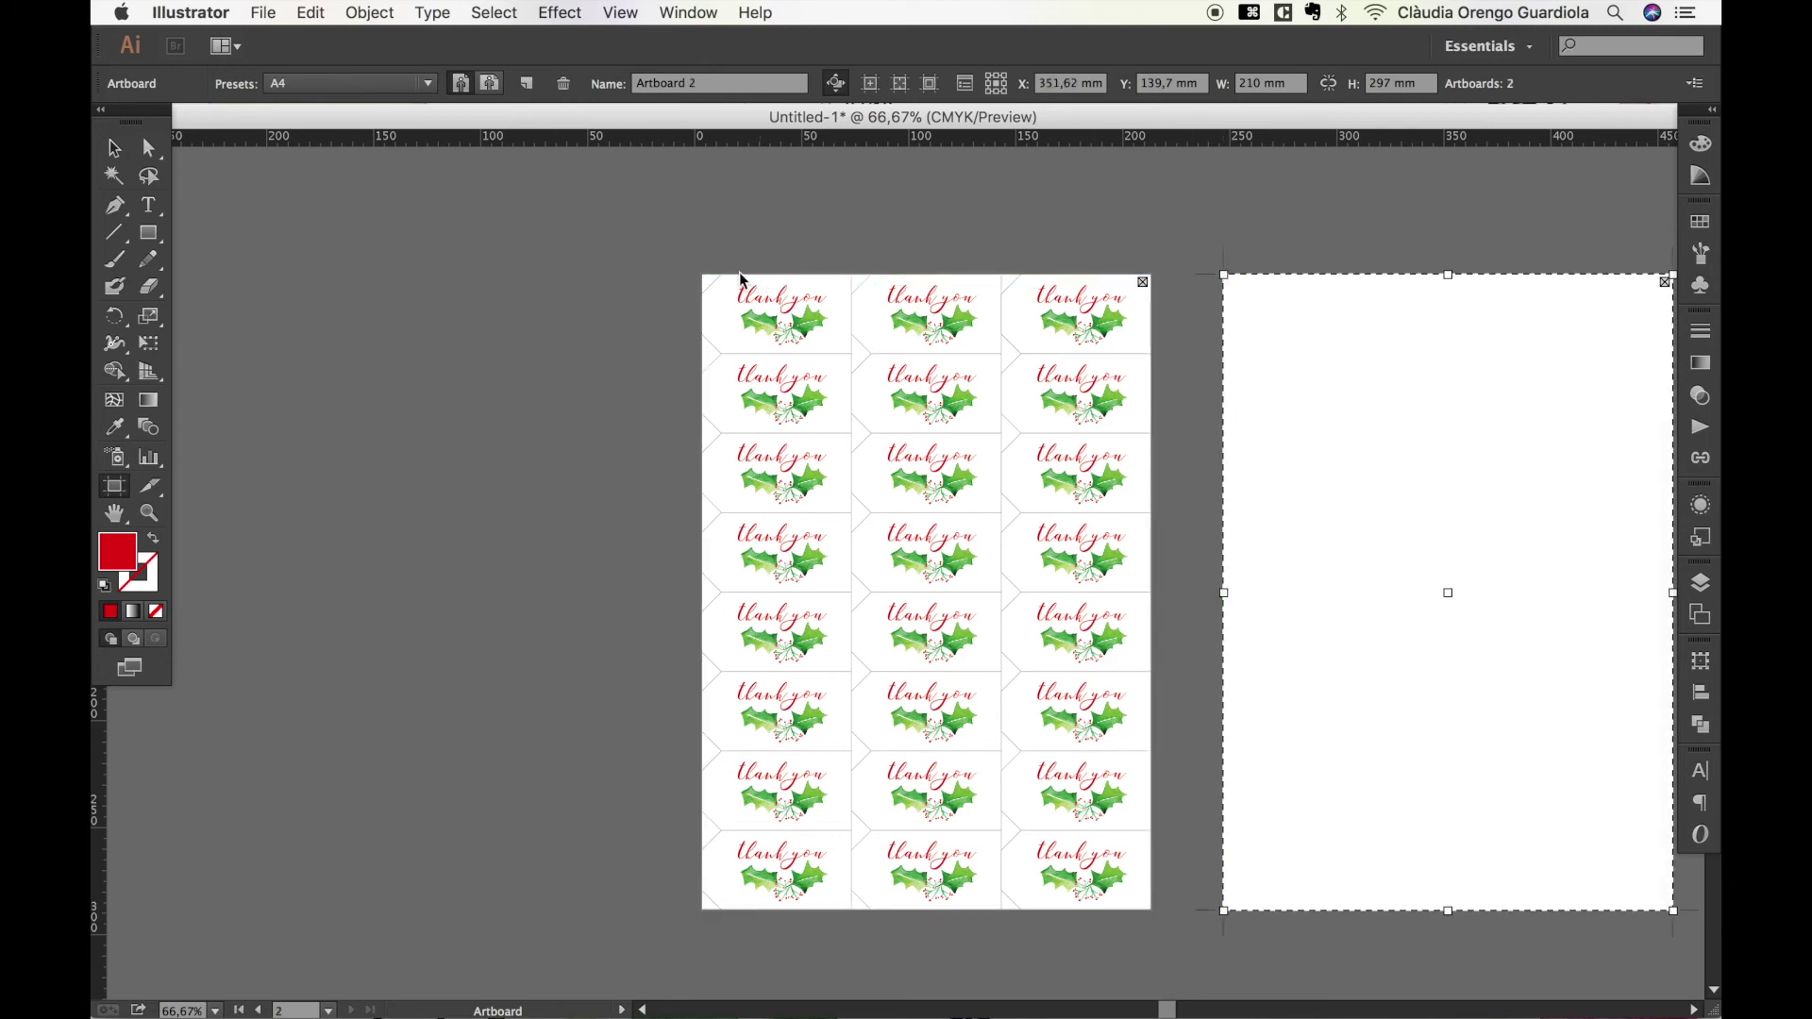
pyautogui.click(115, 148)
pyautogui.hscroll(4, 991, 351)
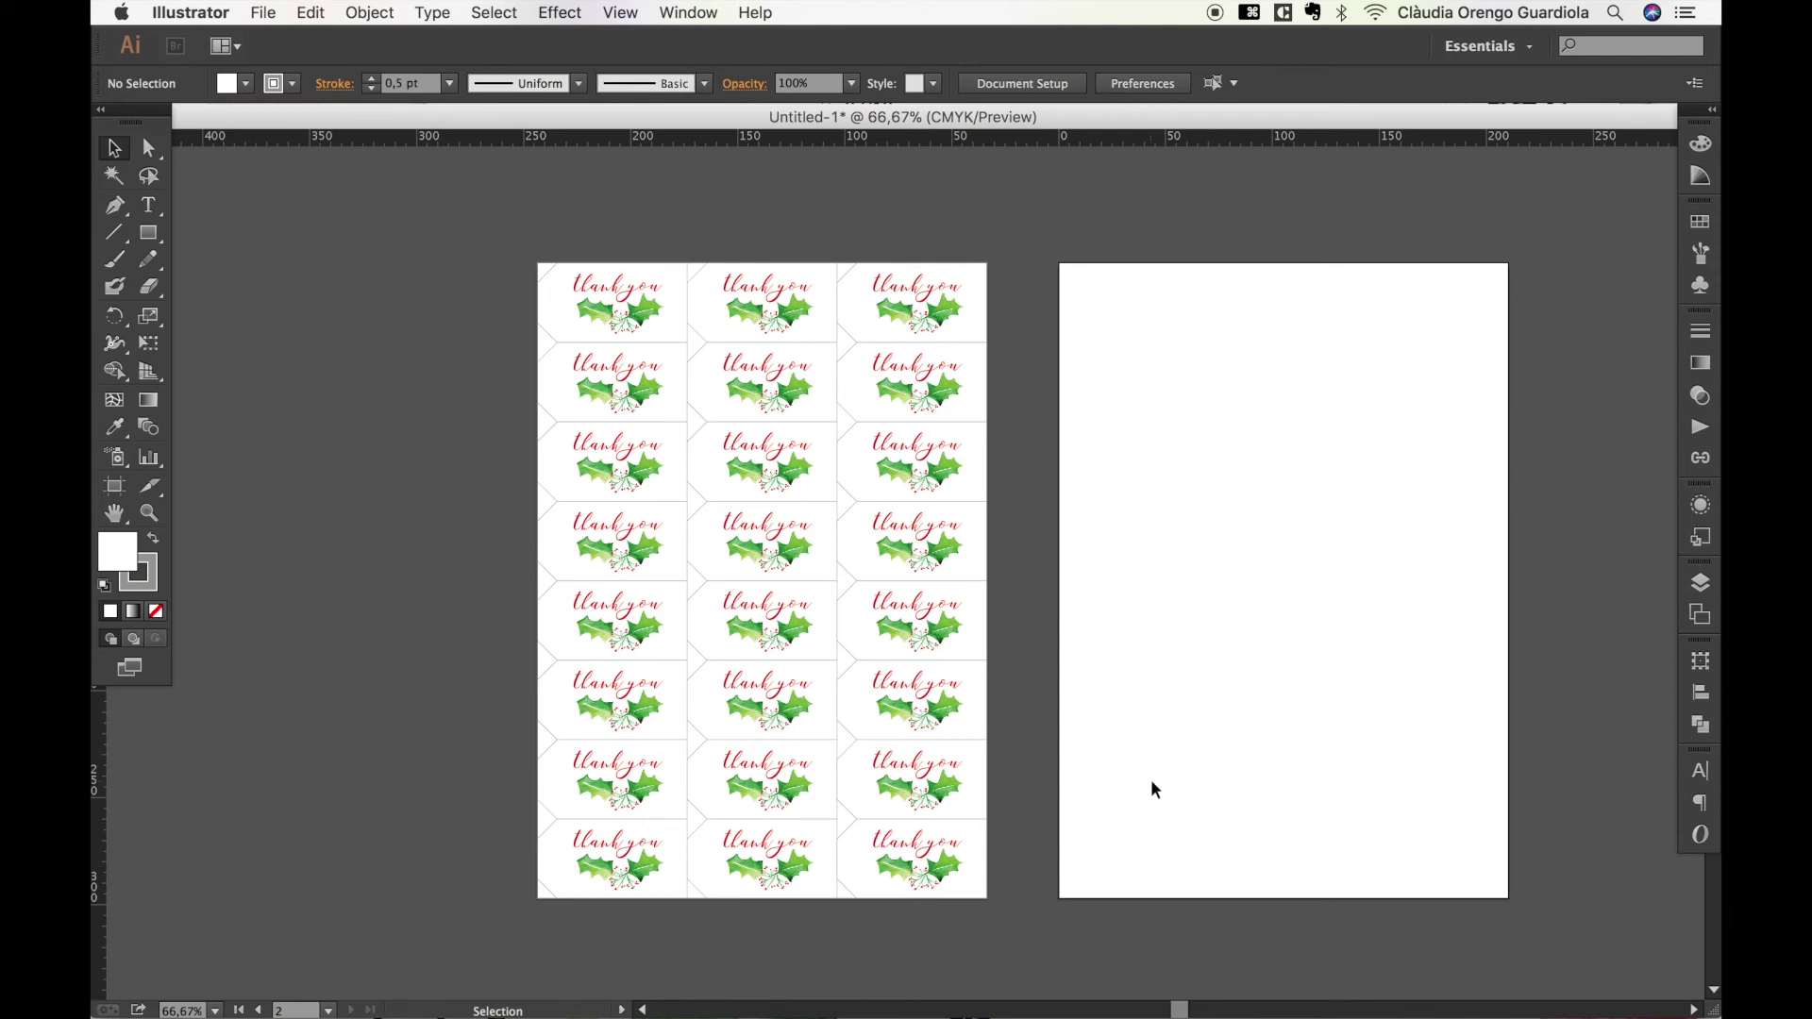
# Switch to Finder and place christmas-pattern-1.jpg from the christmas-tags folder onto the second artboard.
pyautogui.moveTo(283, 1006)
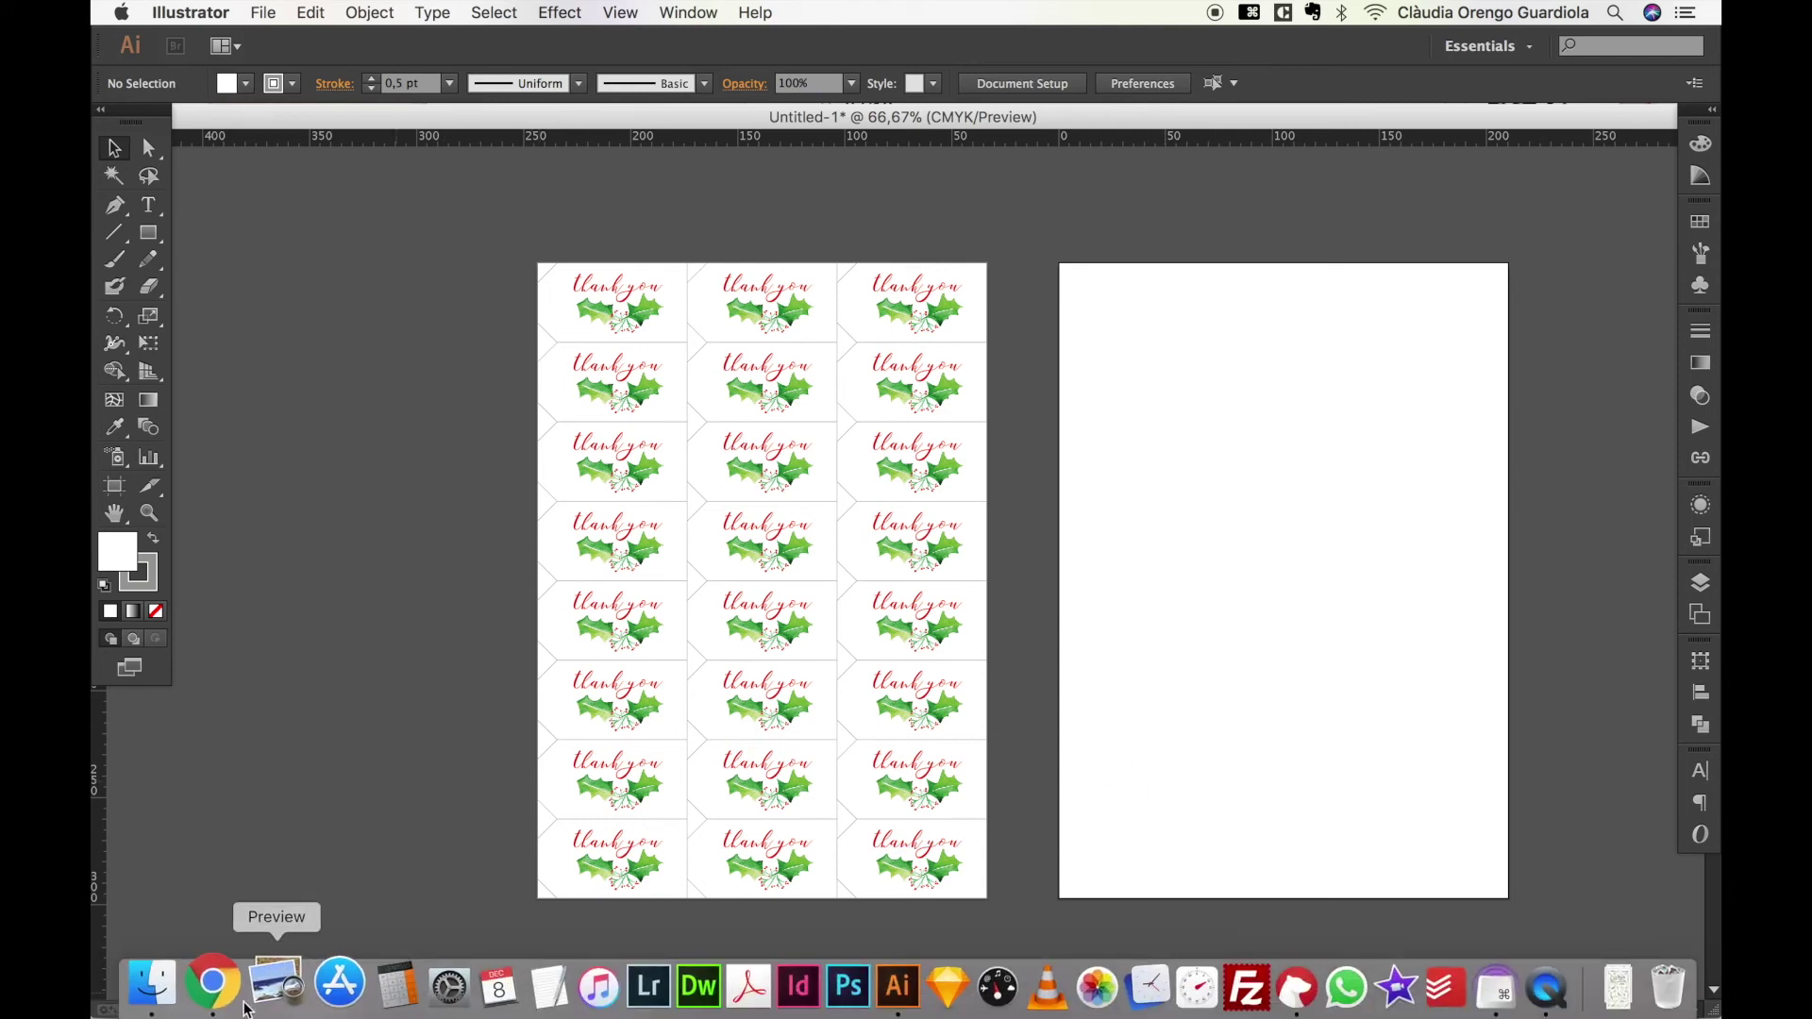
pyautogui.click(168, 986)
pyautogui.click(954, 316)
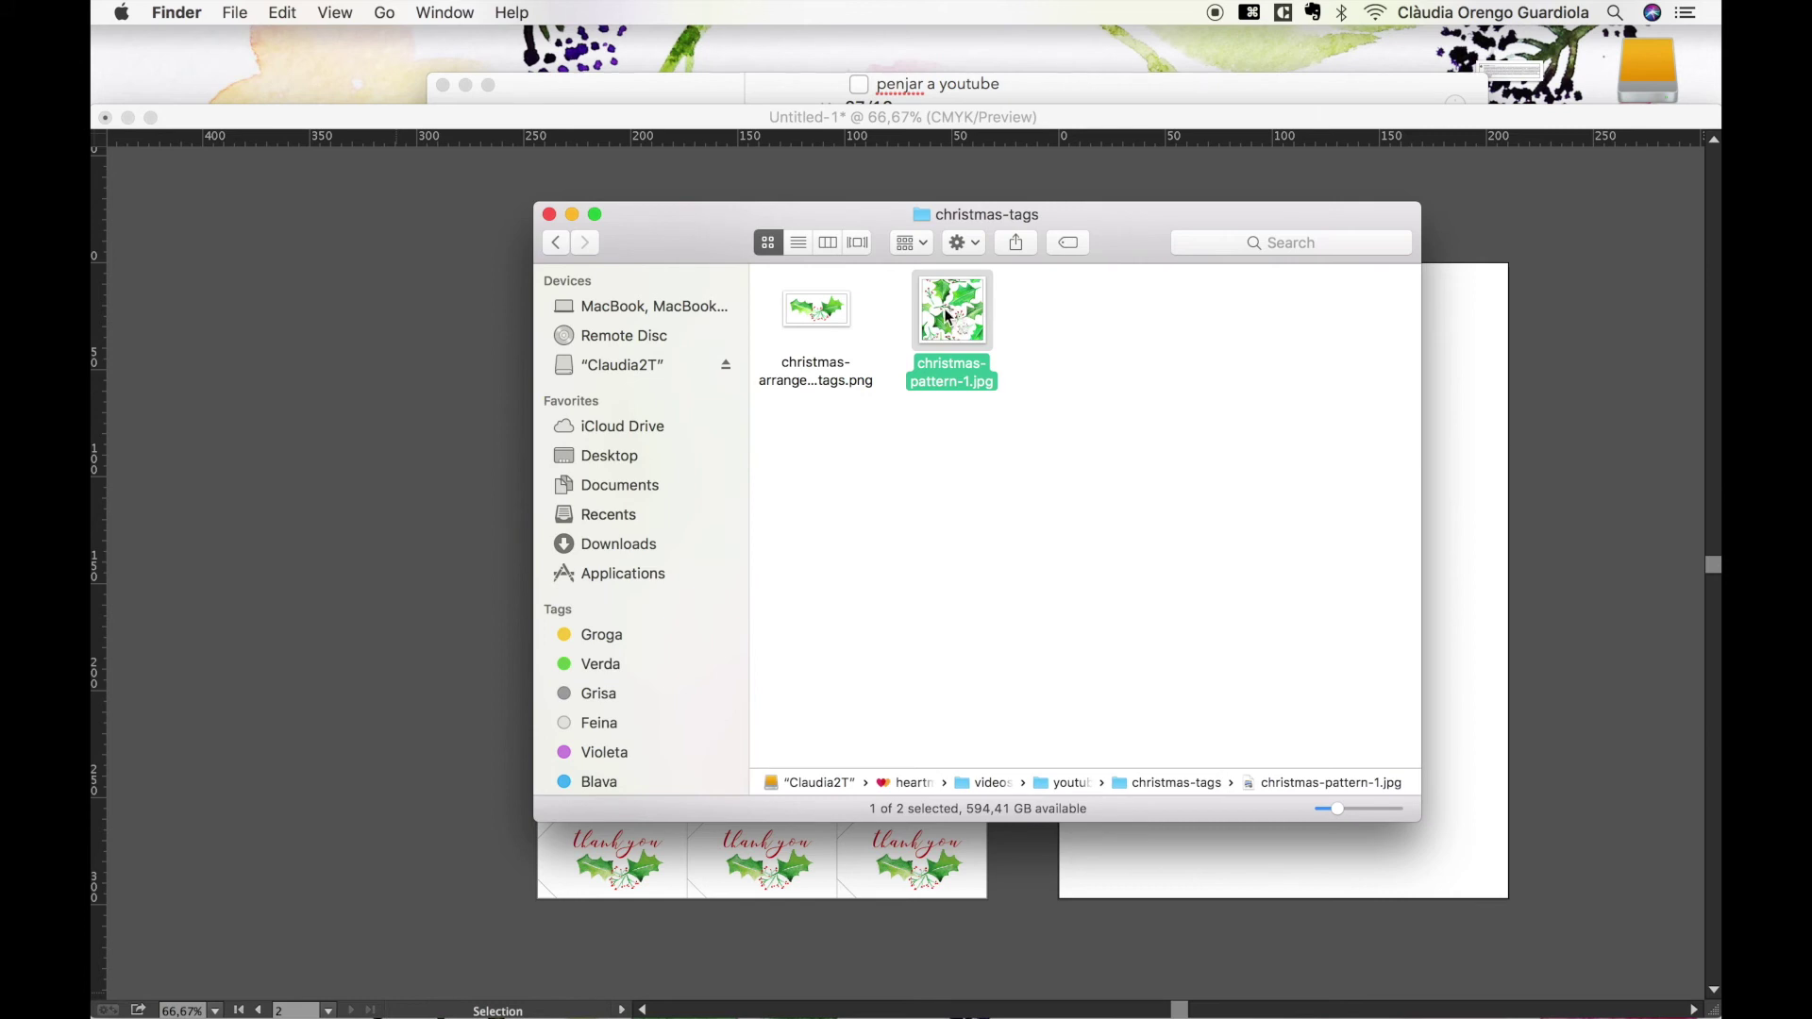
pyautogui.moveTo(949, 316); pyautogui.dragTo(1472, 550)
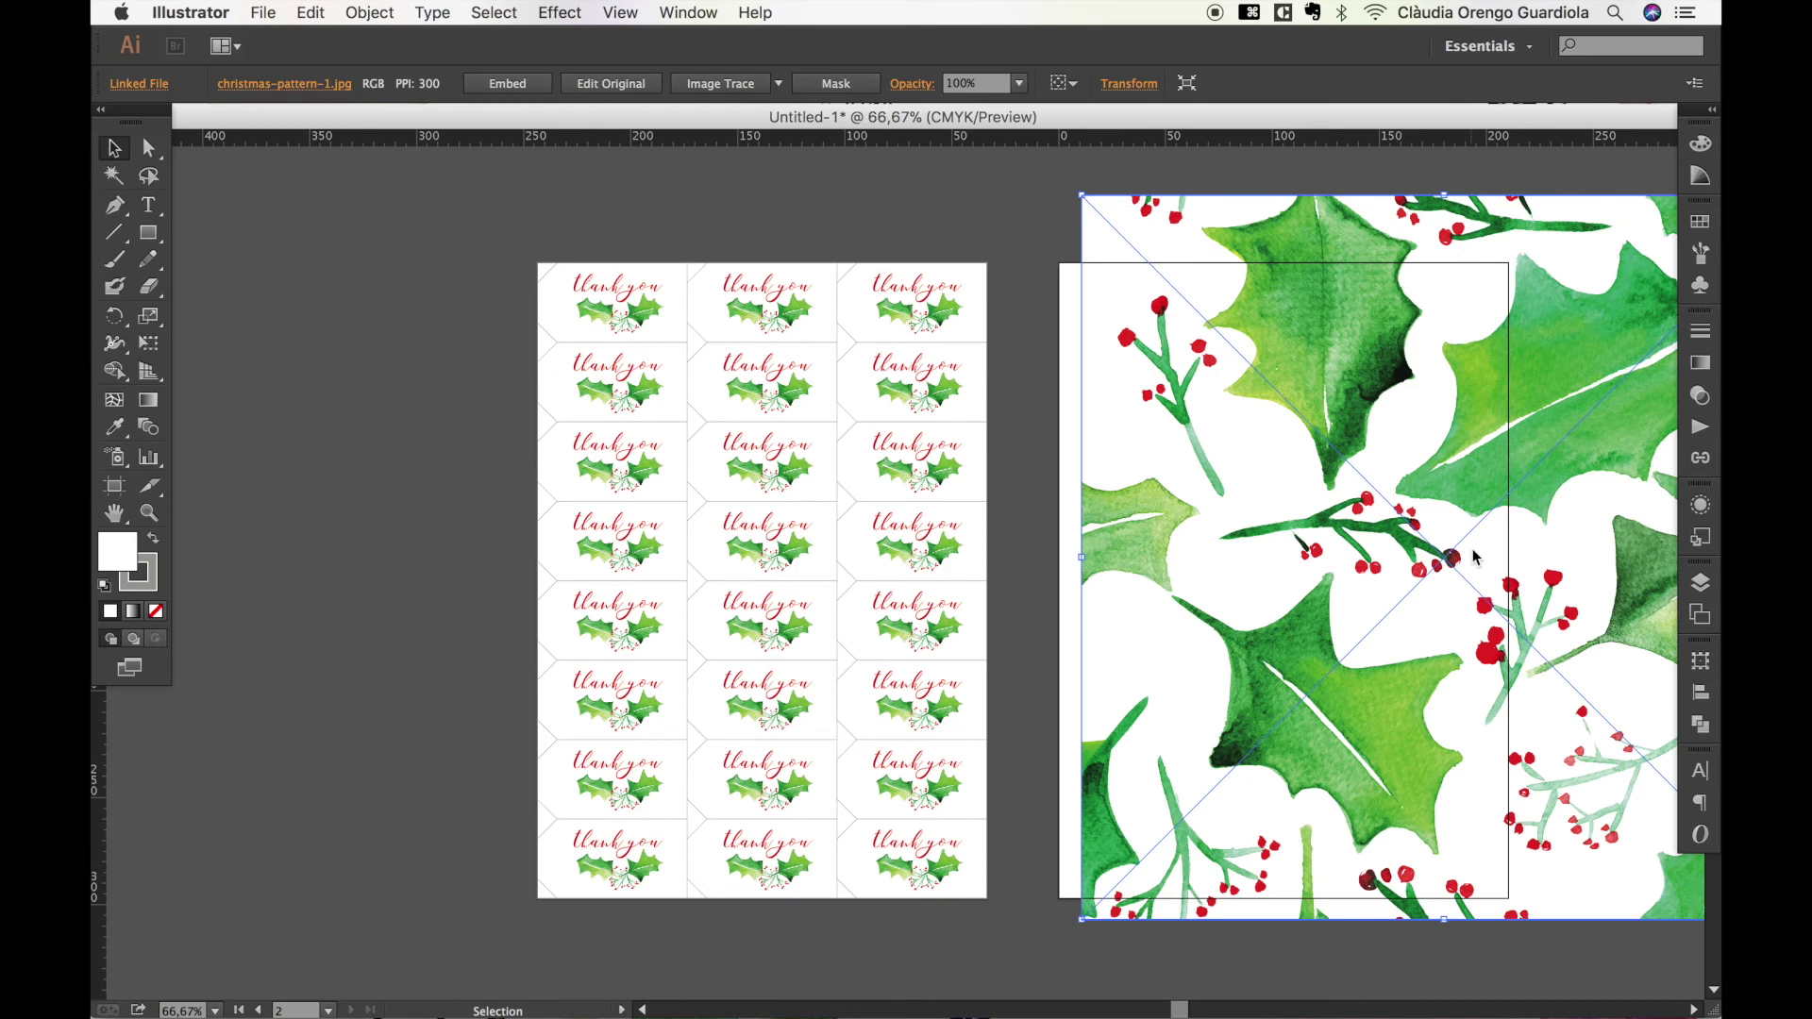
# Scale the holly pattern image proportionally to about 65 mm square and position it in the lower part of the second artboard.
pyautogui.hscroll(5, 1465, 547)
pyautogui.scroll(1, 1465, 548)
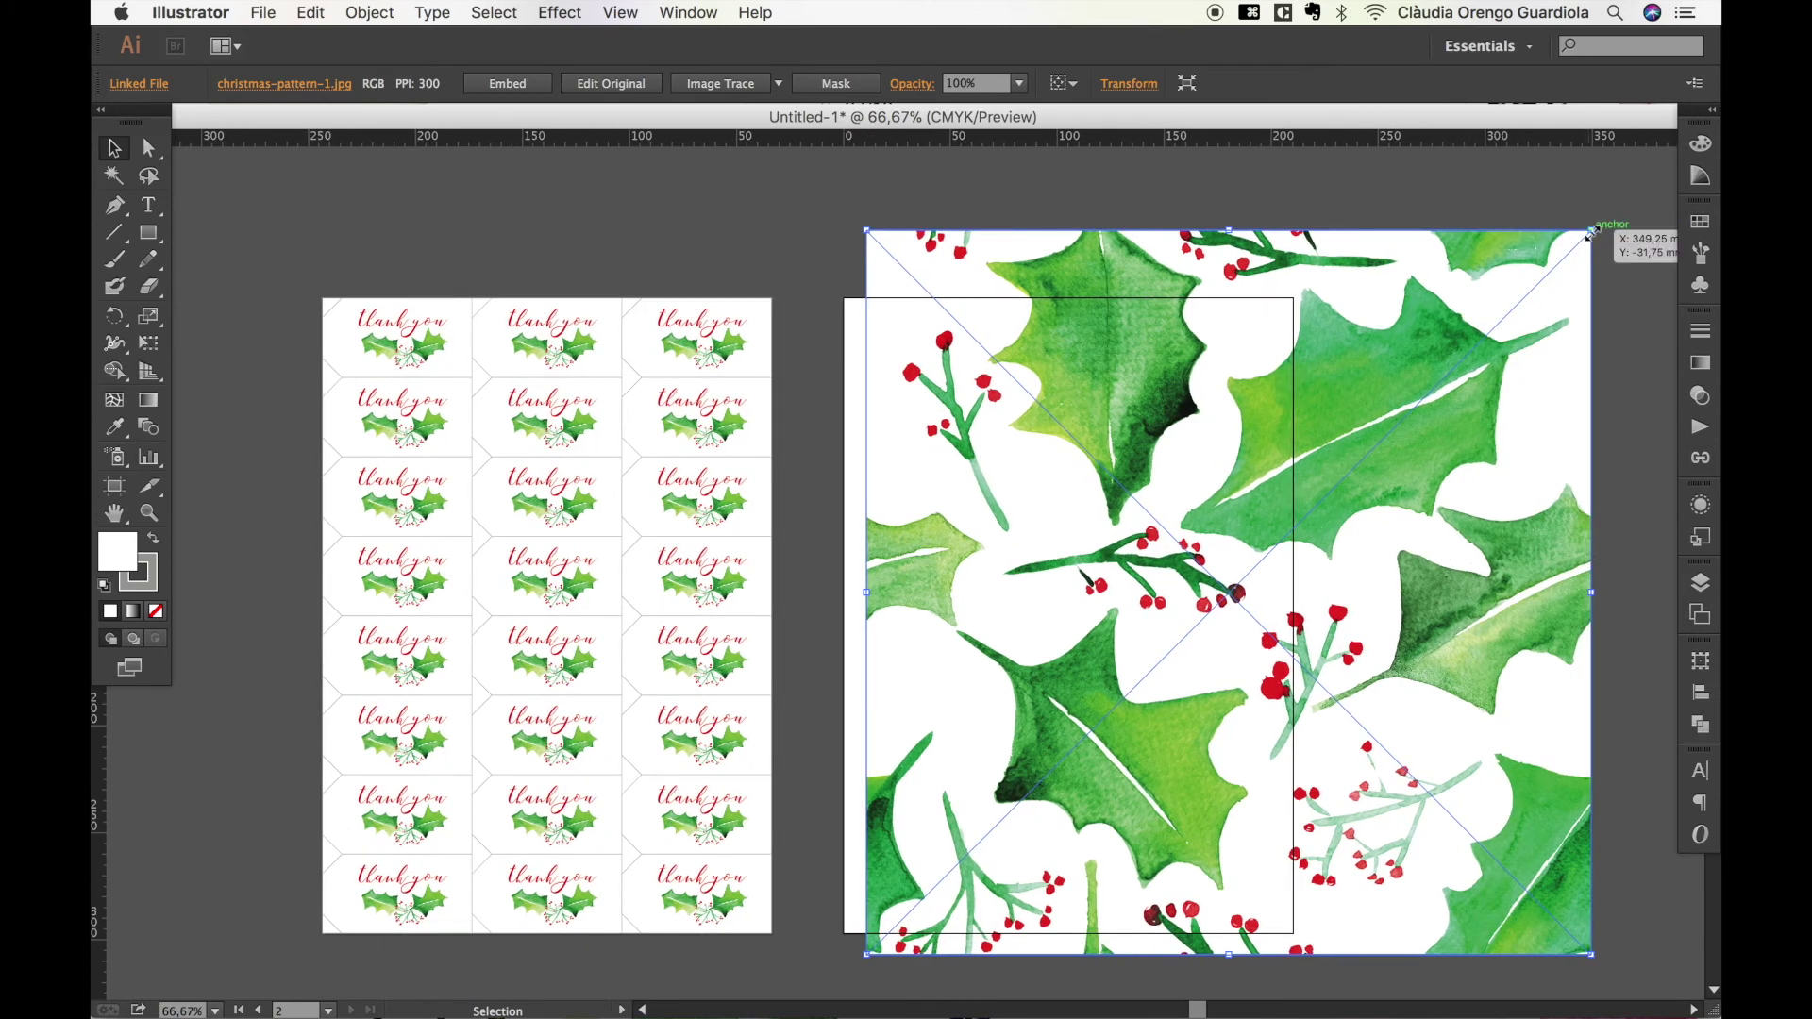
pyautogui.moveTo(1591, 231); pyautogui.dragTo(1012, 817)
pyautogui.moveTo(951, 888); pyautogui.dragTo(963, 742)
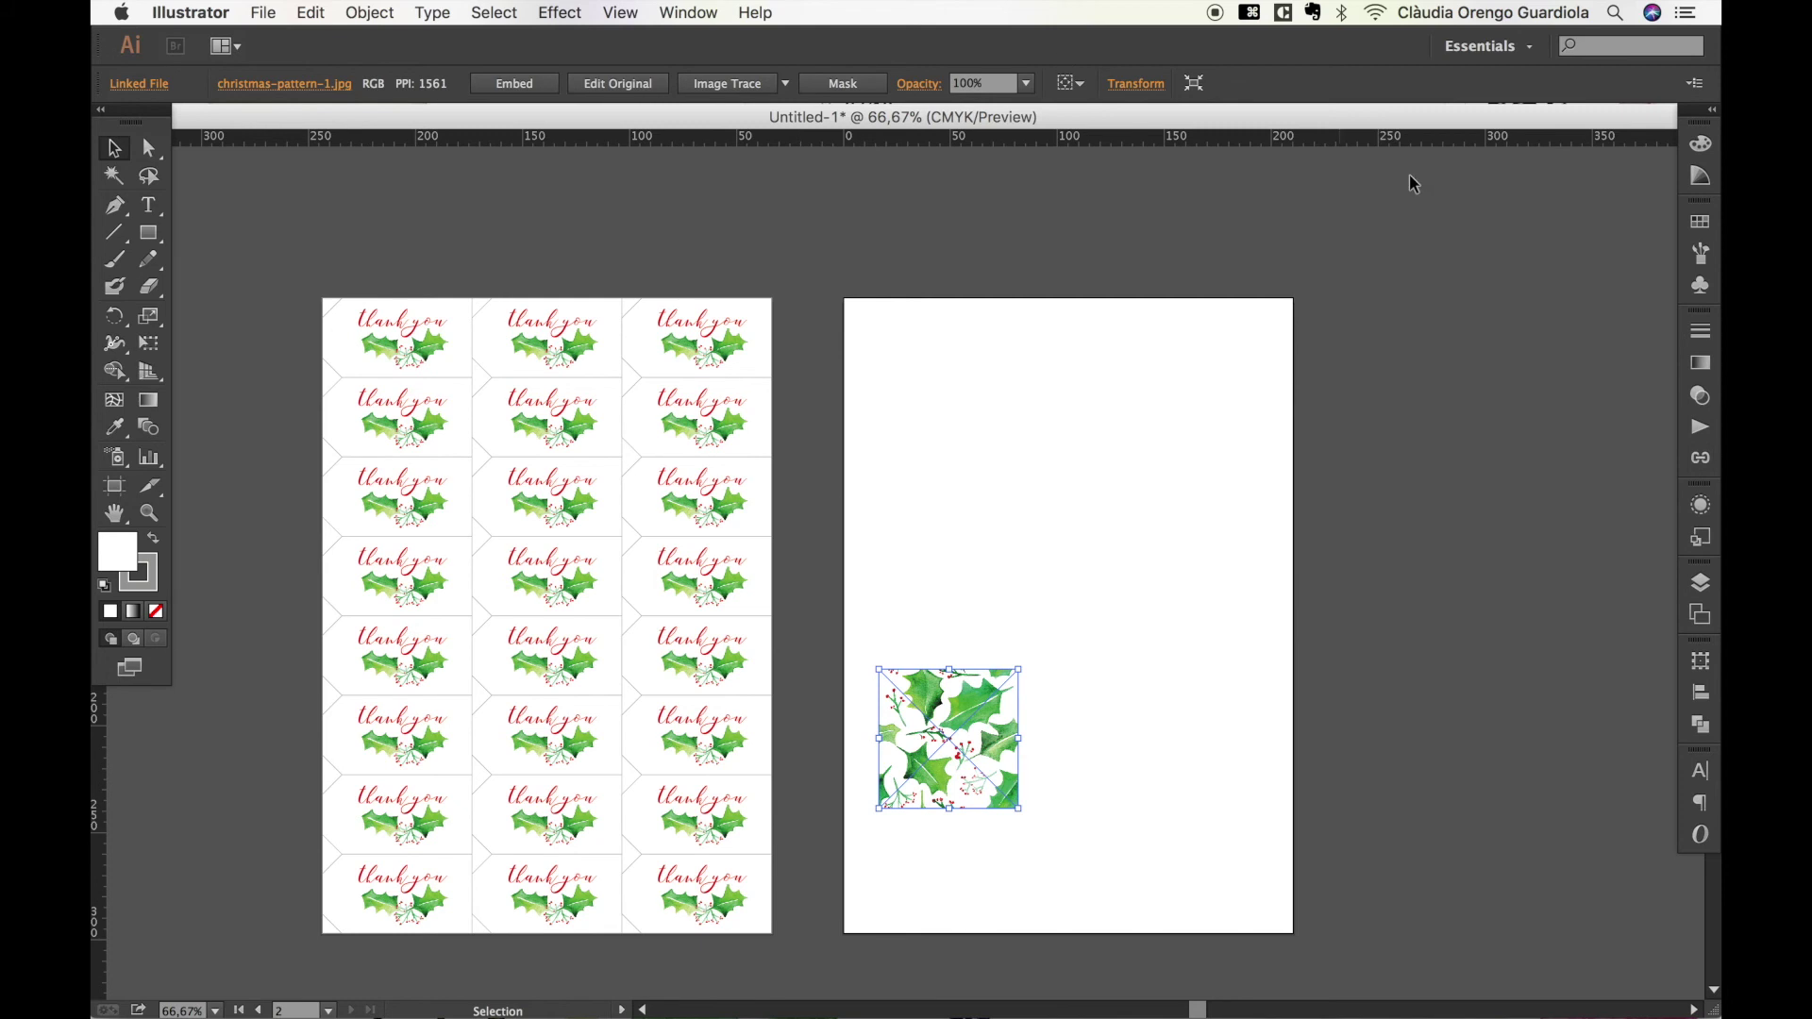
# Embed the linked christmas-pattern-1.jpg image in the document, then clear the selection.
pyautogui.click(1701, 458)
pyautogui.click(690, 13)
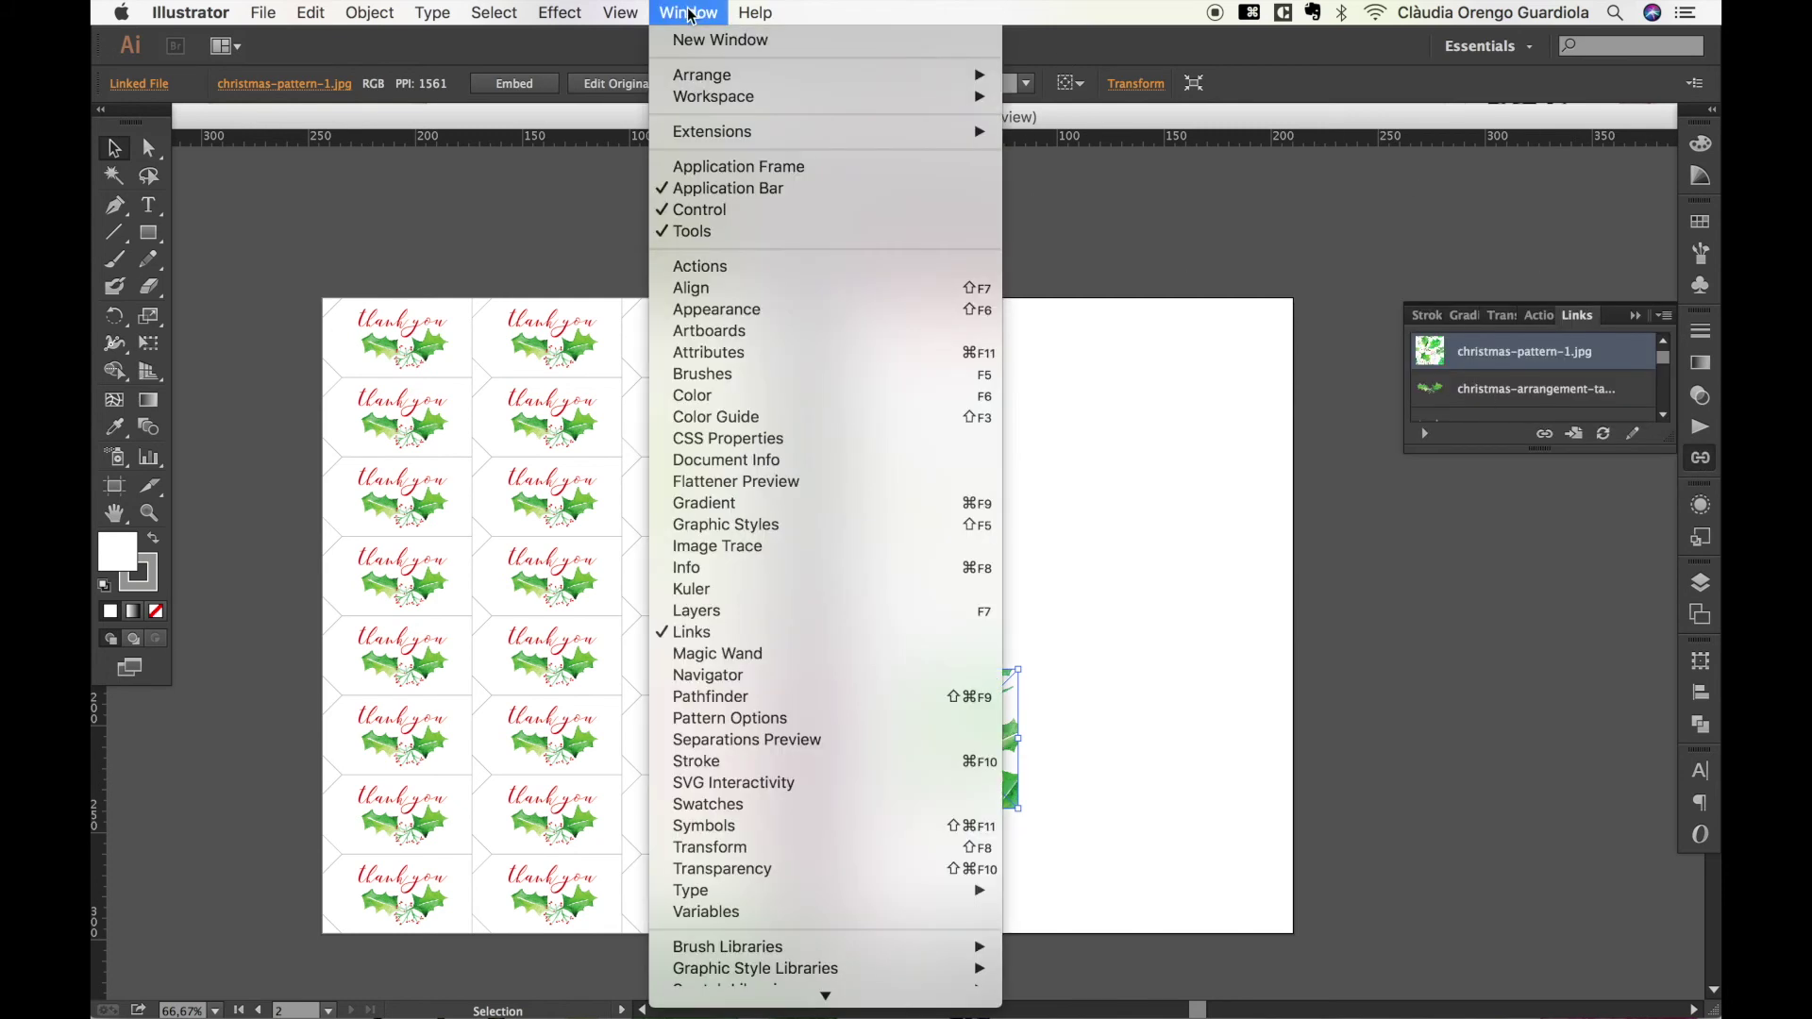
pyautogui.click(1473, 361)
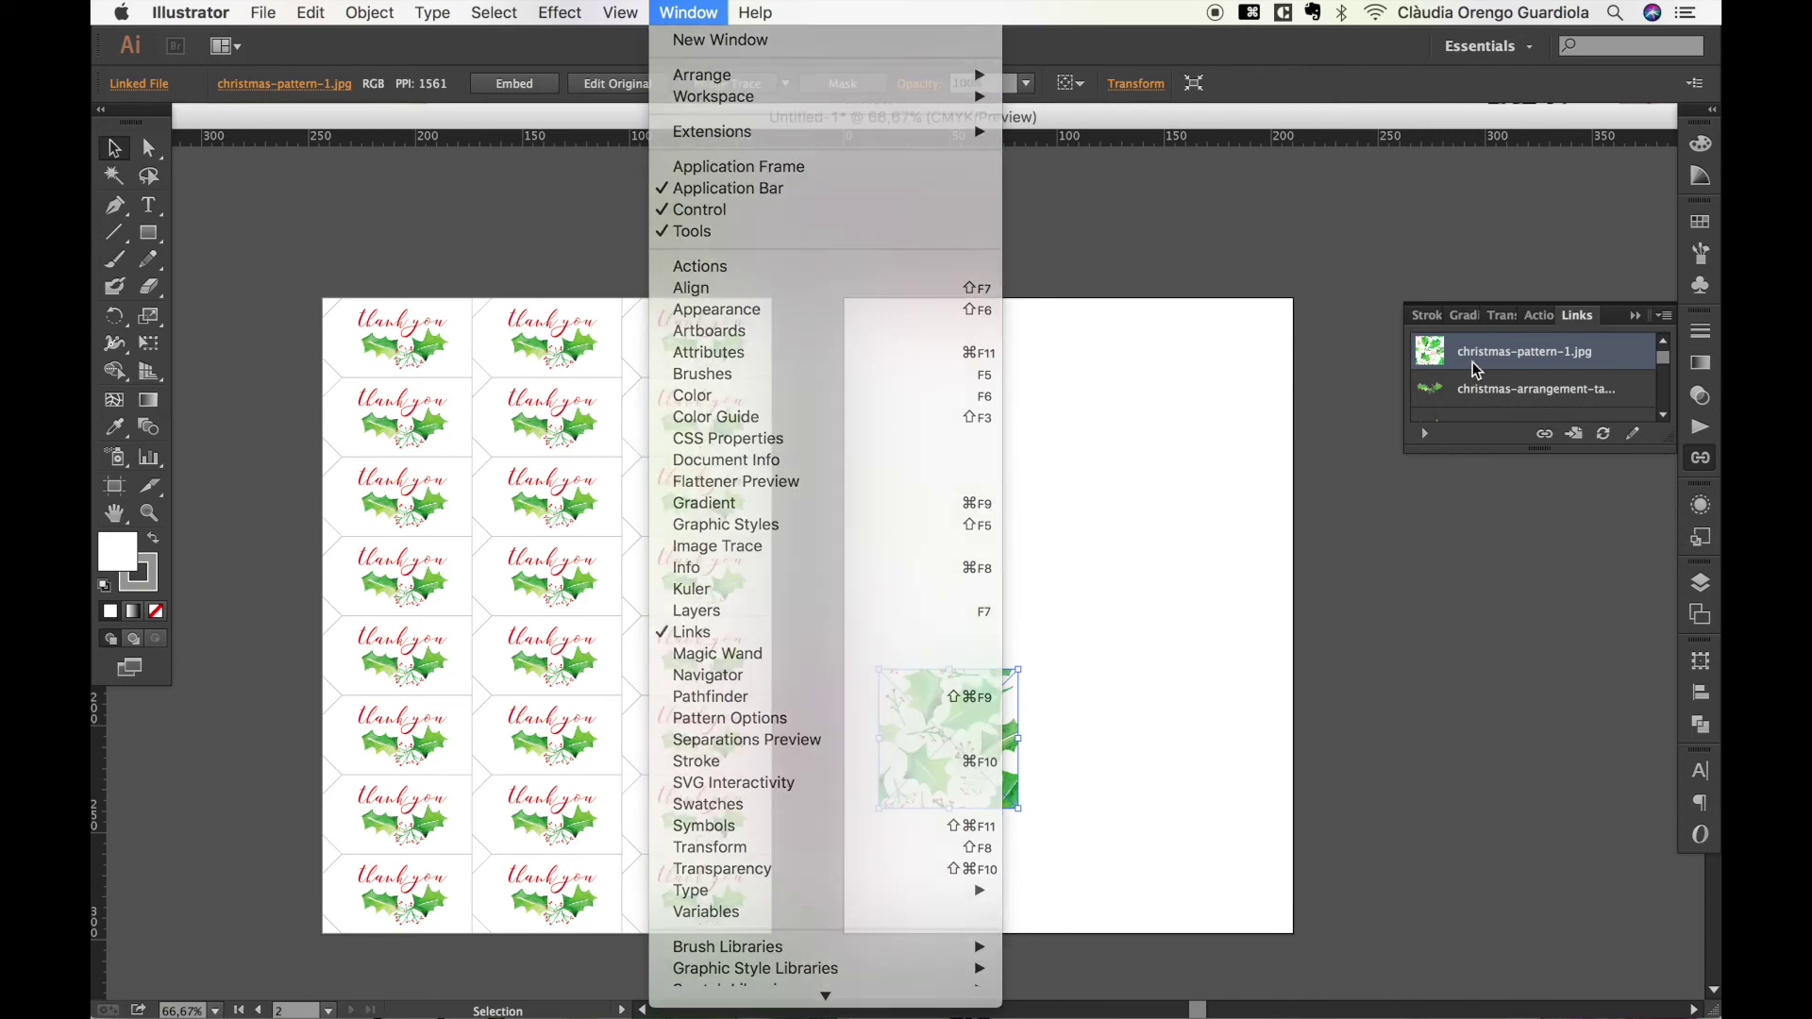
pyautogui.click(1666, 316)
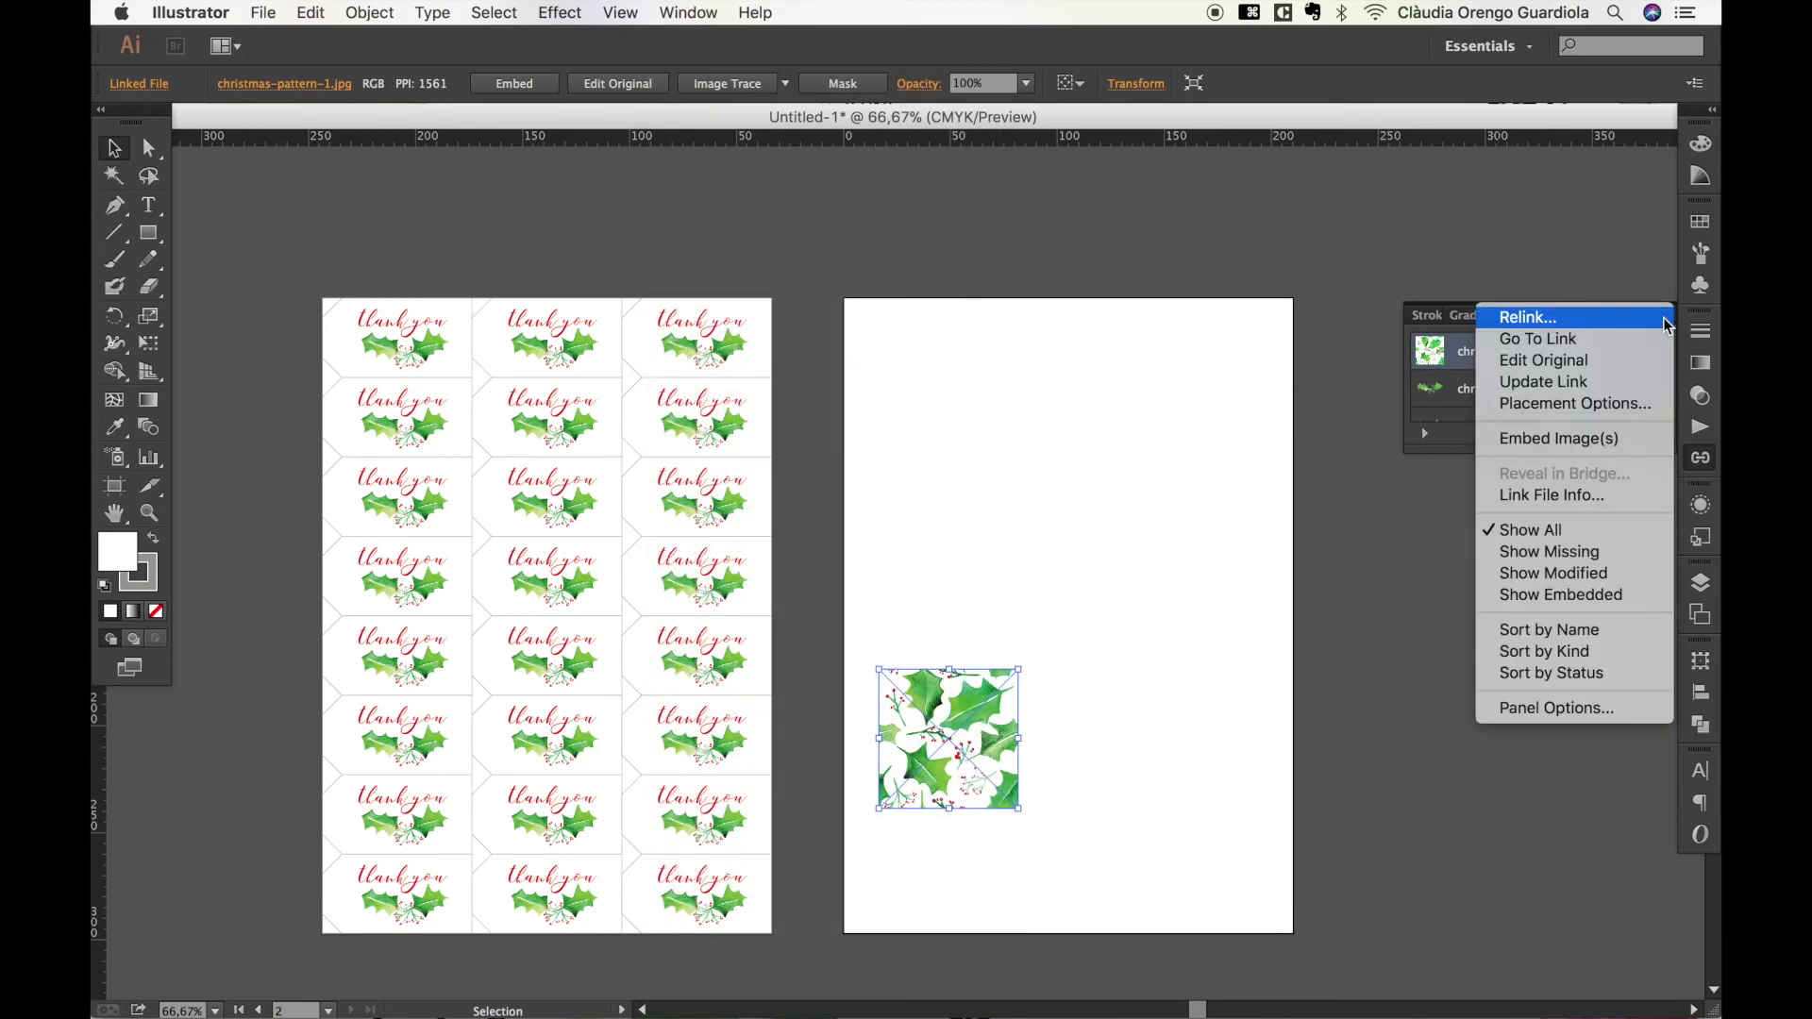
pyautogui.click(1609, 441)
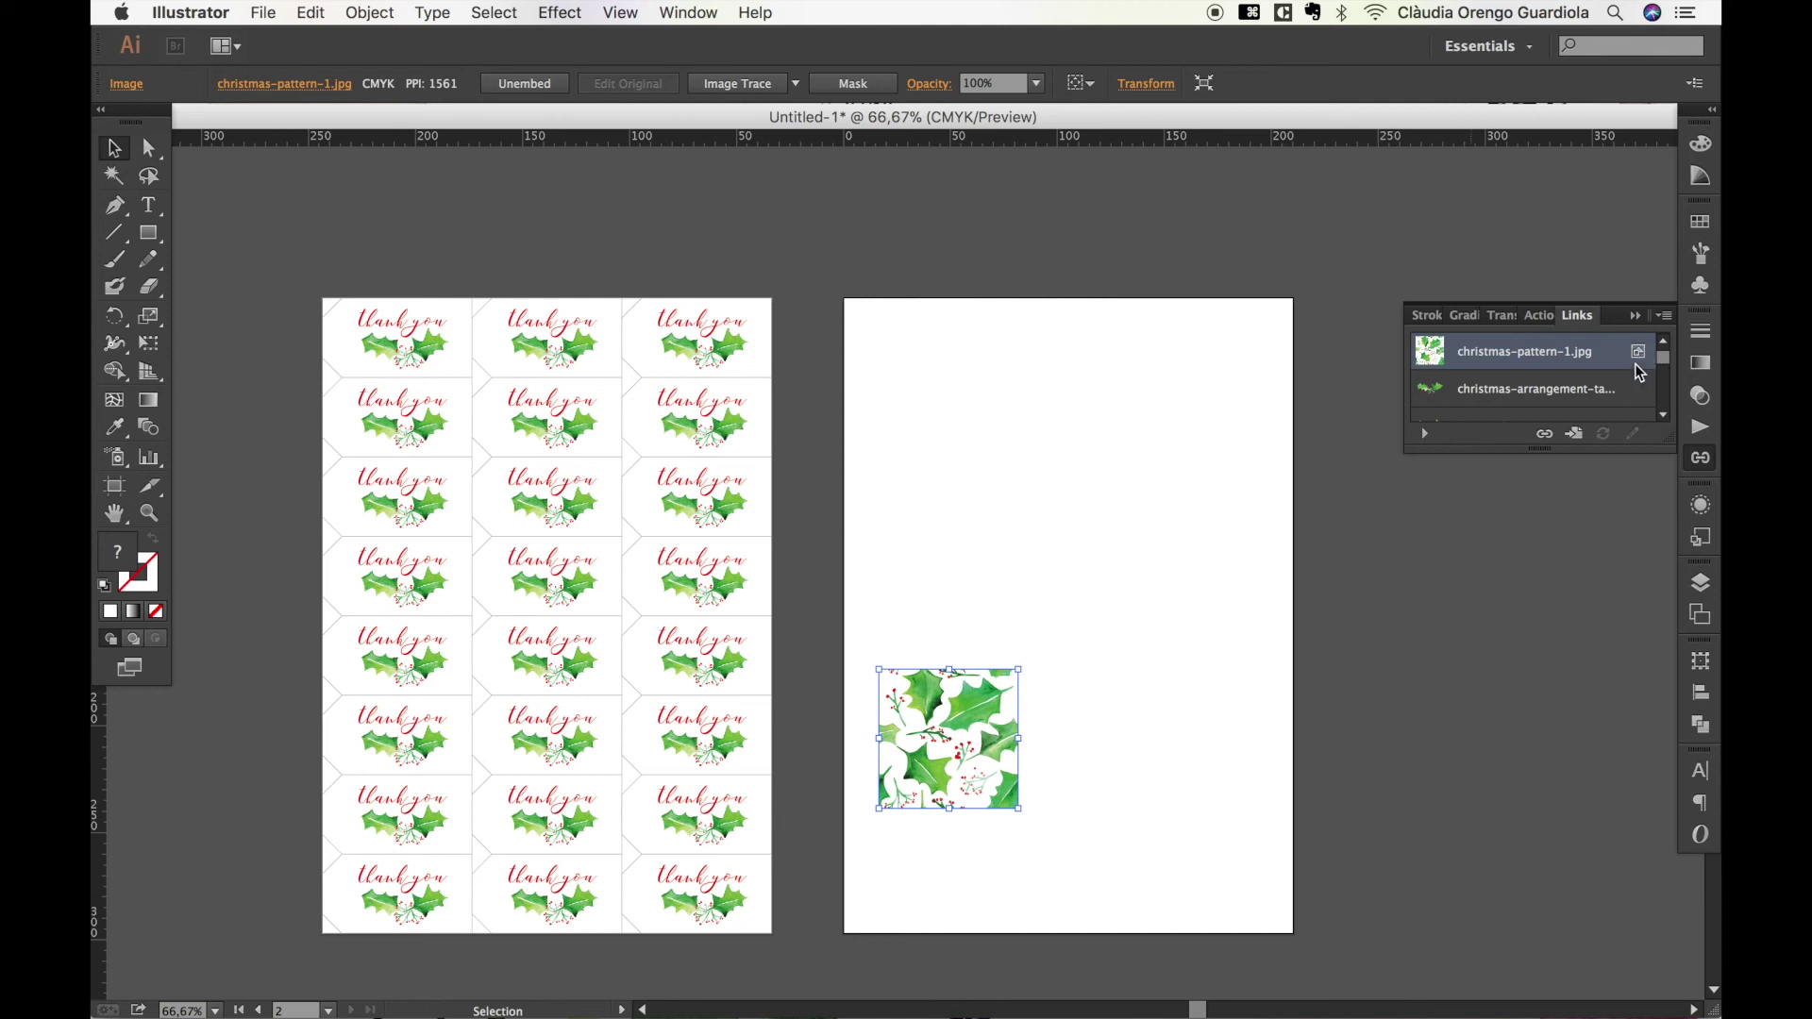
pyautogui.click(1191, 605)
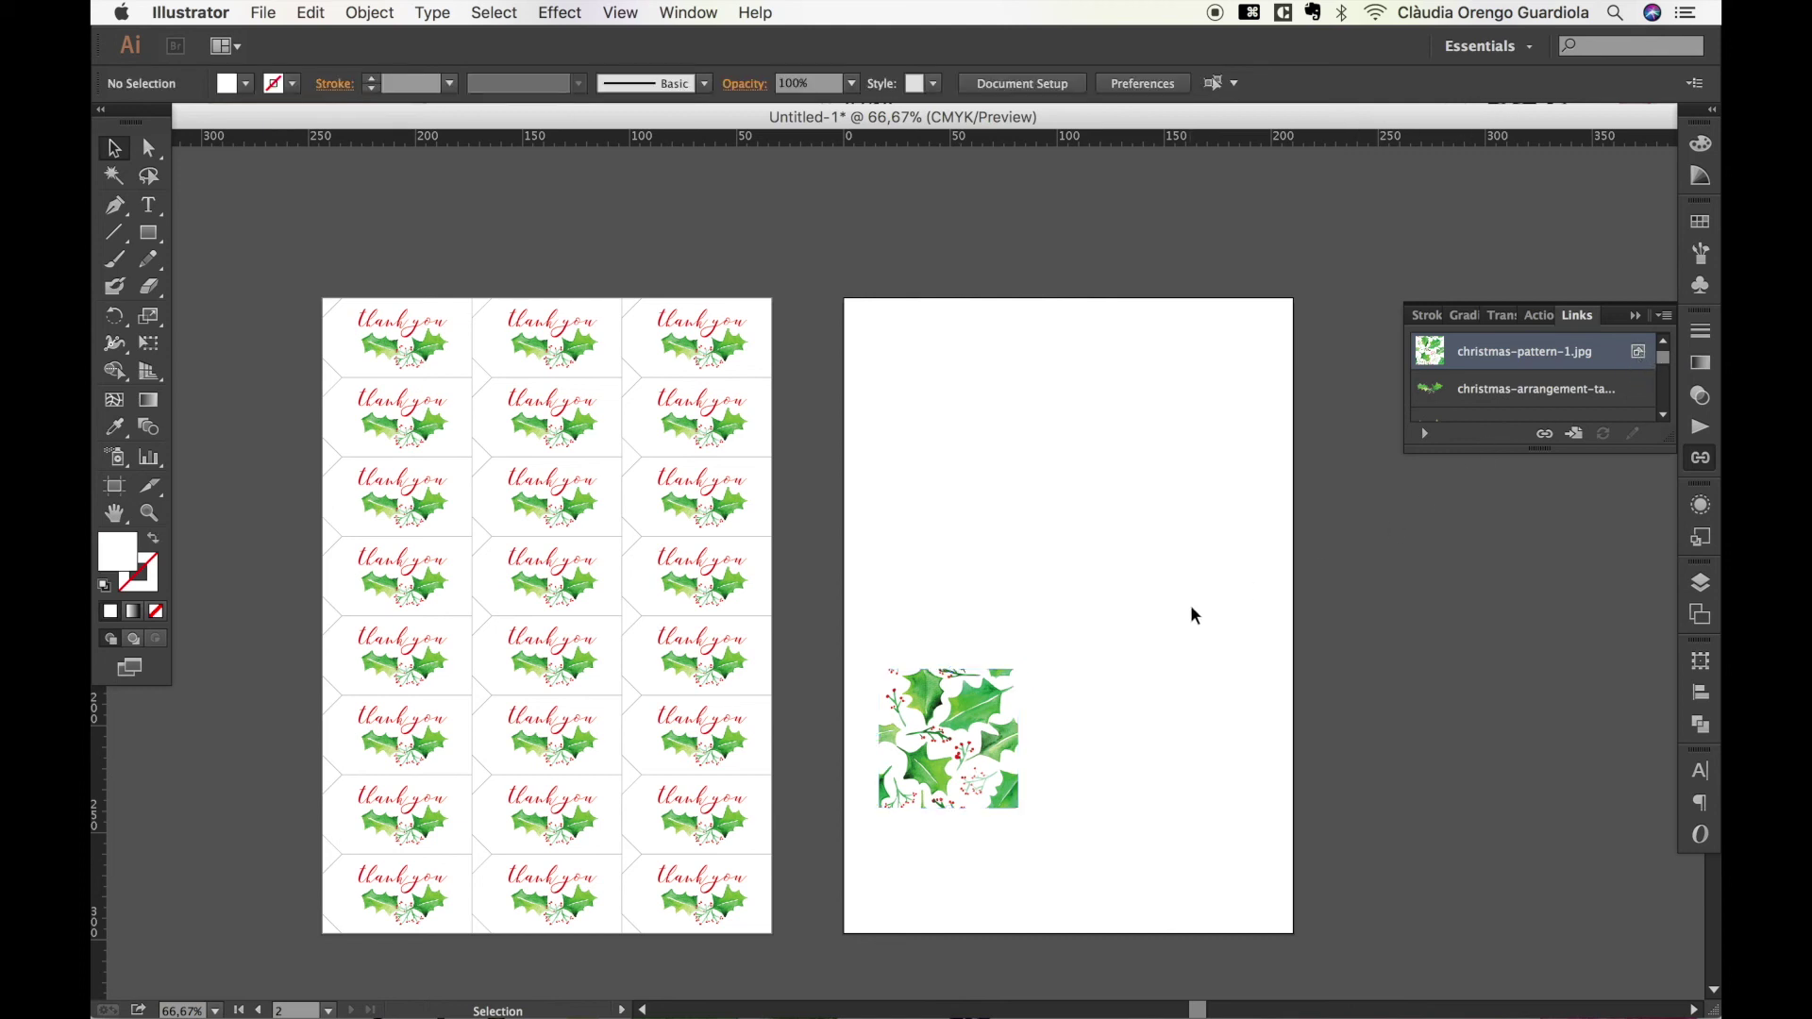
# Turn the embedded holly image into a pattern swatch and delete the image from the artboard.
pyautogui.click(964, 713)
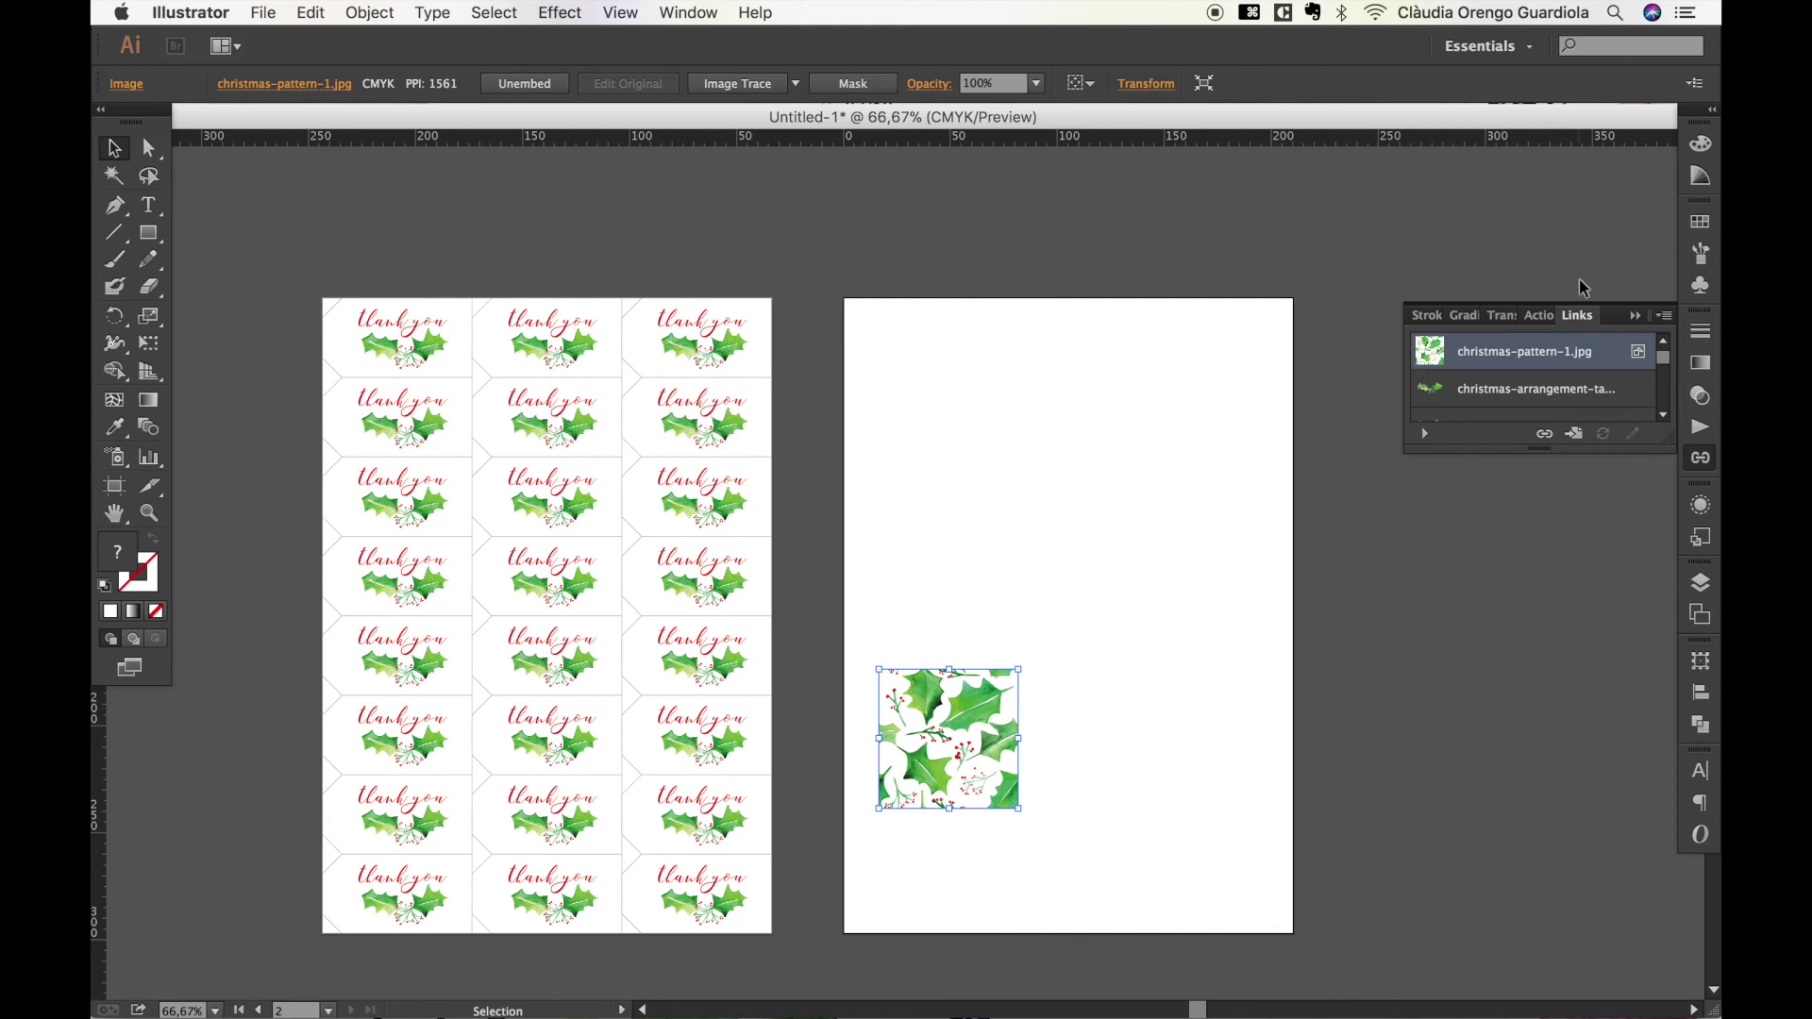
pyautogui.click(1701, 233)
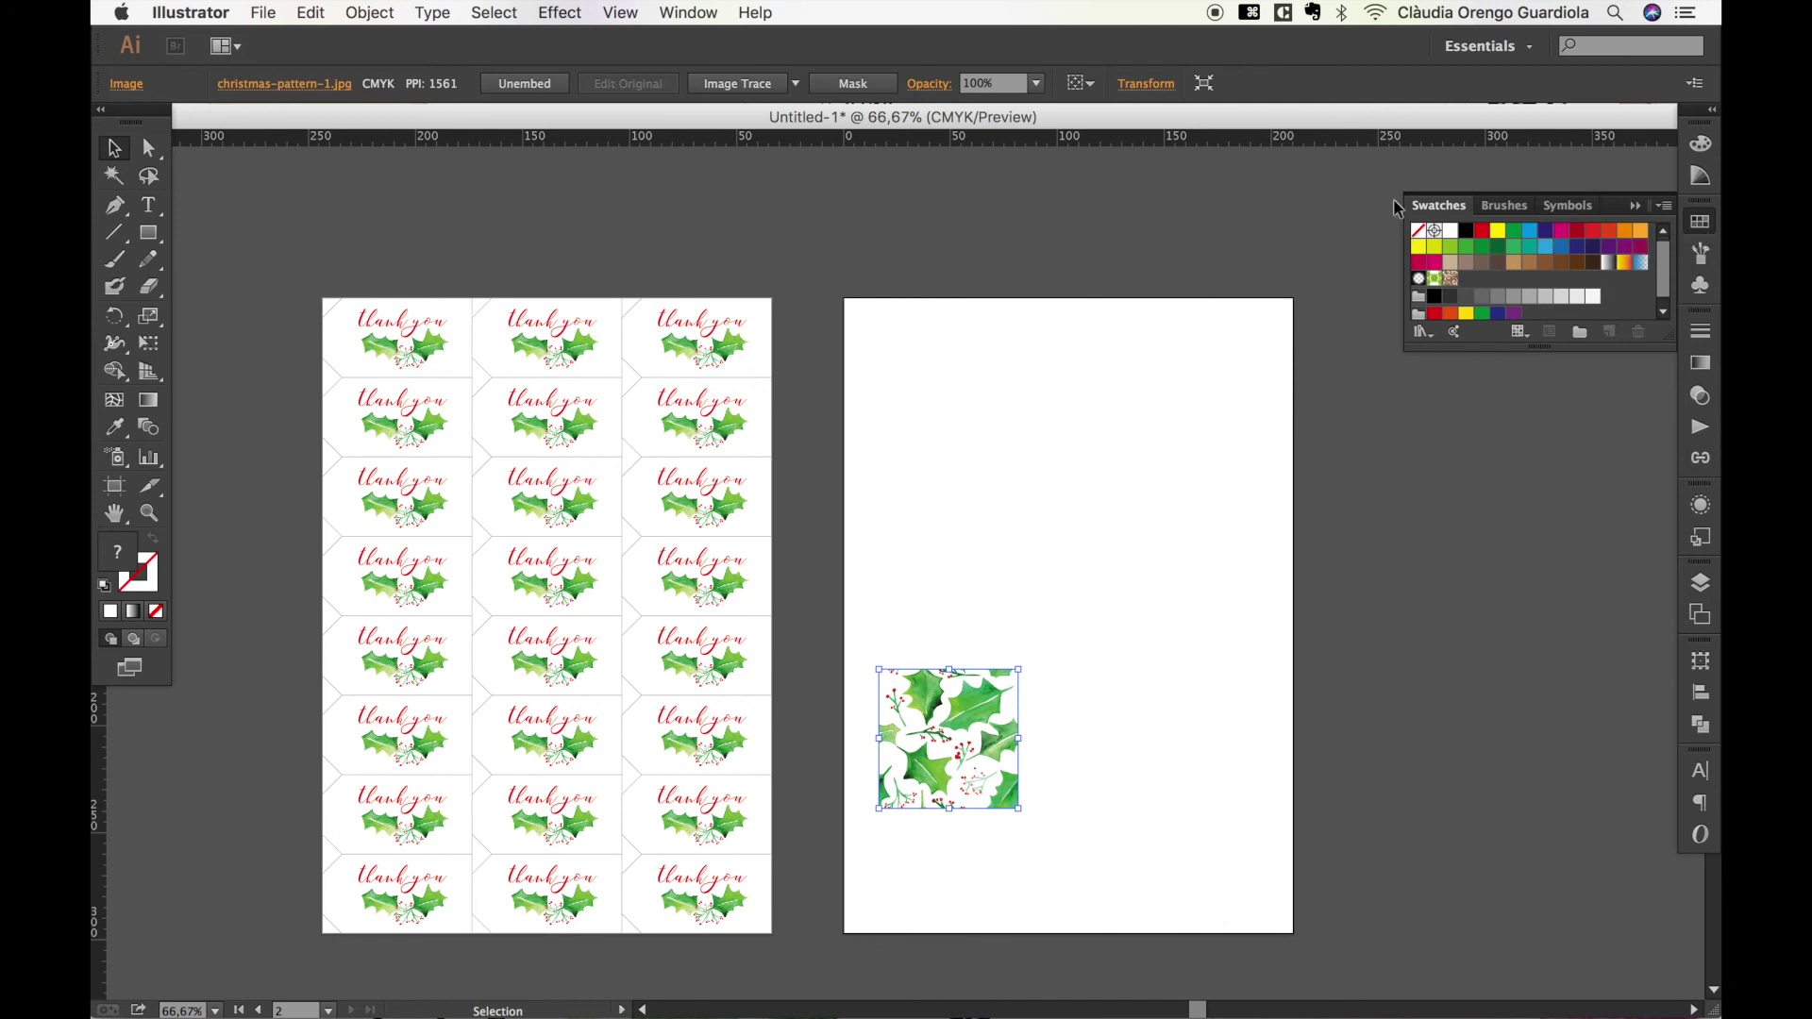
pyautogui.click(692, 13)
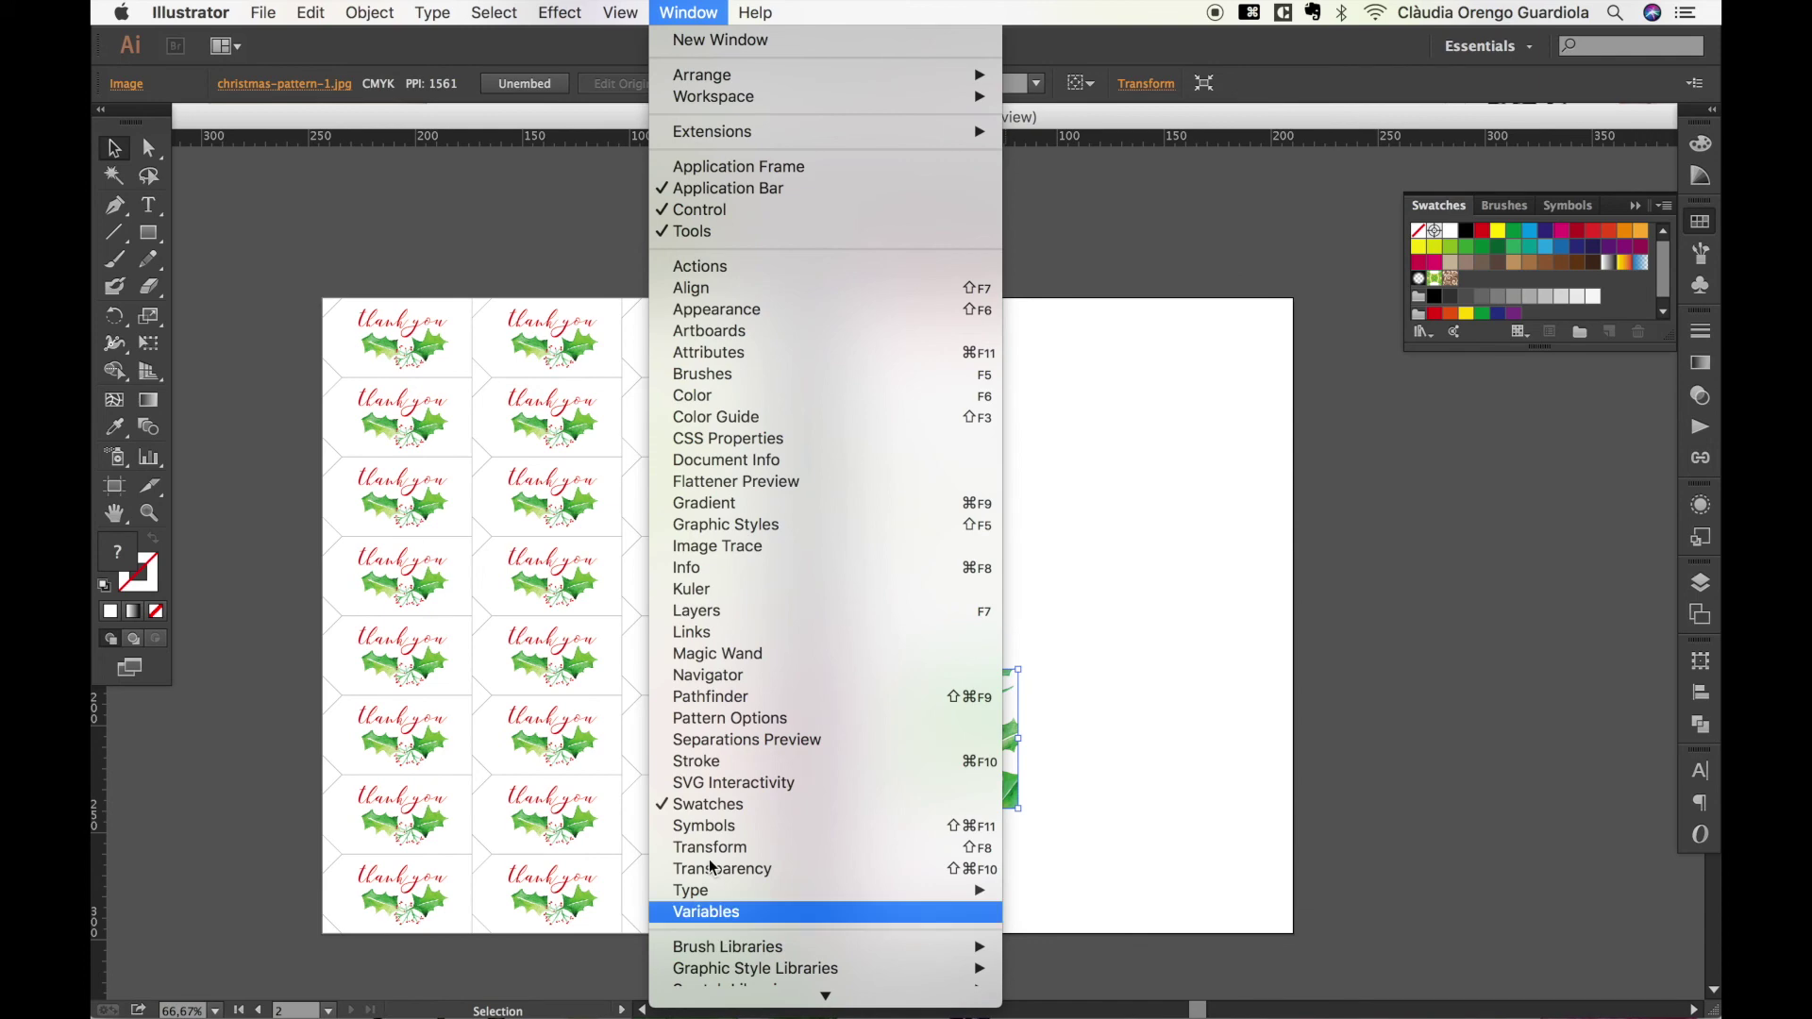
pyautogui.click(1653, 289)
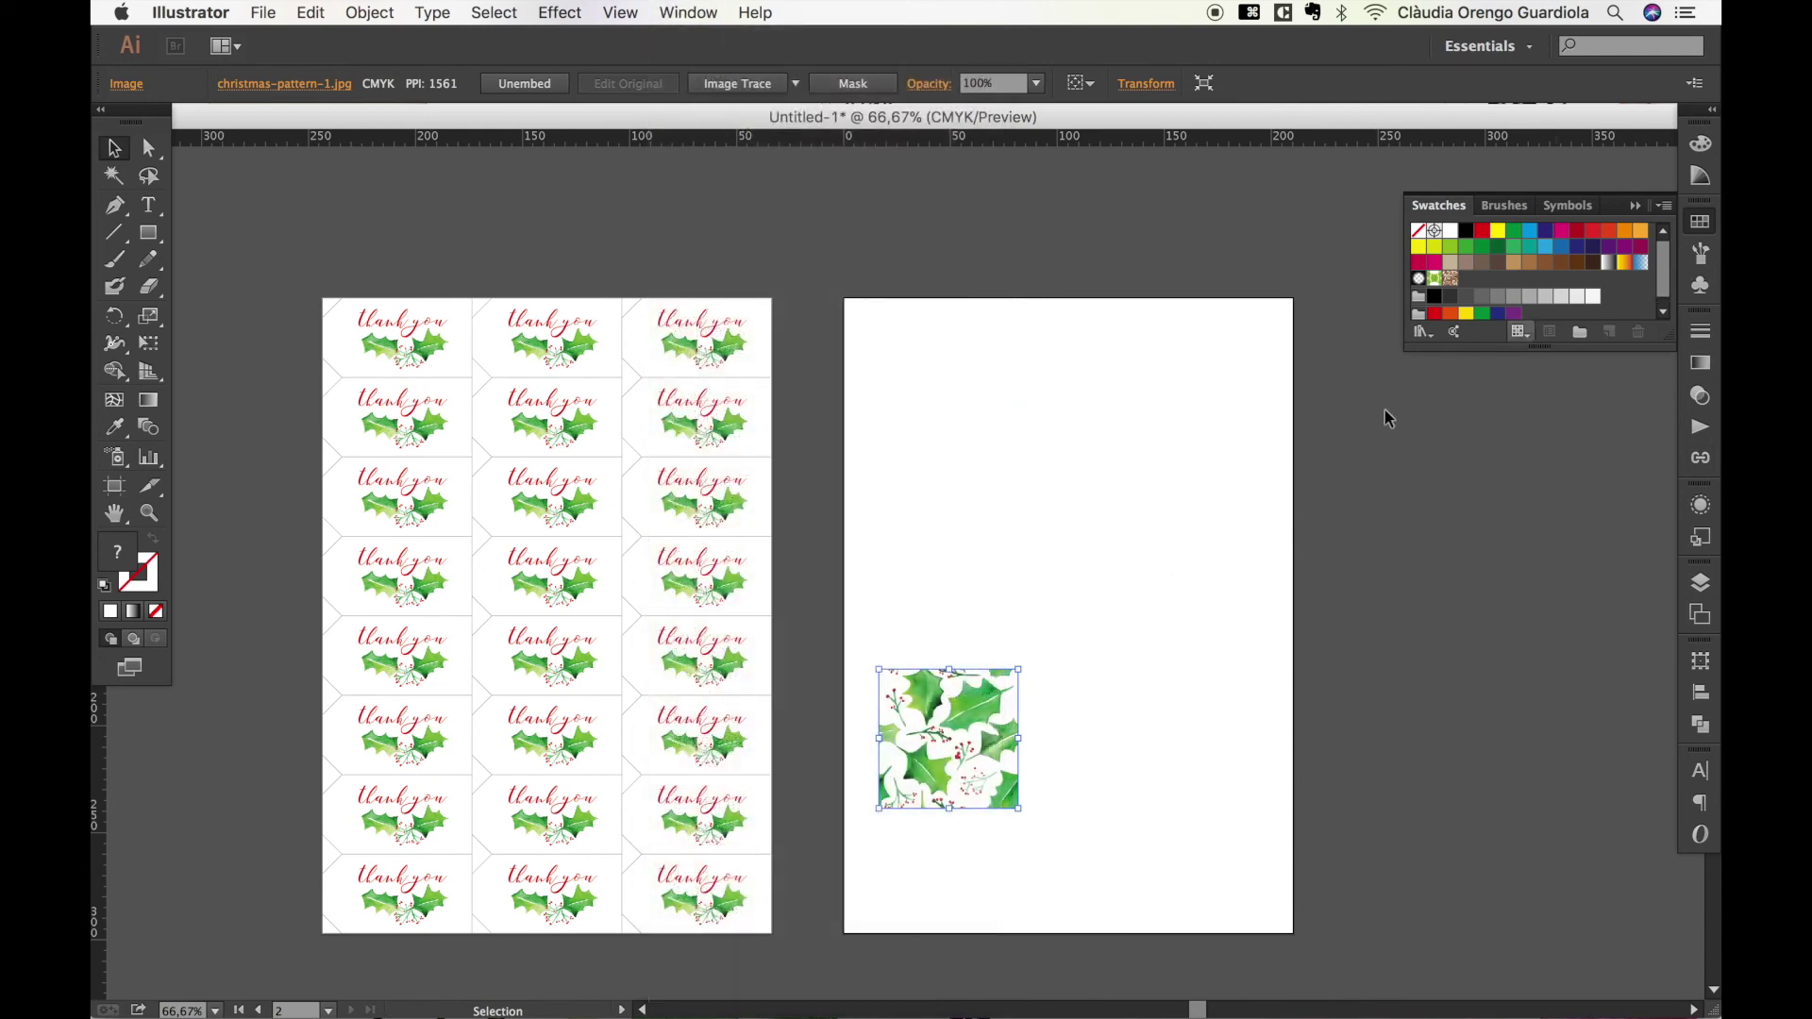
pyautogui.moveTo(951, 752); pyautogui.dragTo(1470, 277)
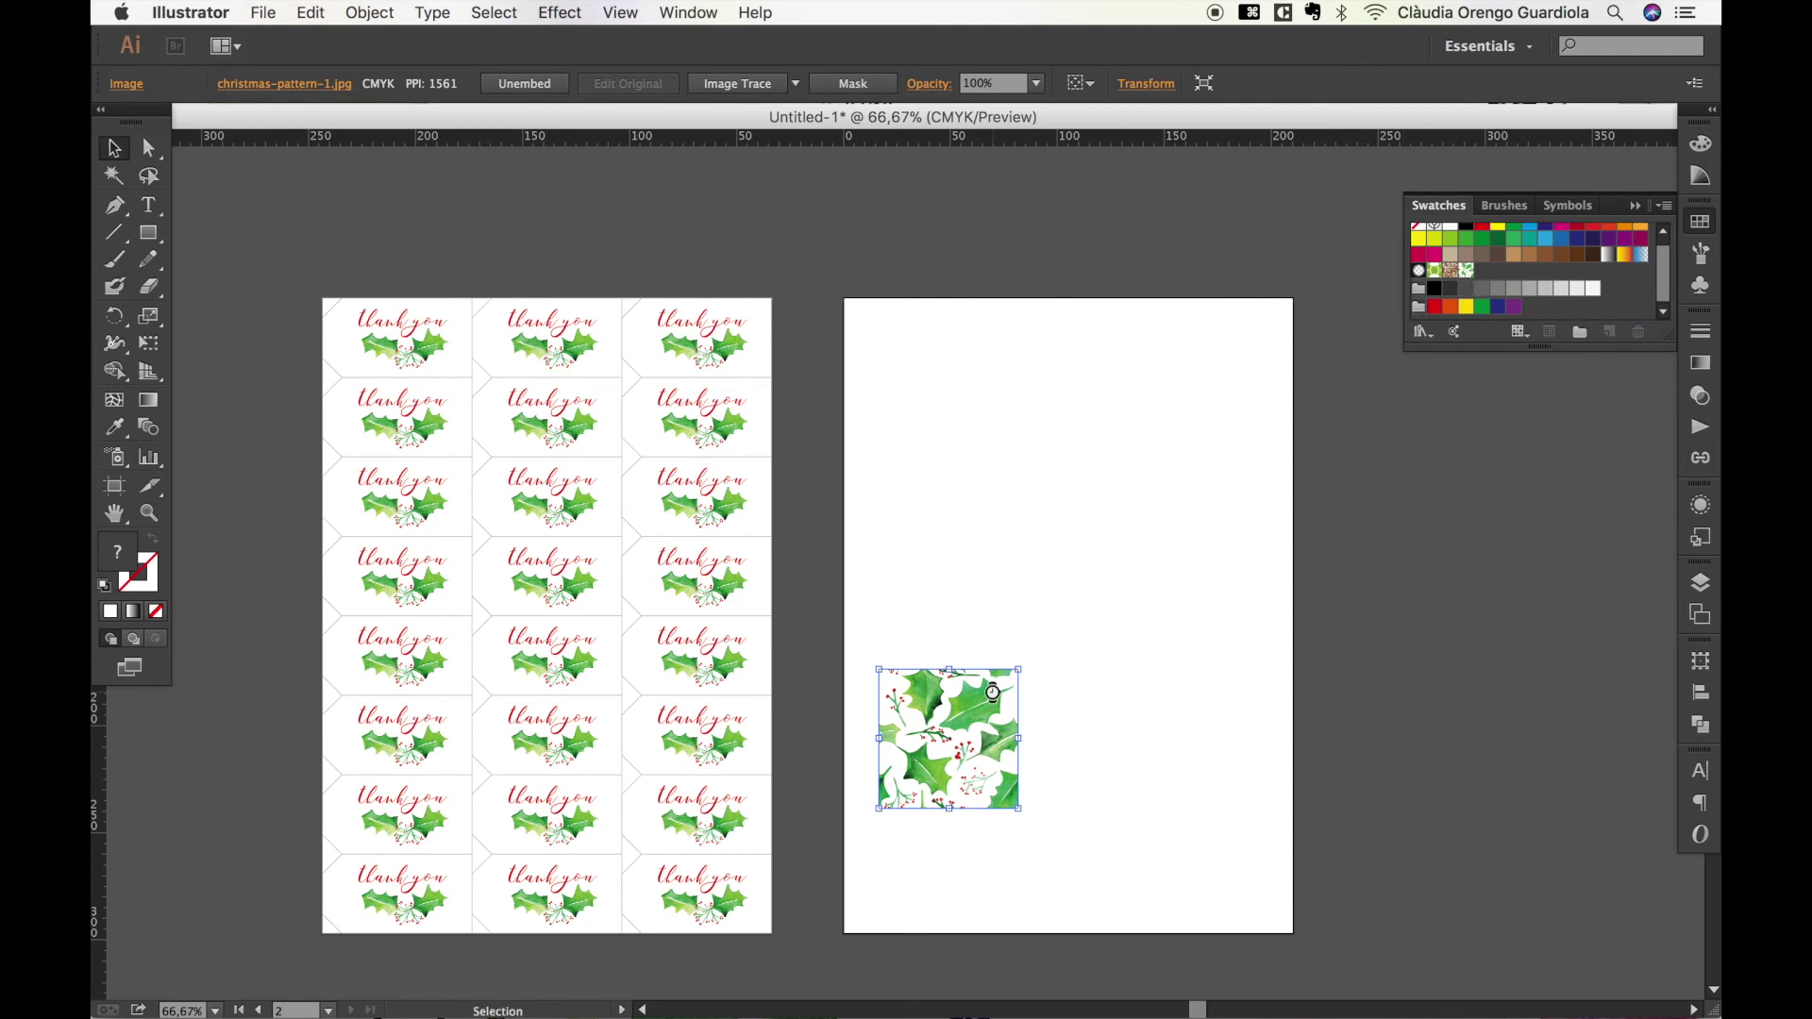
pyautogui.press('Delete')
# Draw a rectangle covering the whole second artboard and fill it with the holly pattern swatch.
pyautogui.click(148, 232)
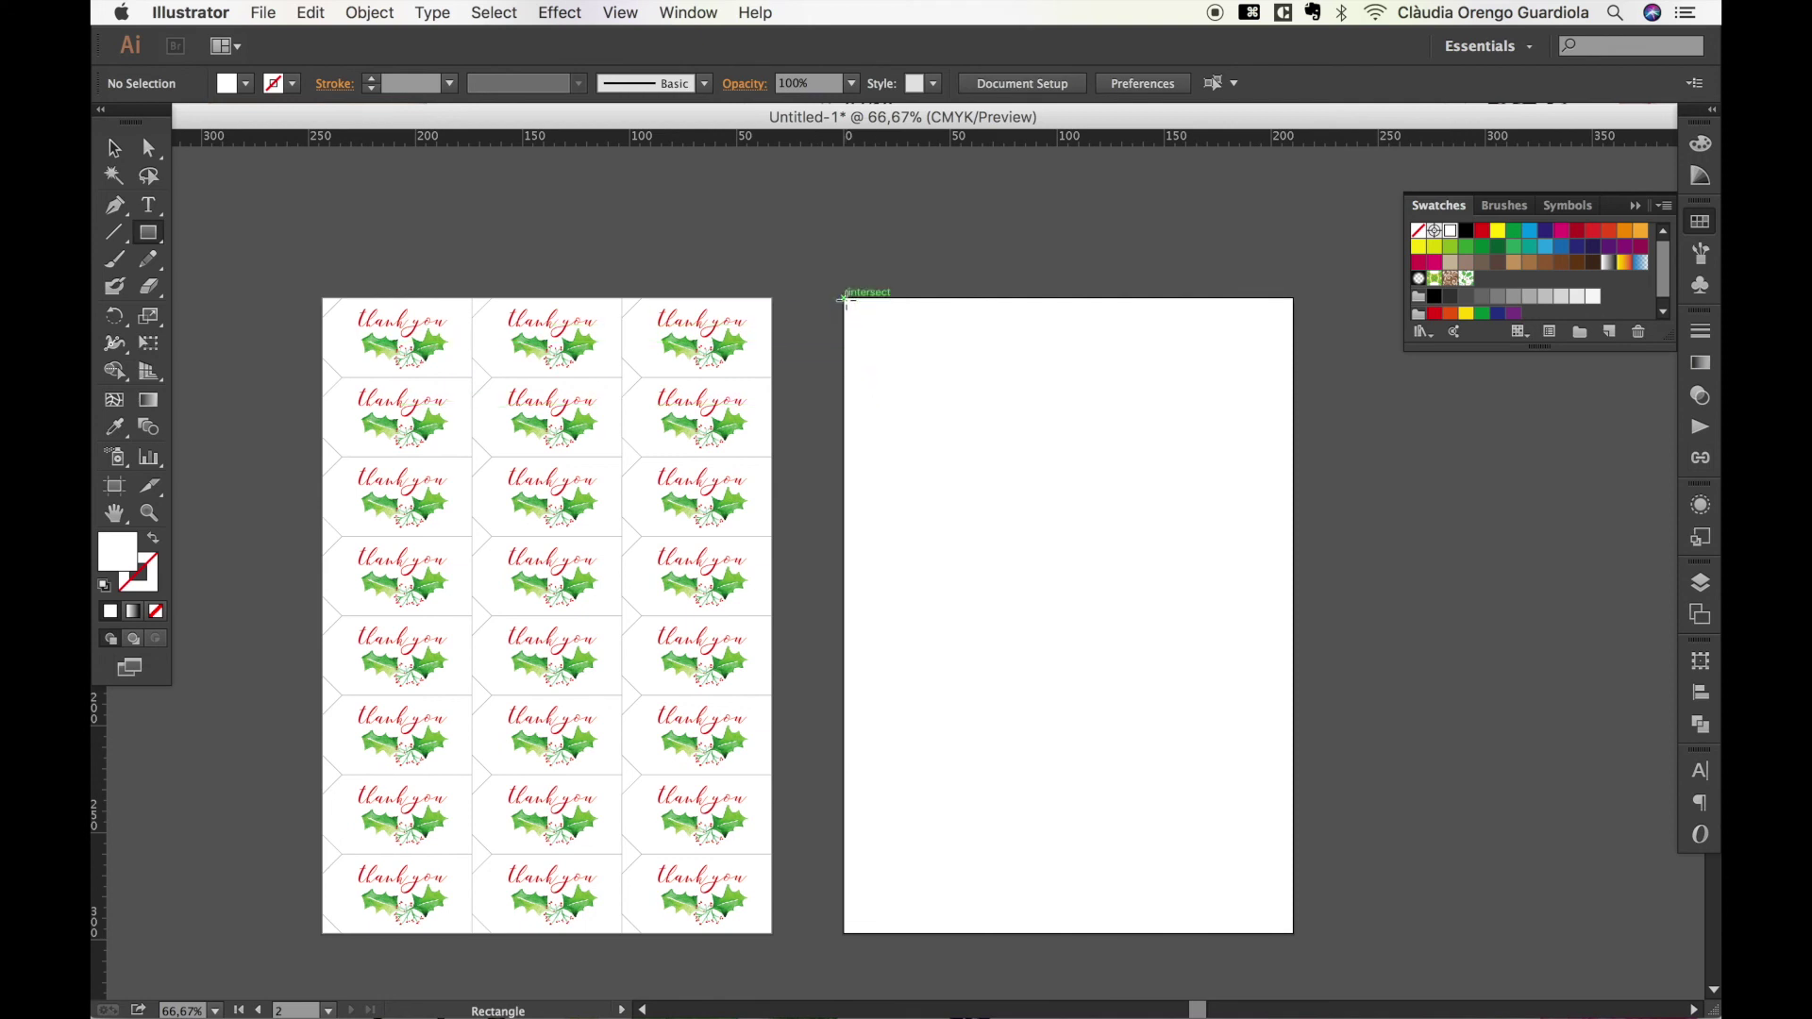
pyautogui.moveTo(843, 299); pyautogui.dragTo(1294, 934)
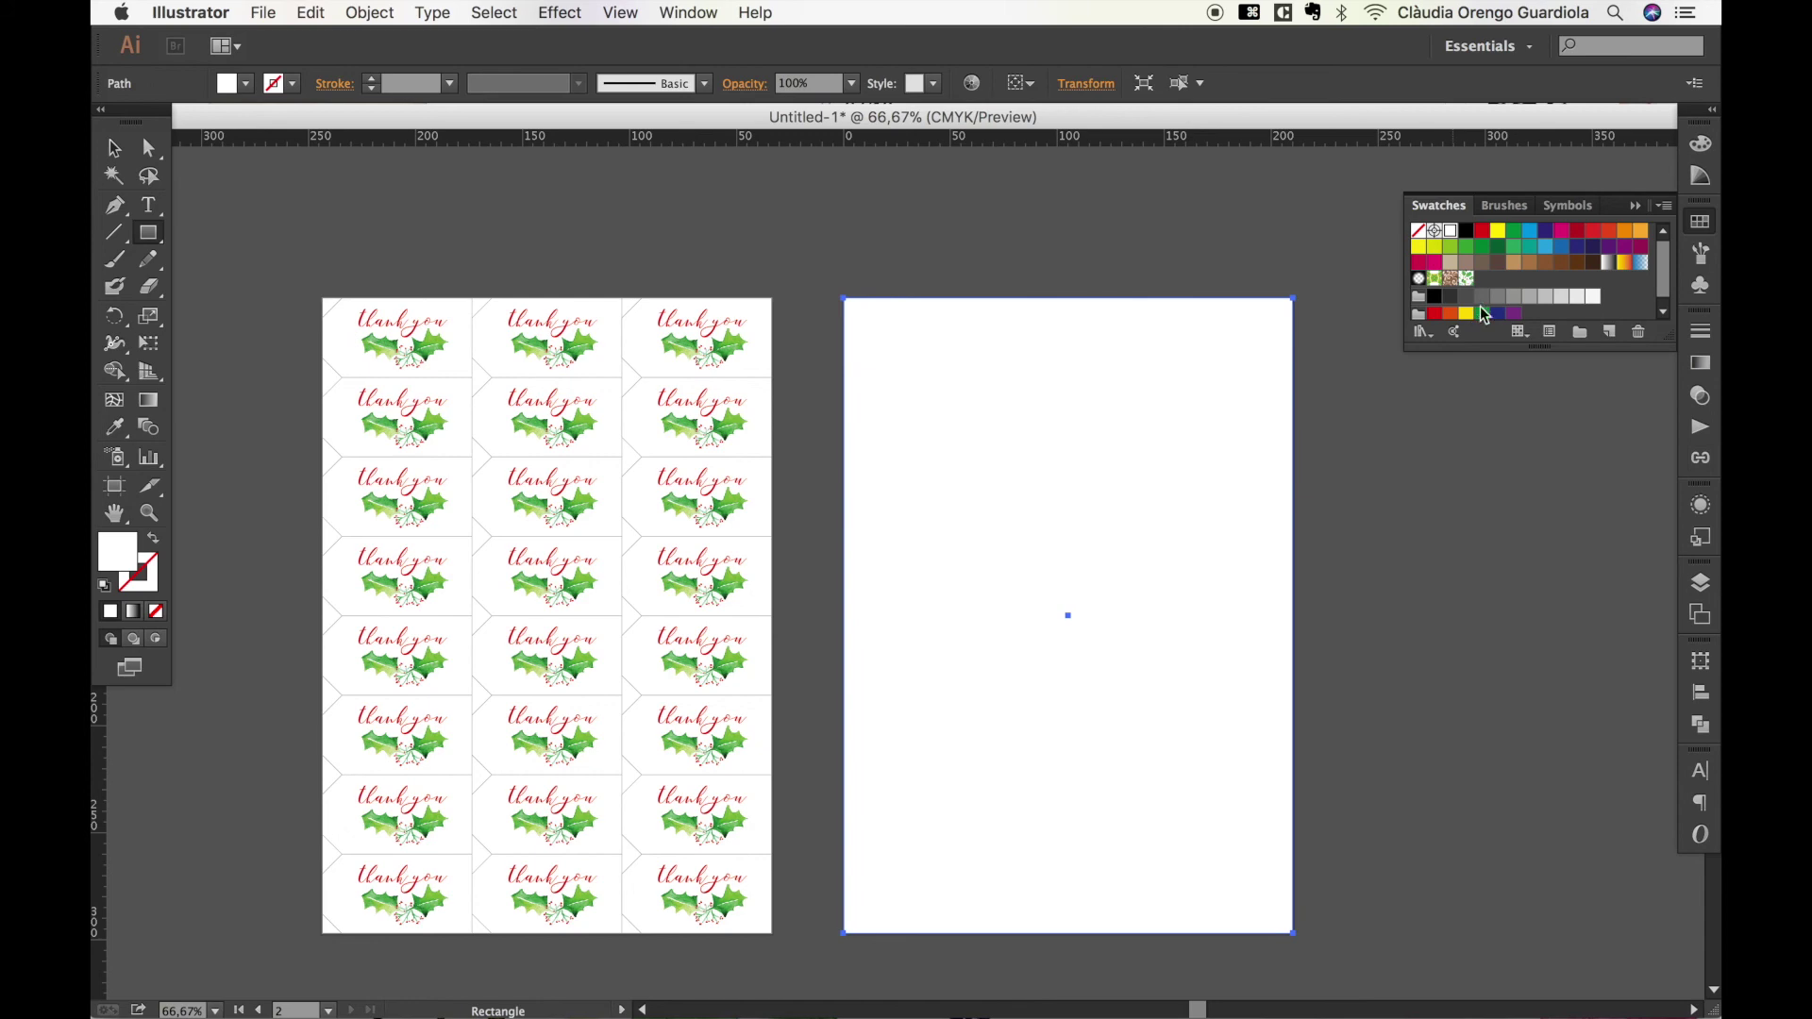
pyautogui.click(1468, 280)
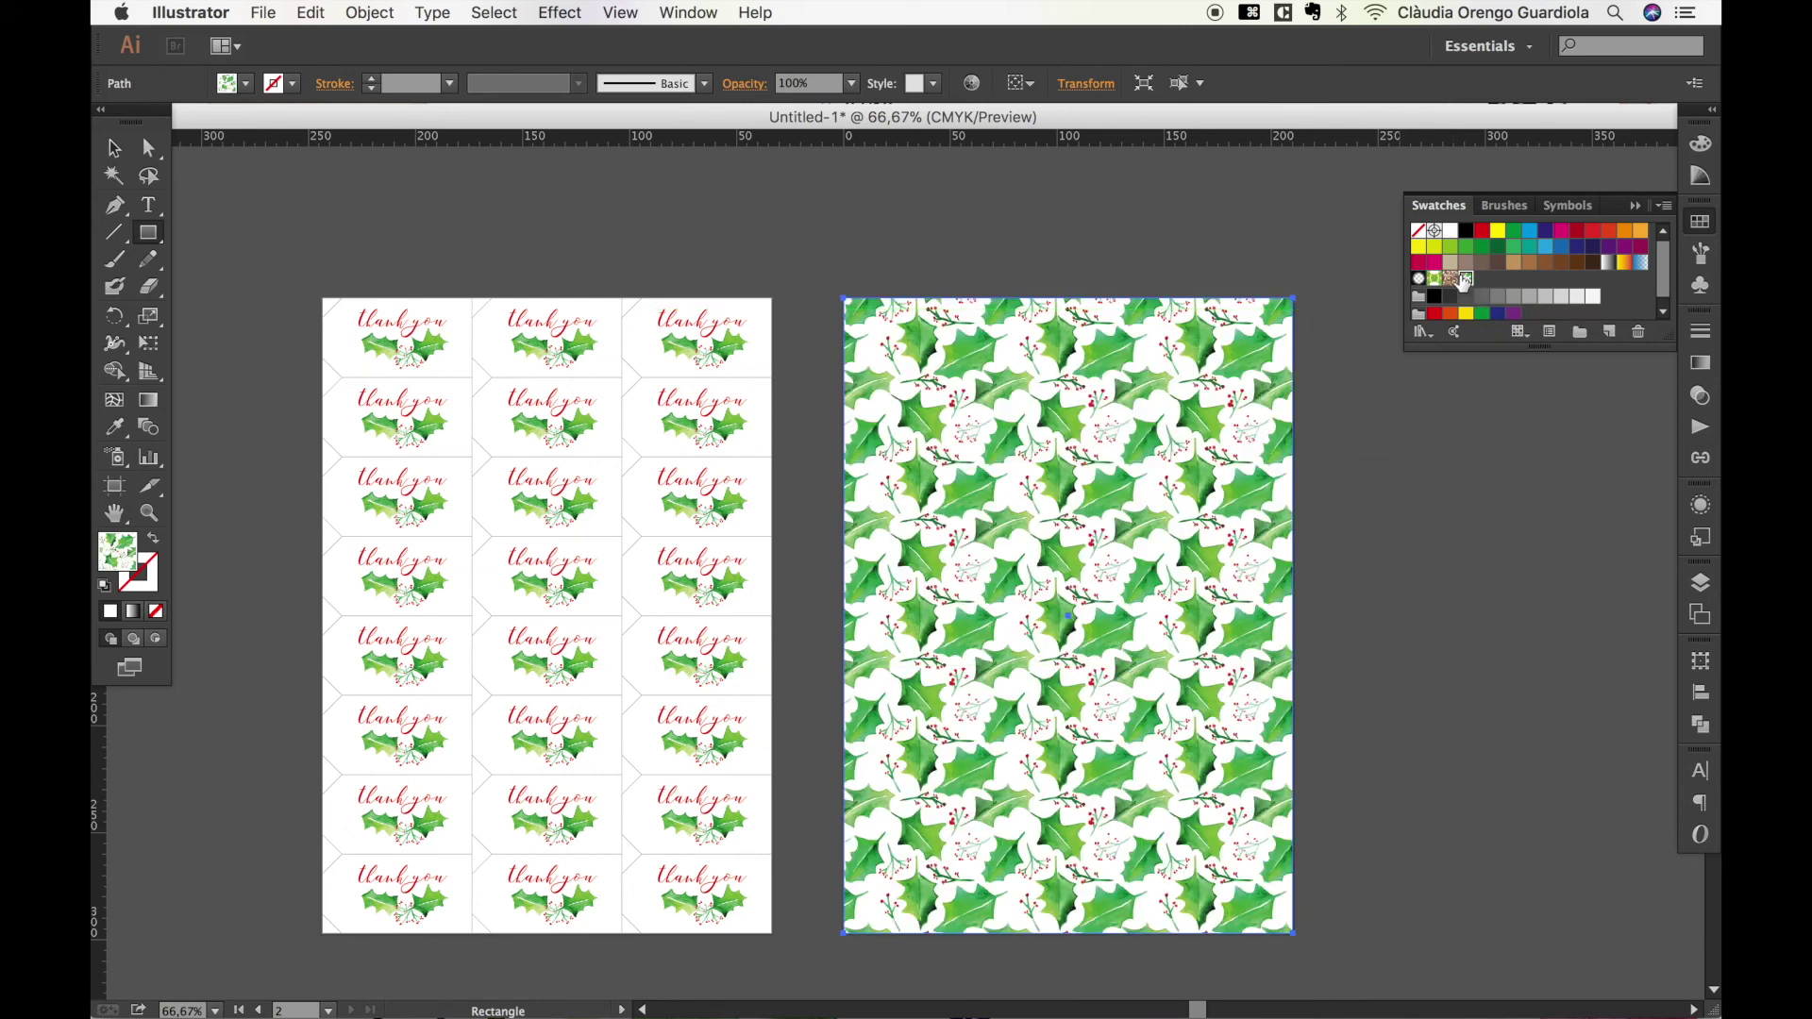
pyautogui.press('v')
pyautogui.click(343, 237)
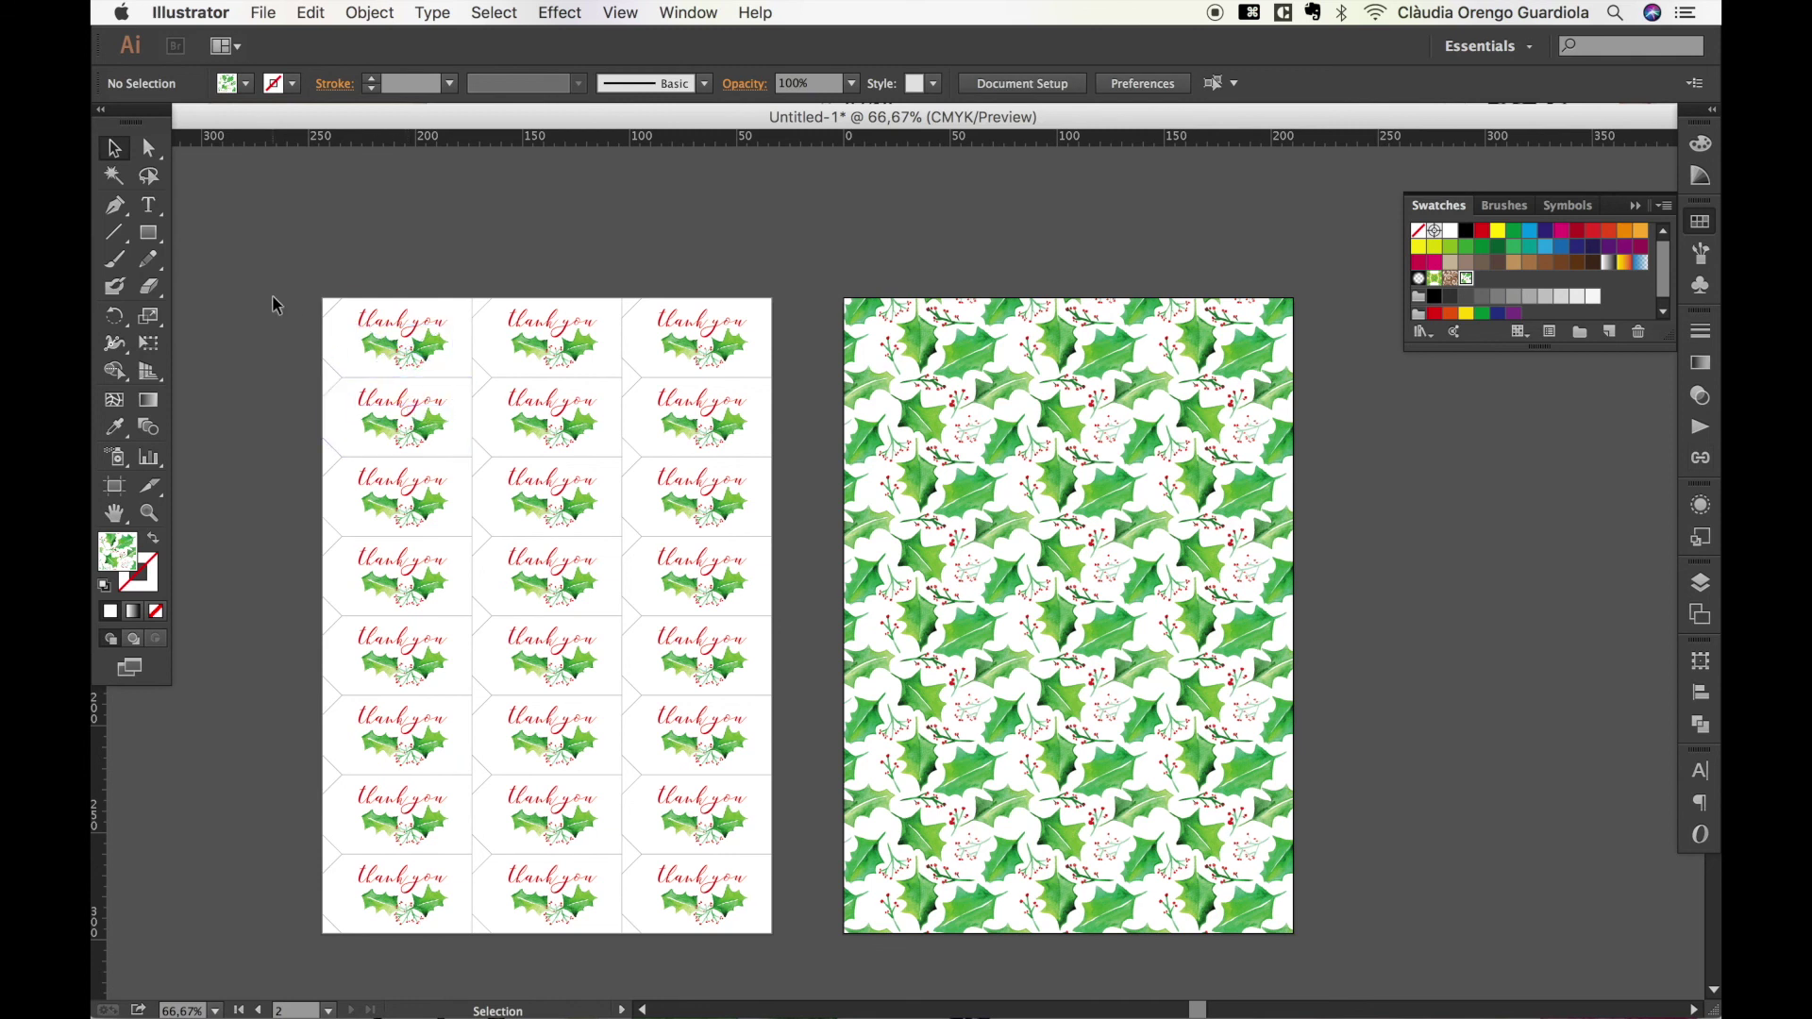
pyautogui.click(148, 205)
pyautogui.tripleClick(395, 405)
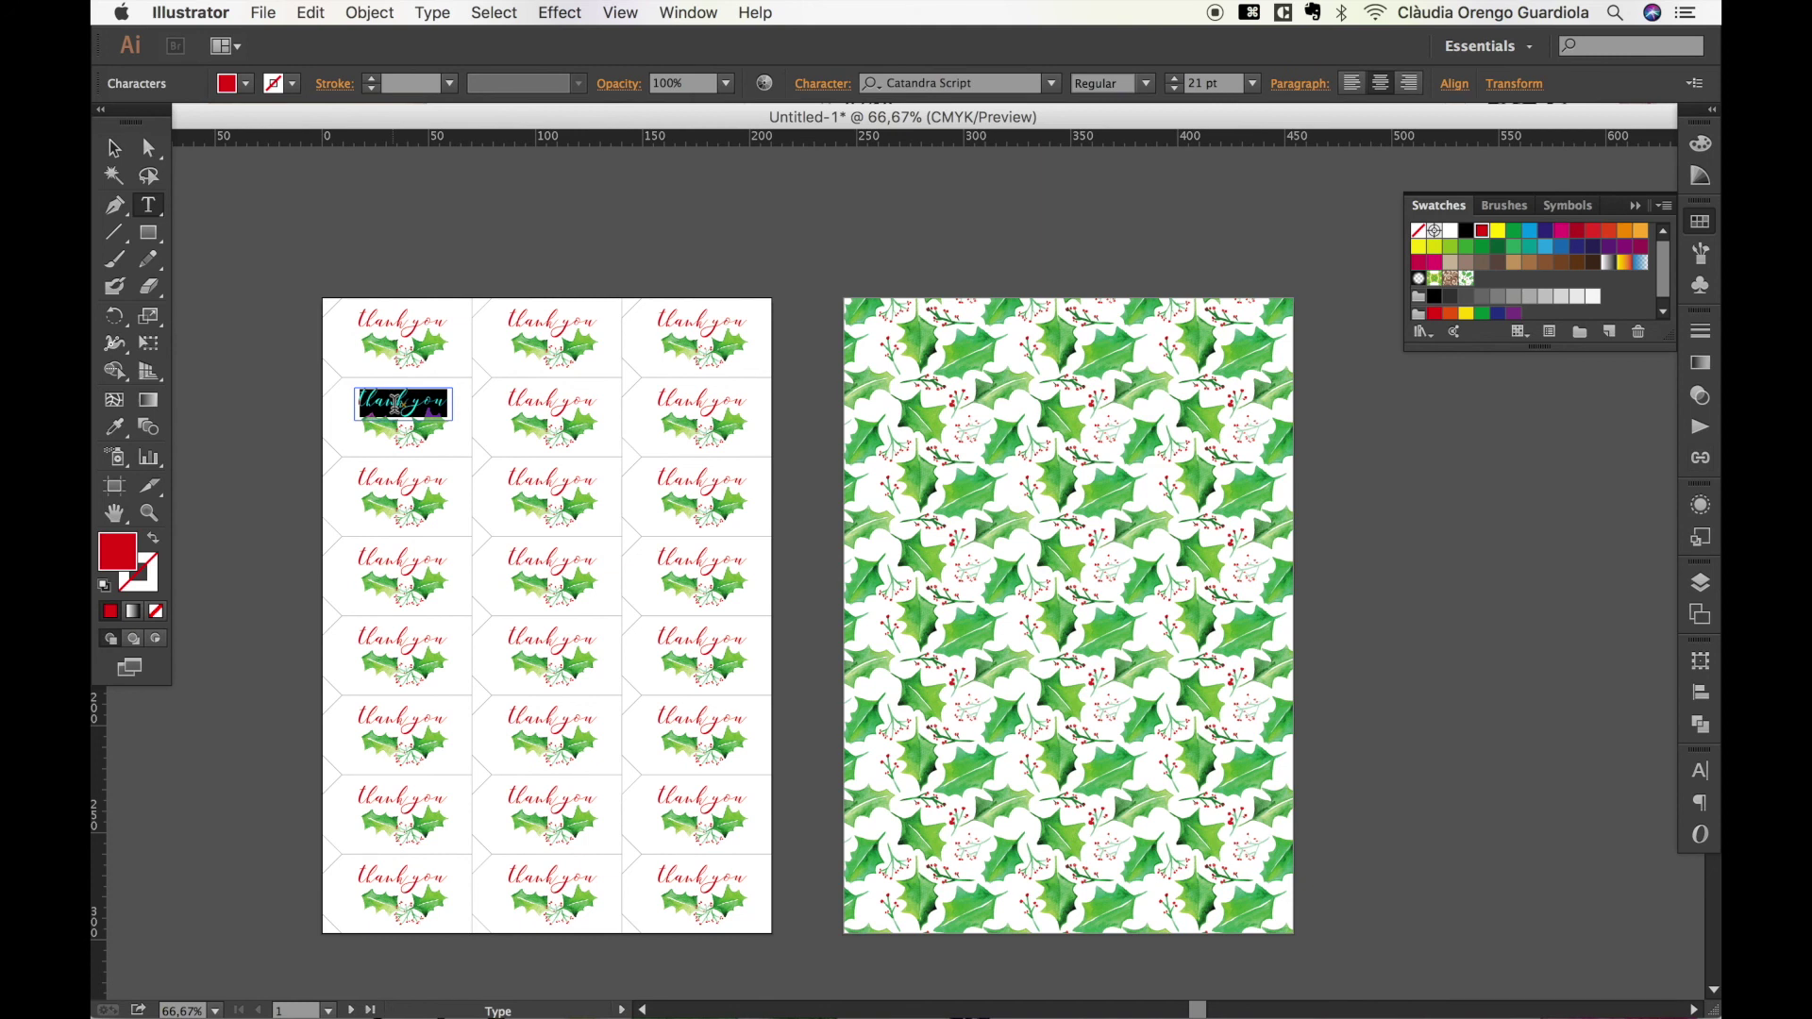
pyautogui.click(113, 148)
pyautogui.click(312, 217)
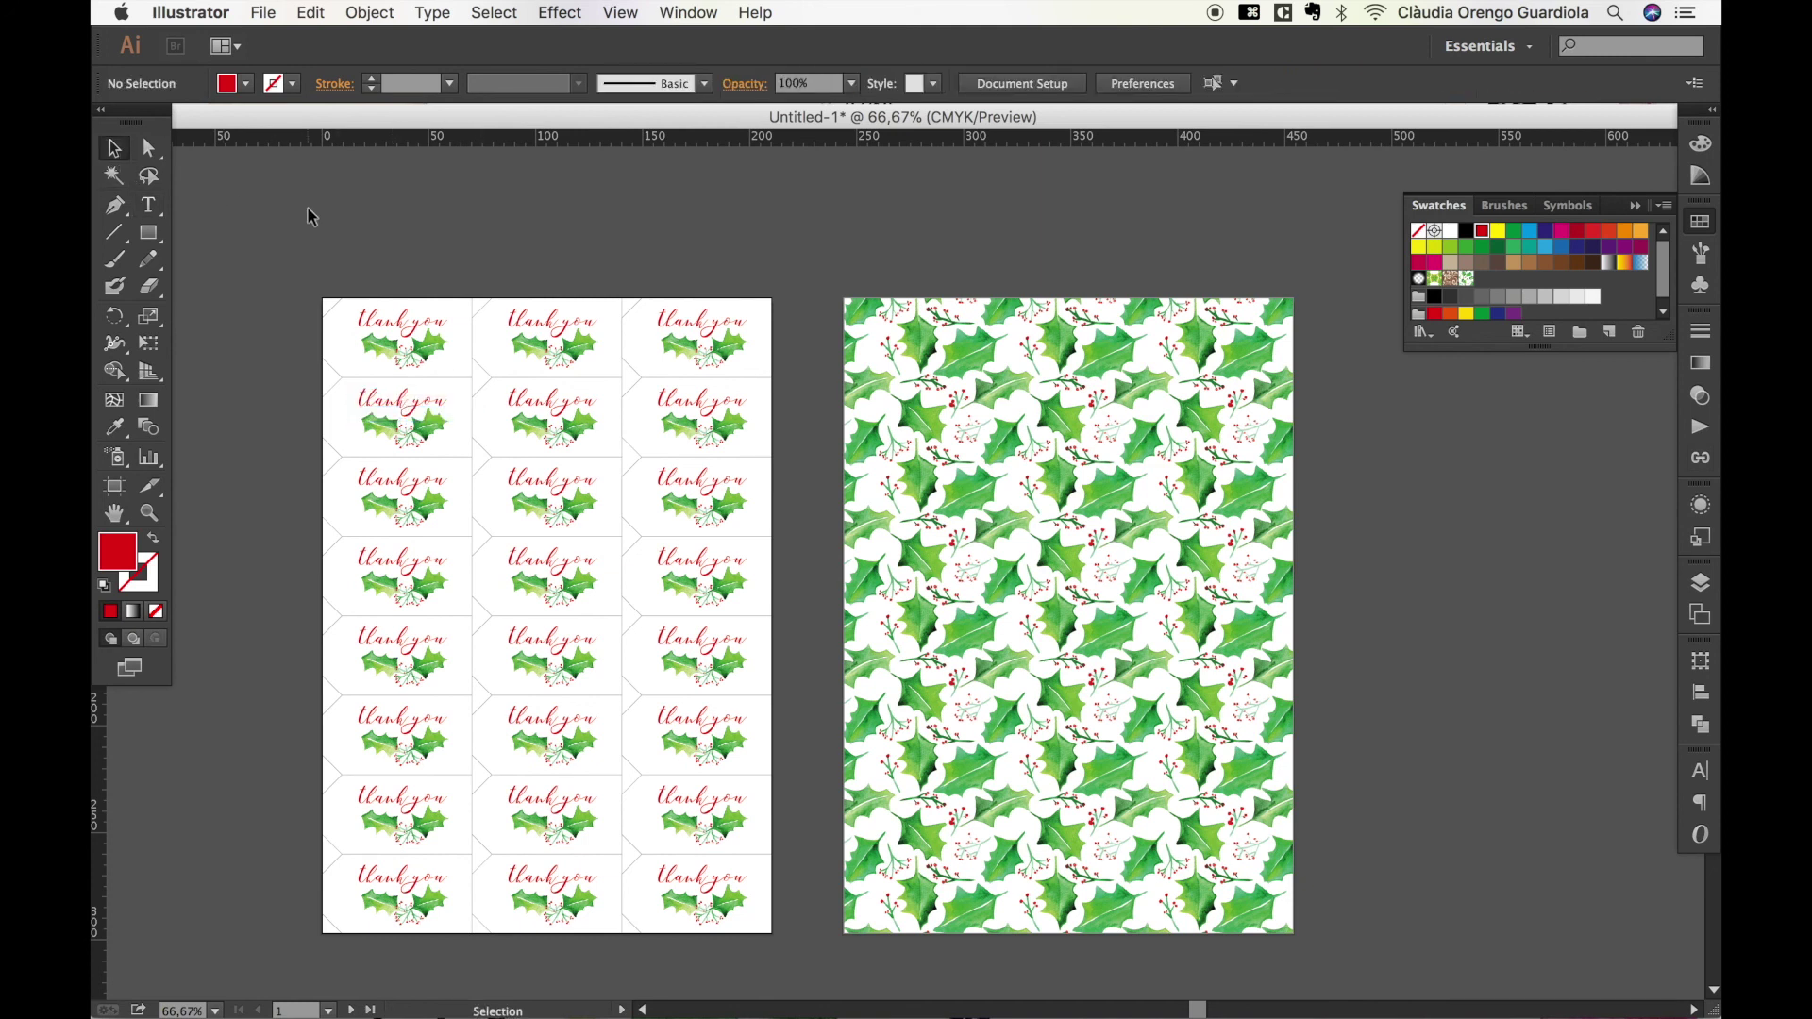